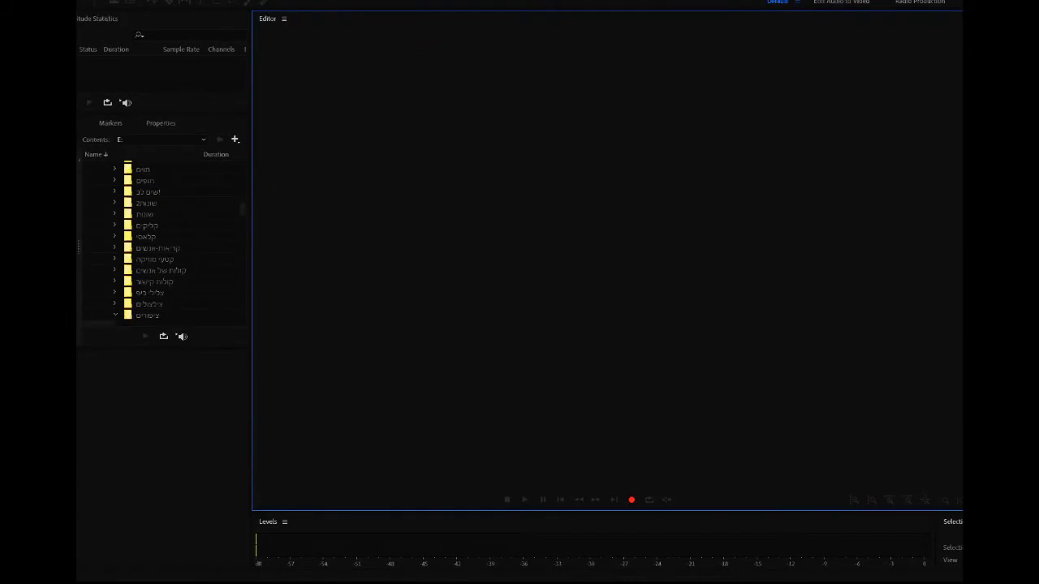
- Create a 44100 Hz, 16-bit stereo multitrack session named תרגיל וידאו קליפ in the D: folder טכניון\תרגילים\תרגיל וידאו קליפ
key("ctrl+n")
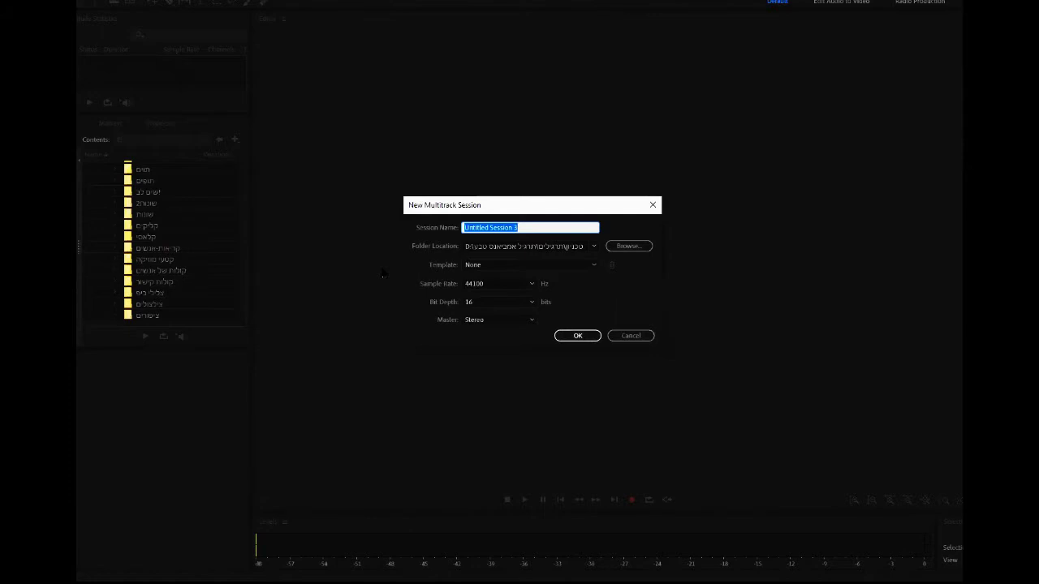
type("קף")
left_click(628, 246)
left_click(174, 24)
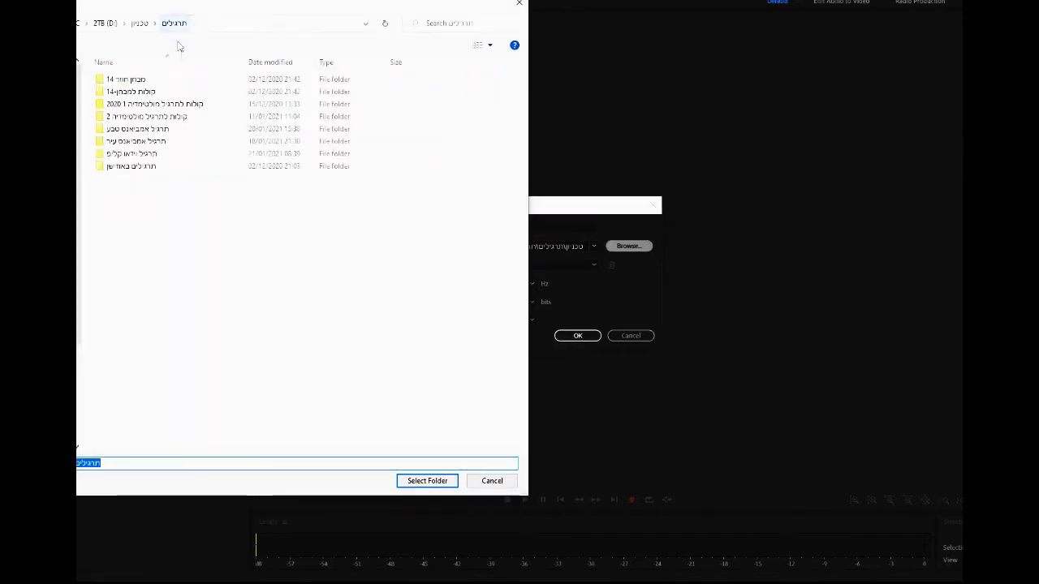
double_click(132, 153)
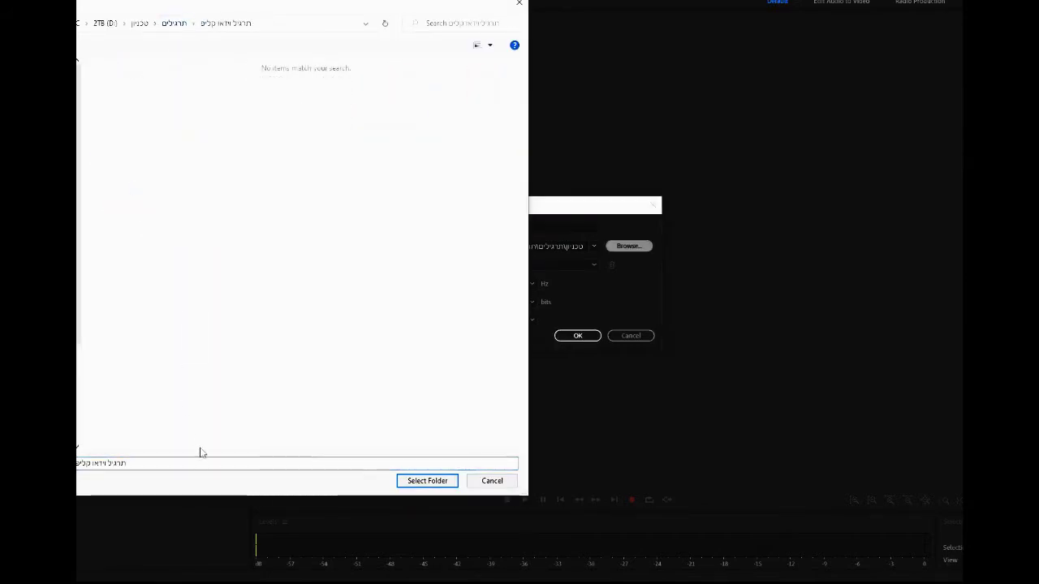
left_click(410, 484)
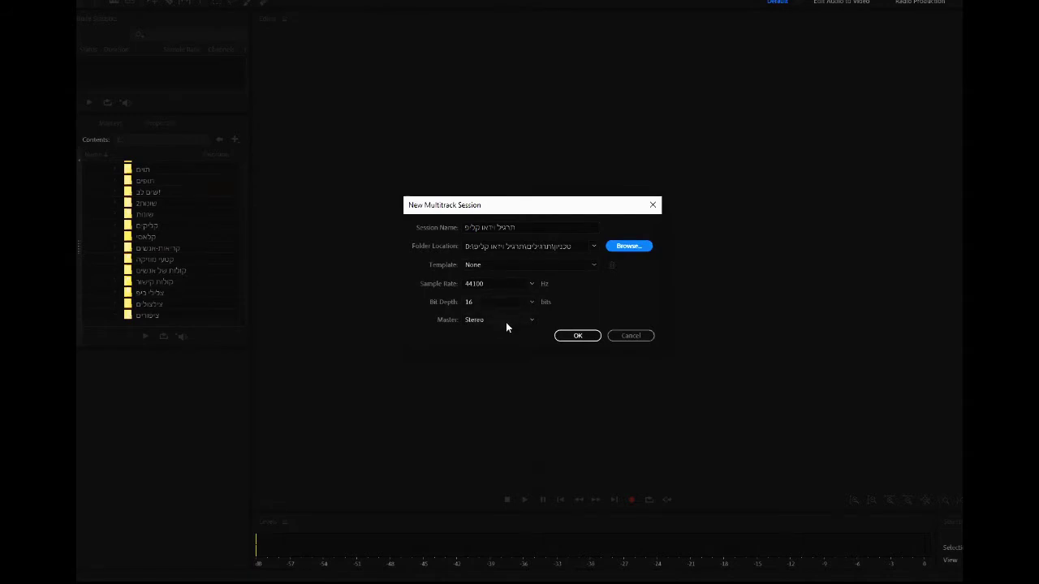
left_click(578, 336)
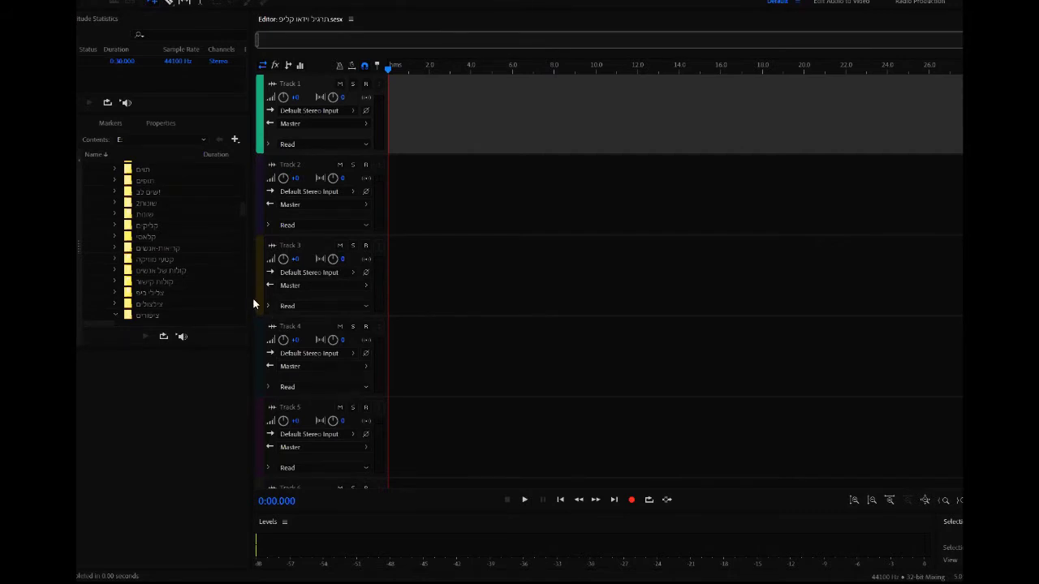
- Add the MP4 video טיול בבוריה-גרמניה to the session and align its video and Track 1 audio clips to the session start
left_click(171, 233)
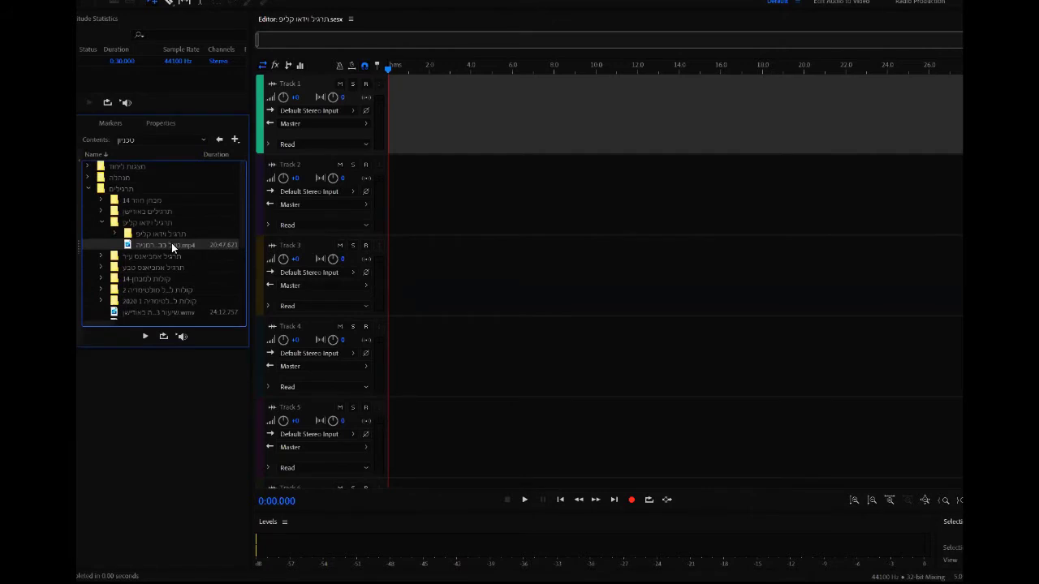
left_click_drag(172, 243, 397, 134)
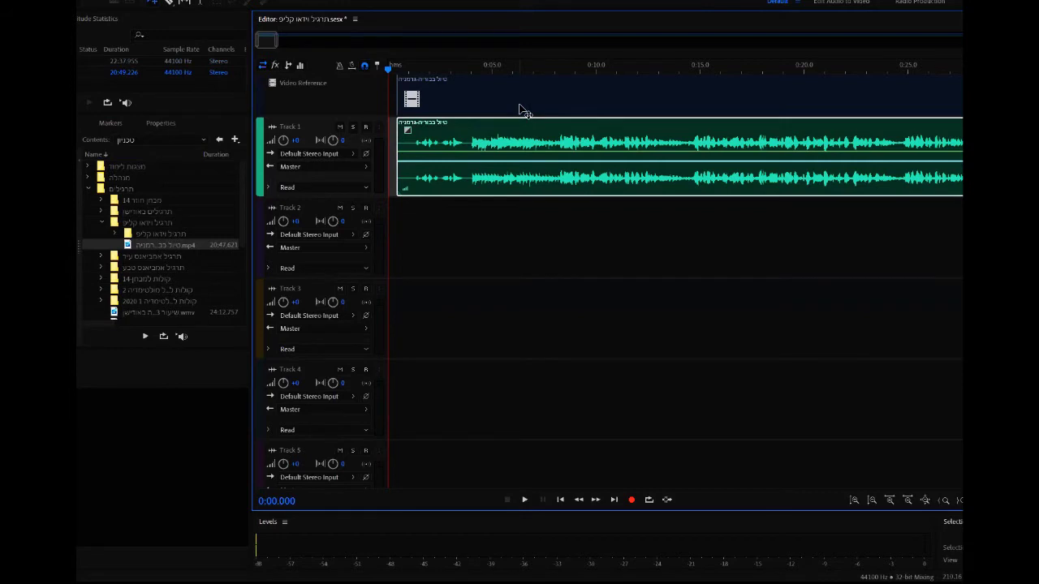
left_click_drag(538, 111, 505, 113)
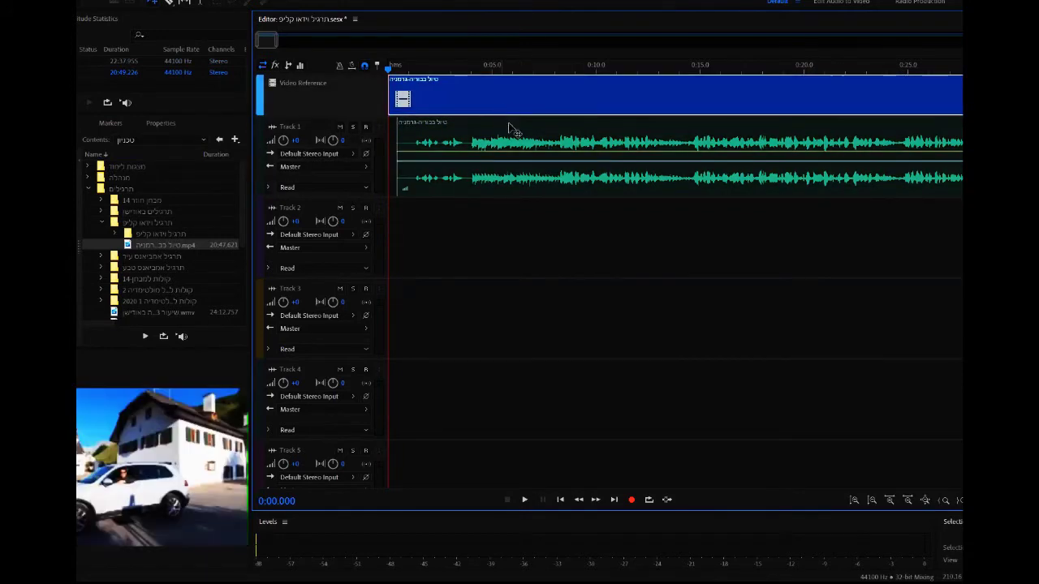
left_click_drag(545, 138, 536, 138)
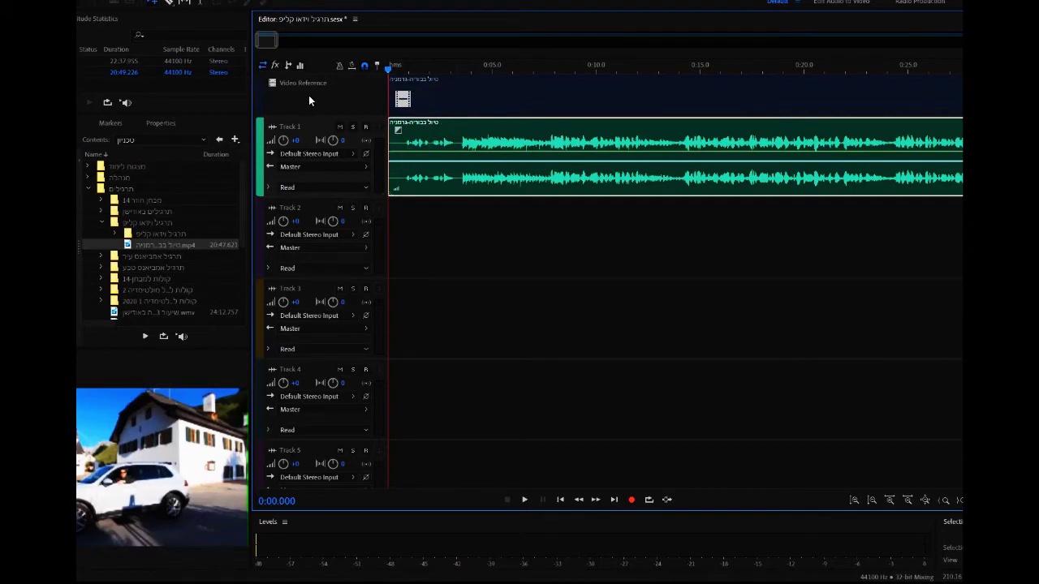
- Delete the video's original audio clip from Track 1, keeping the video reference clip
left_click(529, 108)
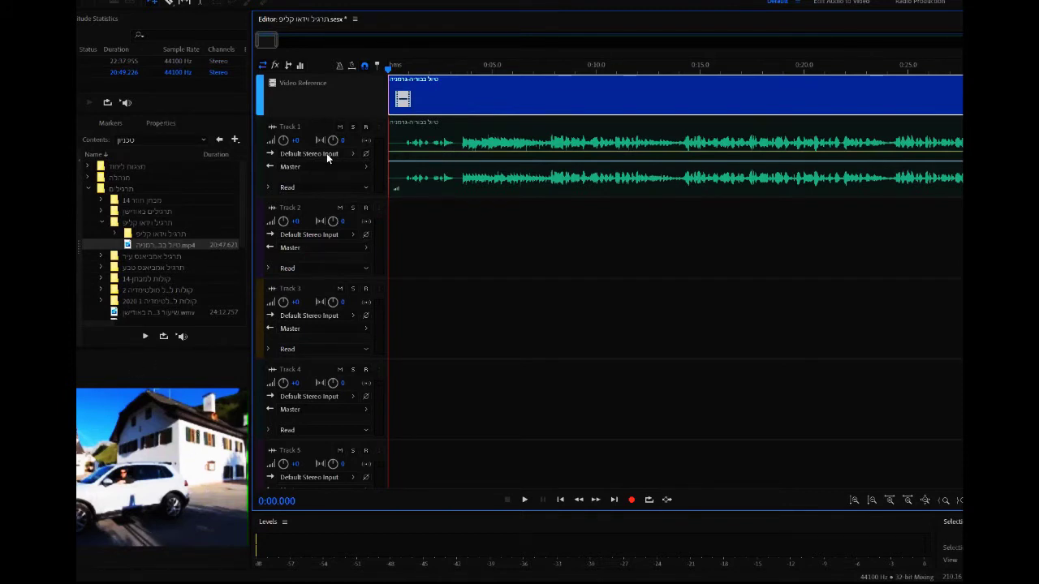
left_click(524, 135)
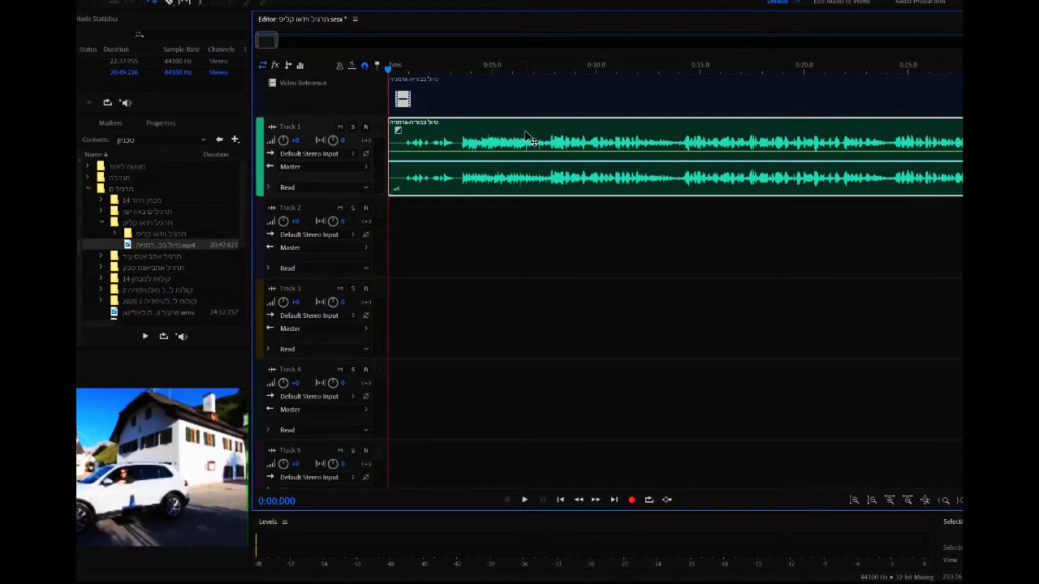
key("Delete")
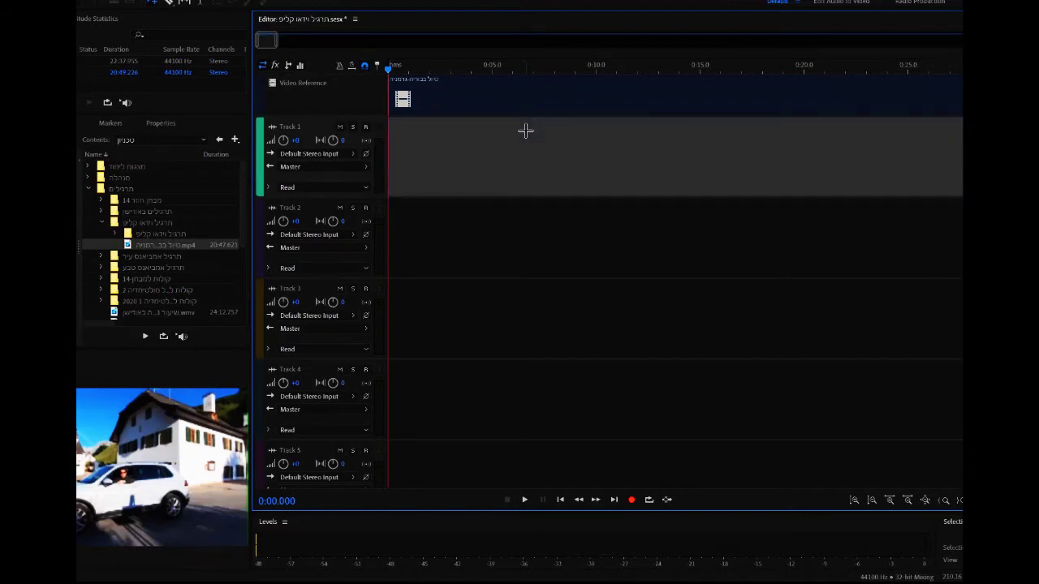
- Preview the video, add a marker at 2:02.477 where the chosen excerpt begins, and rename it תחילת הקליפ
scroll(526, 117, "down", 1)
scroll(524, 118, "up", 1)
left_click(526, 500)
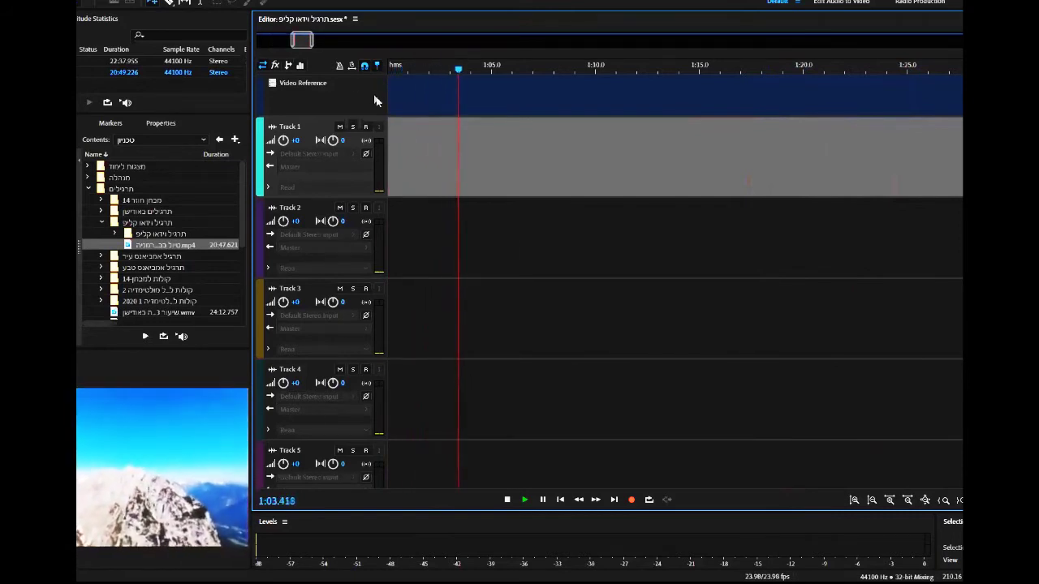
left_click_drag(314, 41, 390, 54)
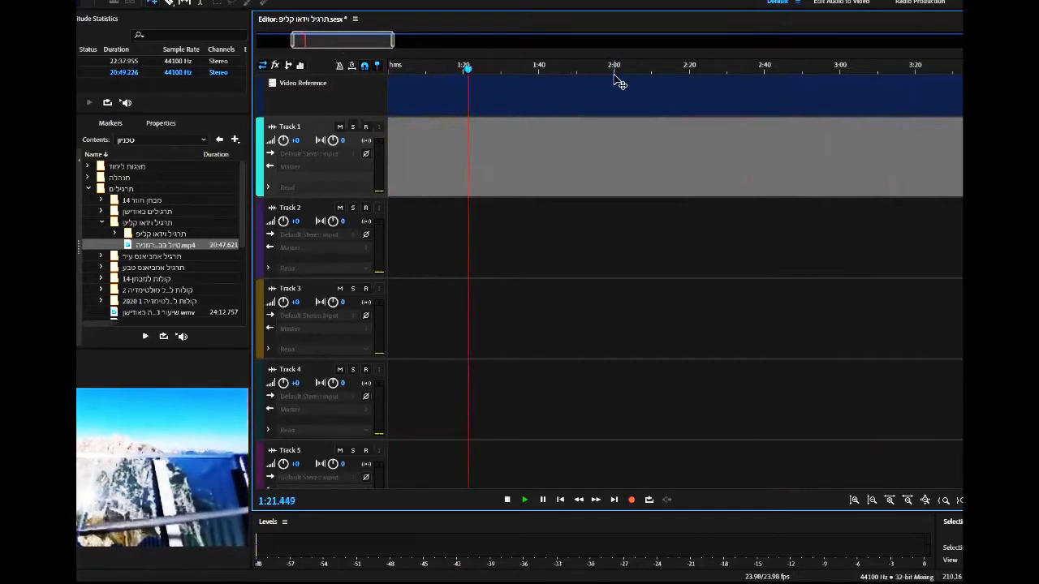
left_click(615, 72)
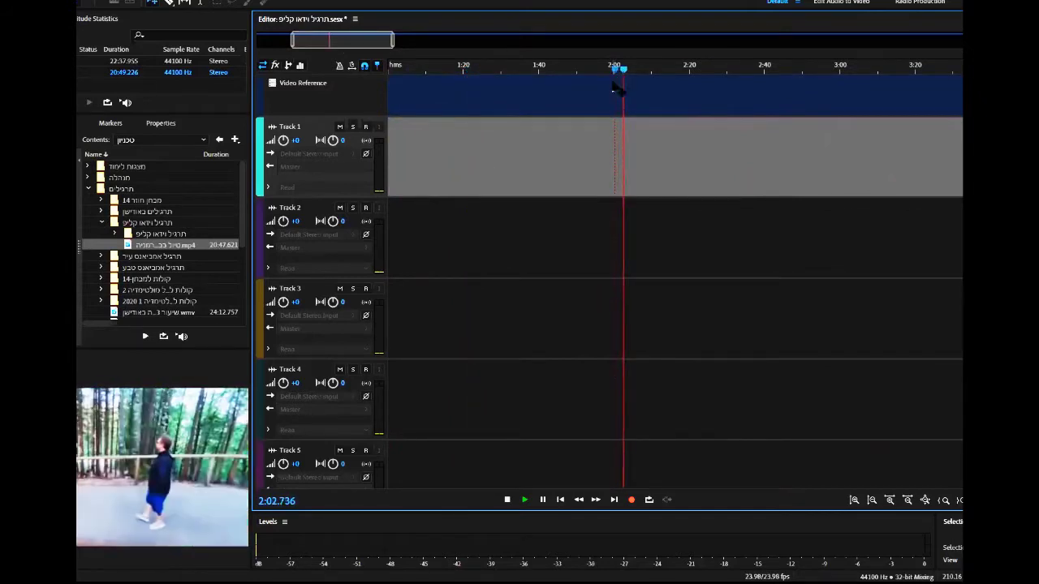
key("space")
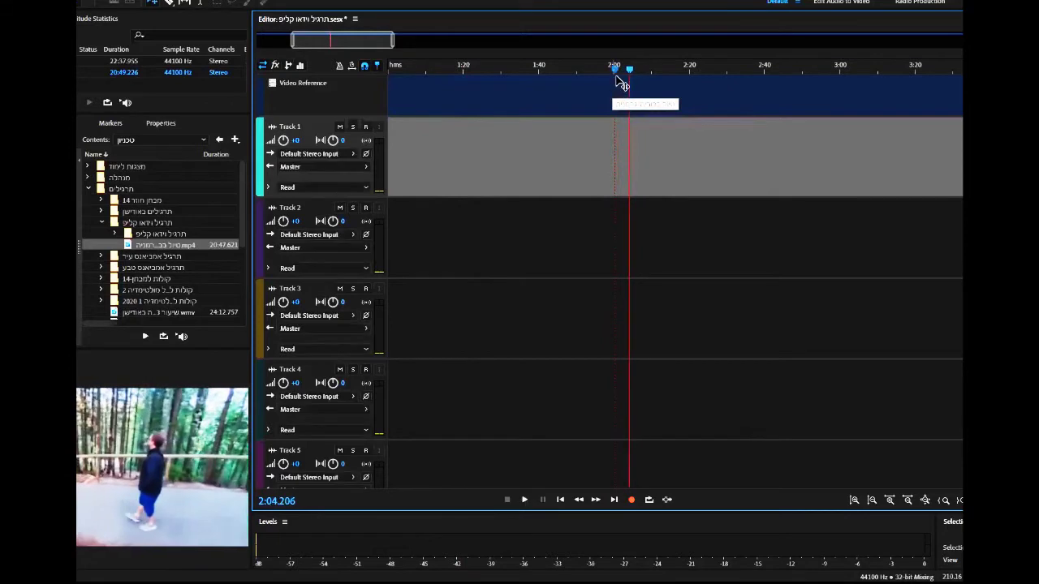
left_click_drag(628, 71, 622, 73)
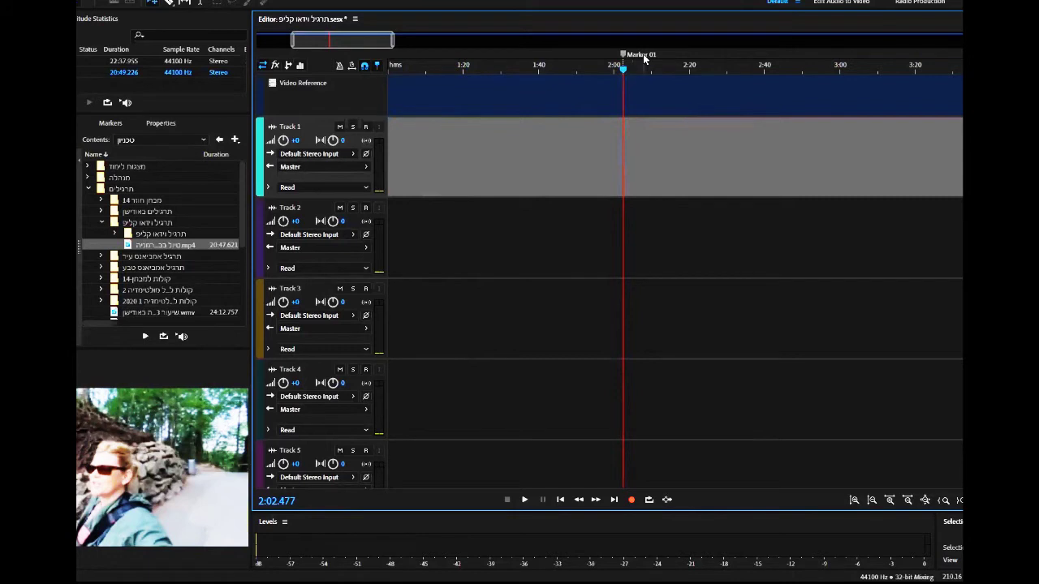
right_click(624, 55)
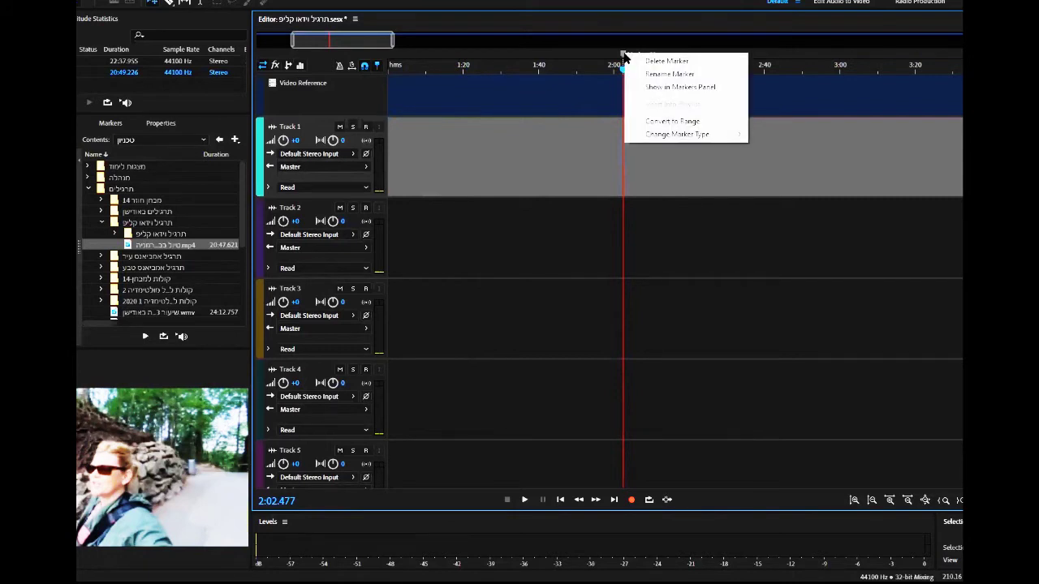
left_click(664, 75)
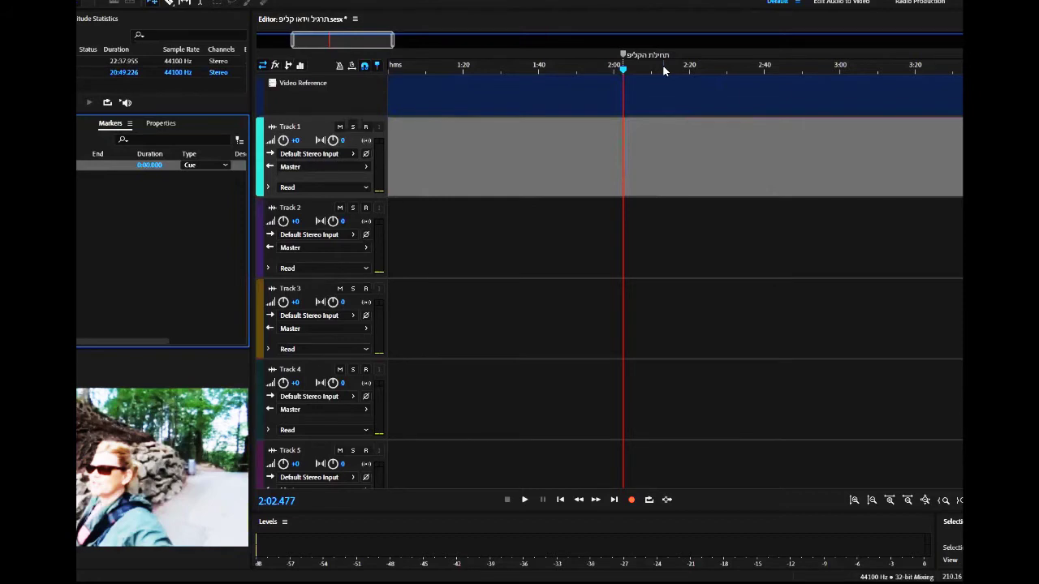
- Play the video from the תחילת הקליפ marker and add a marker at 2:58.645 for the excerpt's end
left_click(623, 70)
key("space")
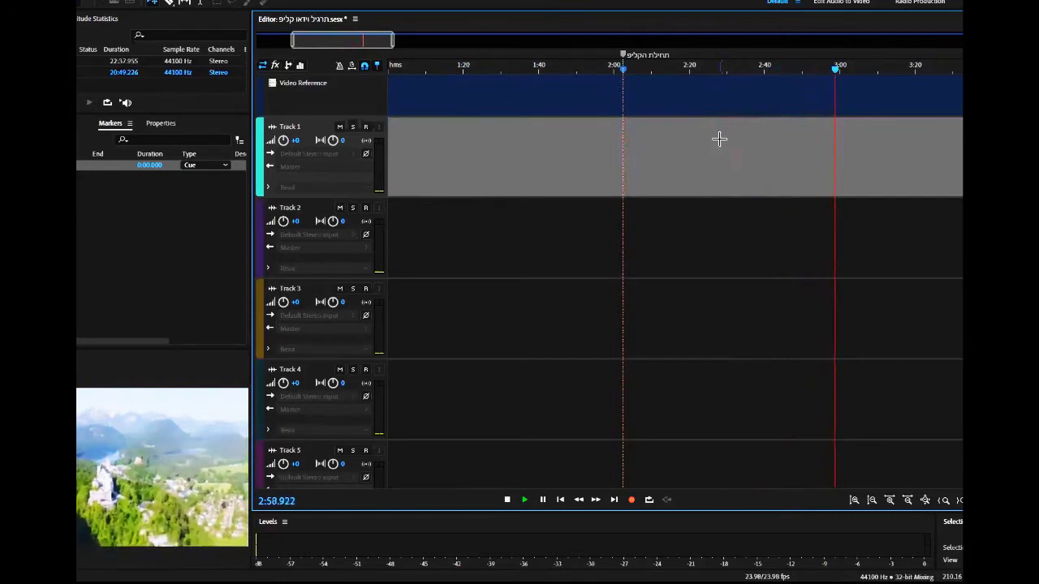
key("space")
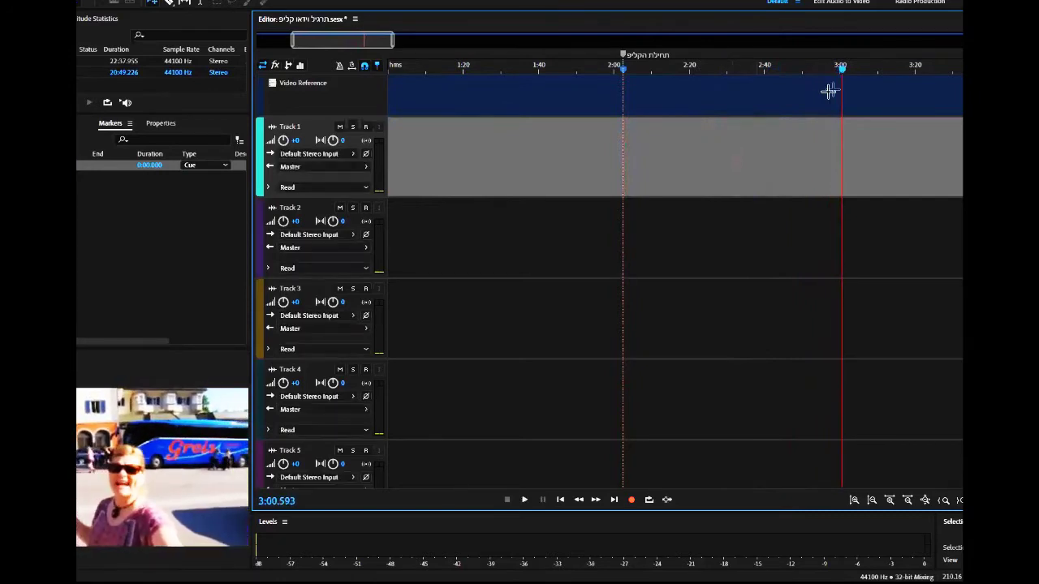
left_click_drag(843, 71, 836, 73)
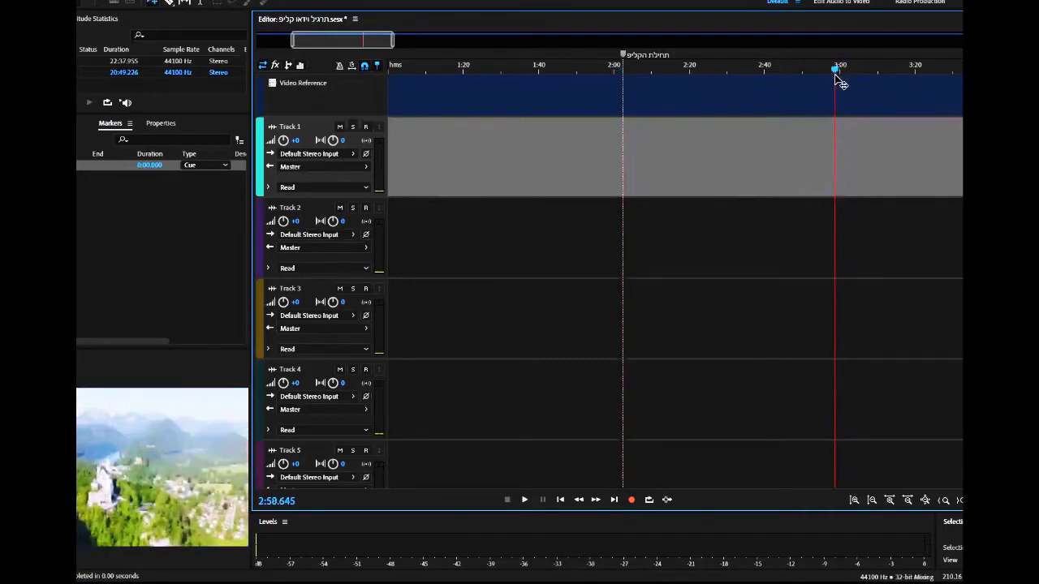
key("m")
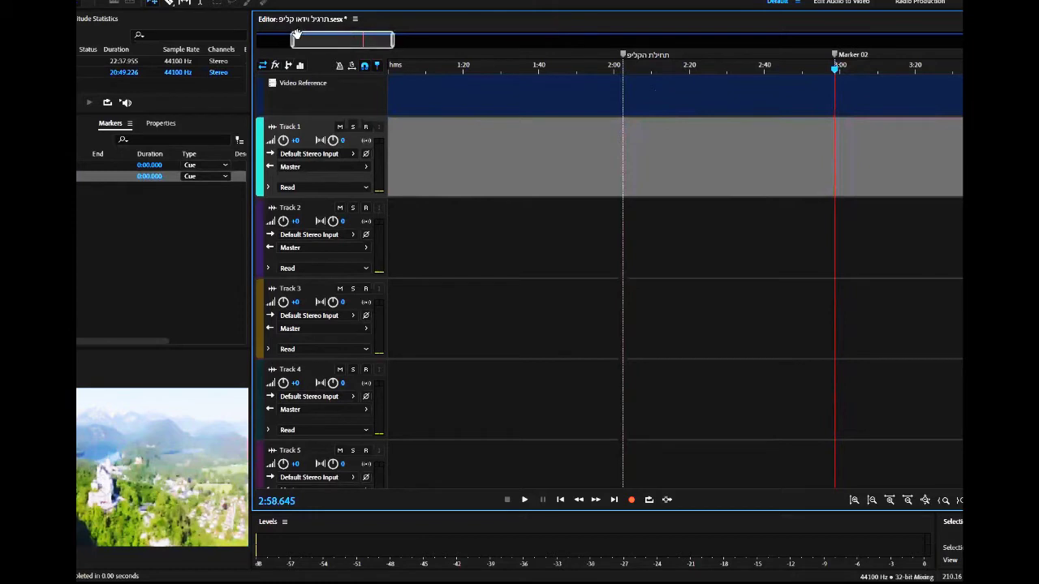
- Play the excerpt from its start marker and add a scene marker at 2:17.045
scroll(376, 39, "up", 3)
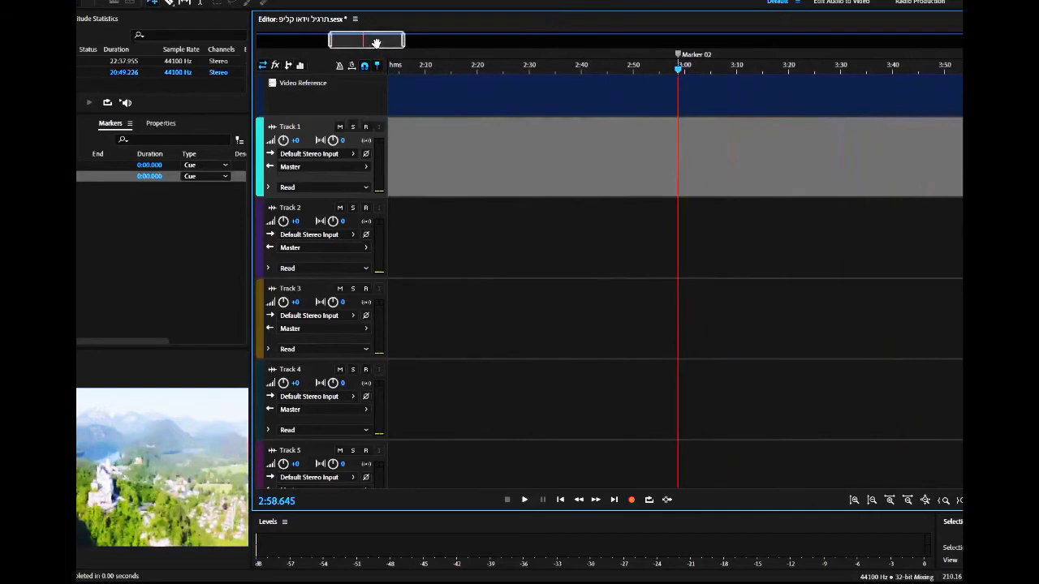
scroll(375, 42, "left", 2)
left_click_drag(397, 43, 371, 41)
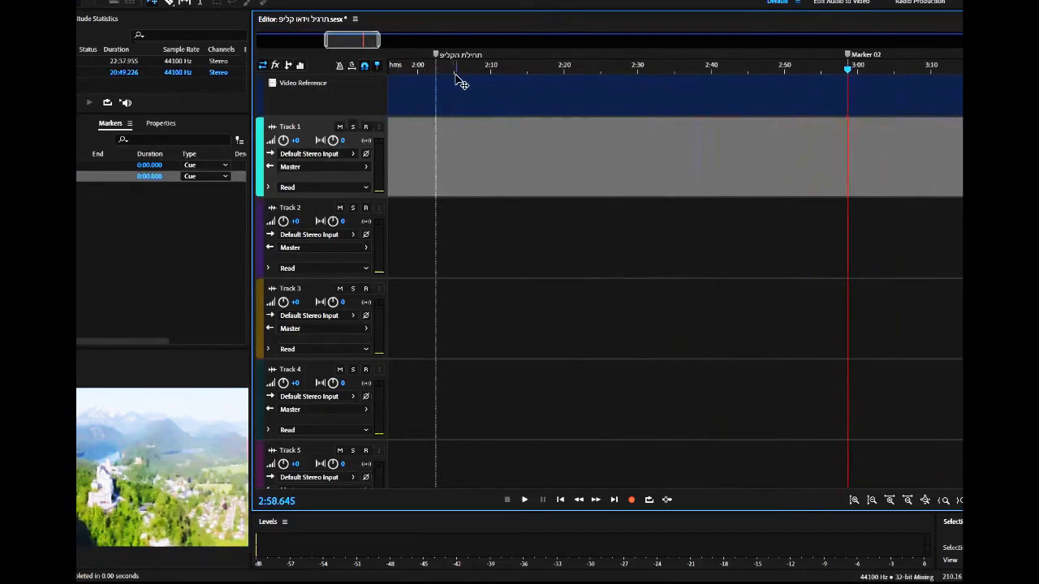
left_click(436, 72)
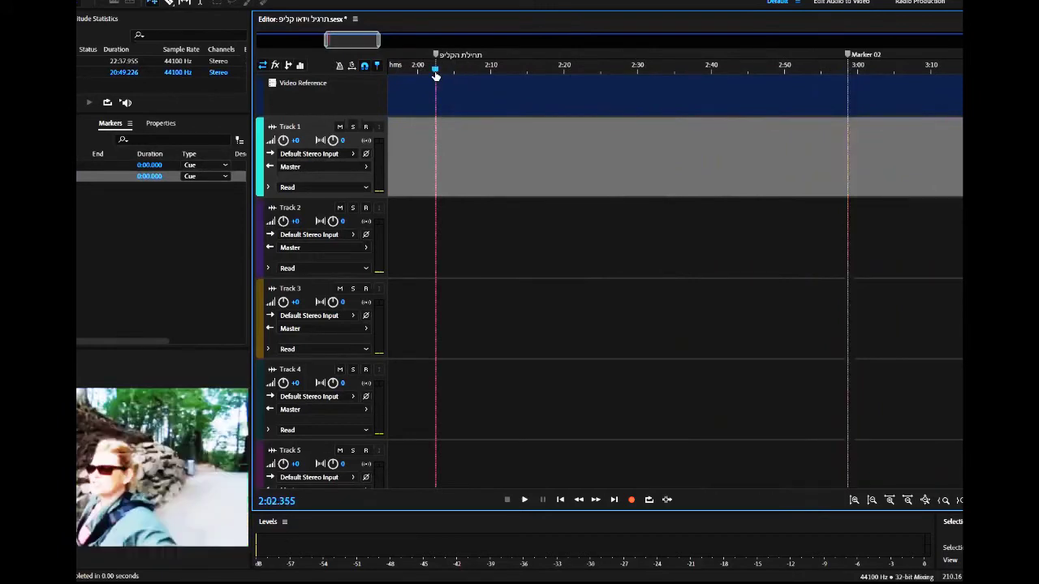
key("space")
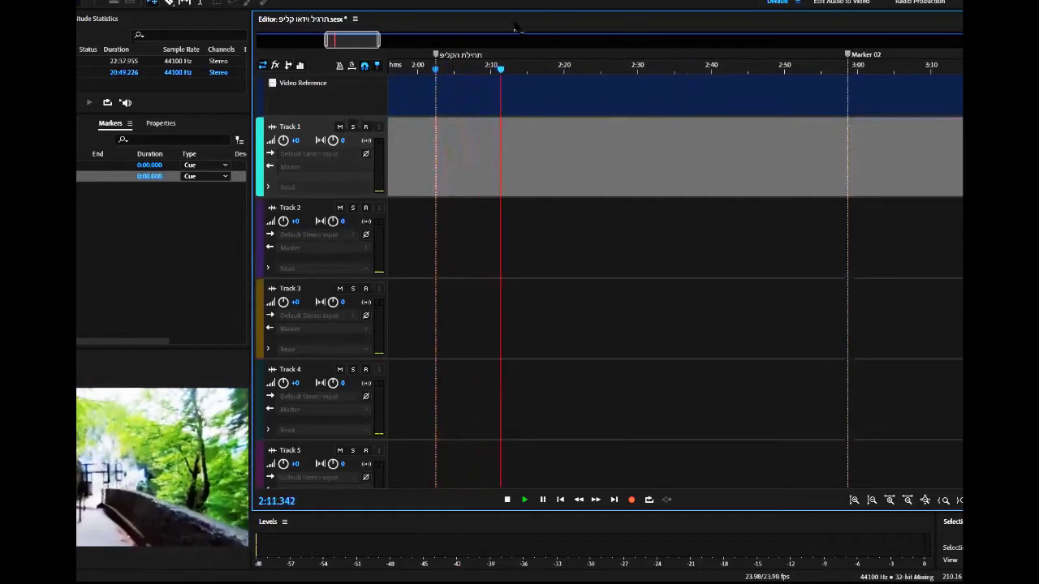
left_click(507, 499)
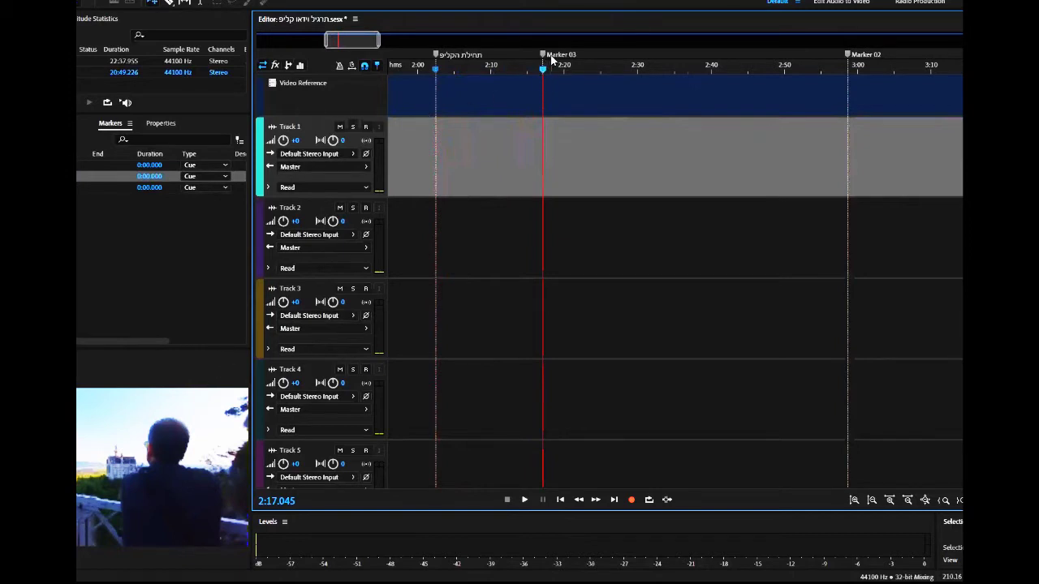
- Play on through the excerpt and add scene markers at 2:31.147 and 2:33.921
key("space")
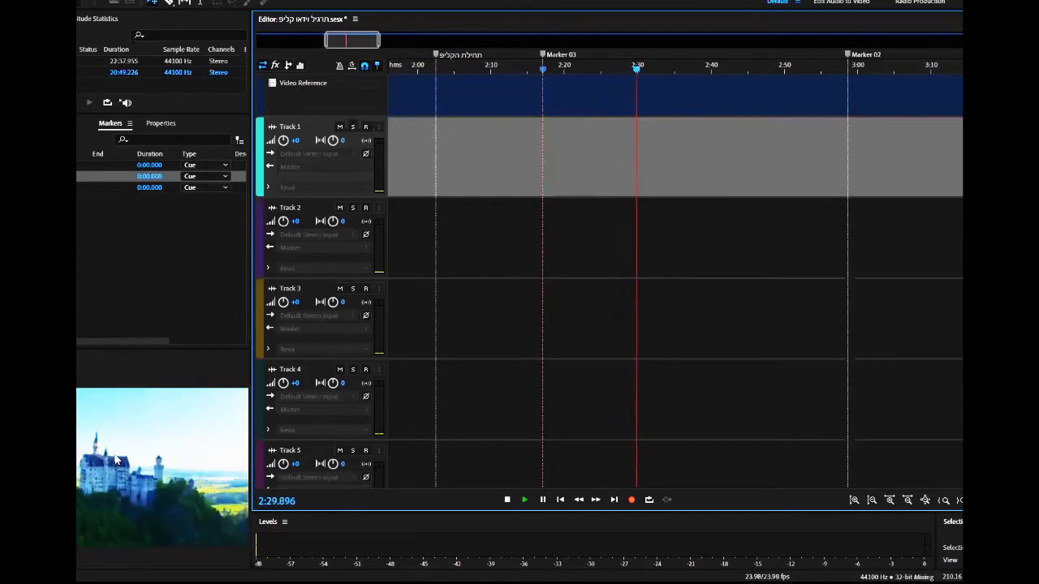
key("space")
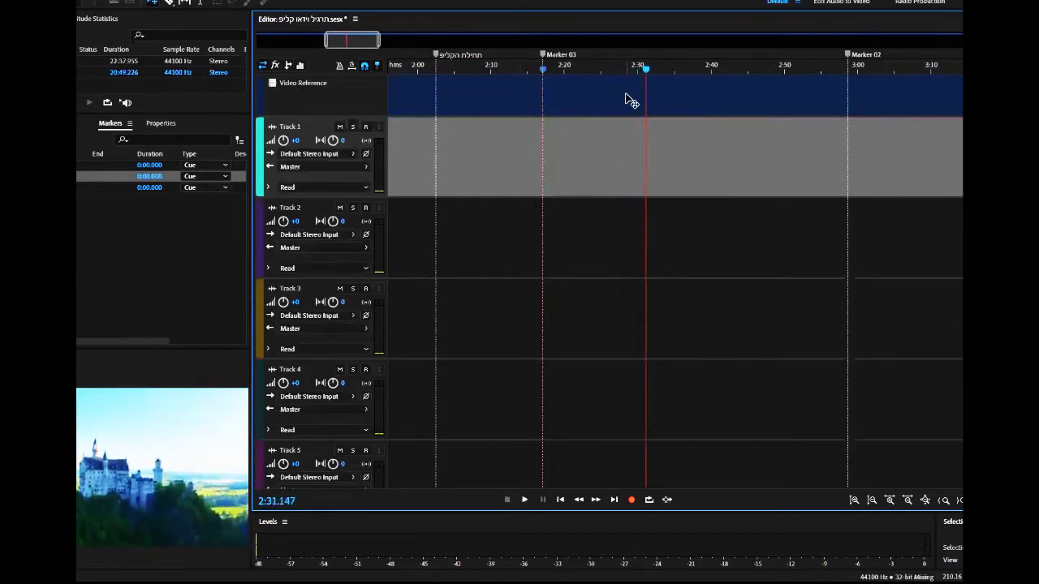
key("m")
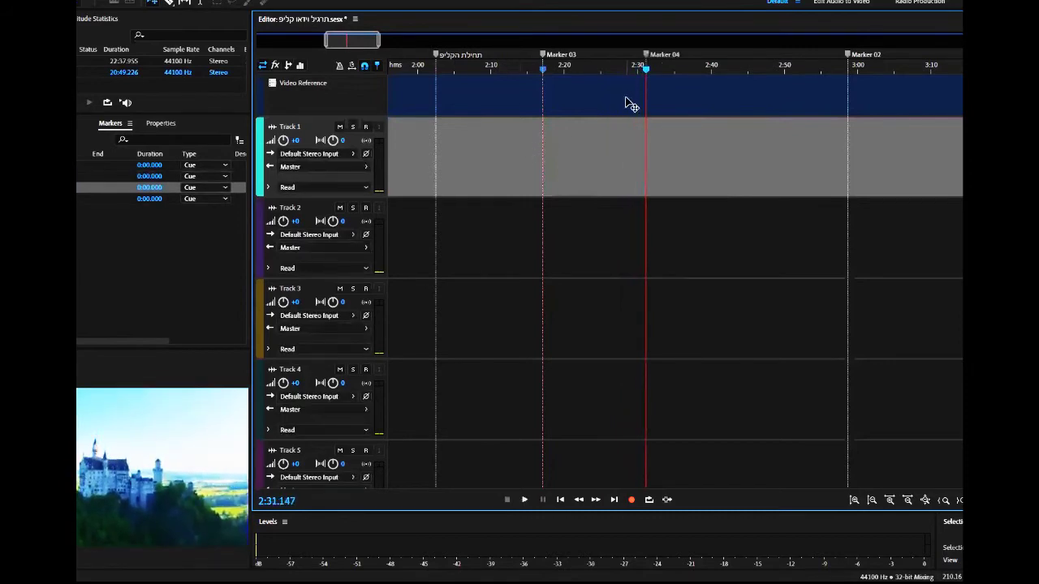
key("space")
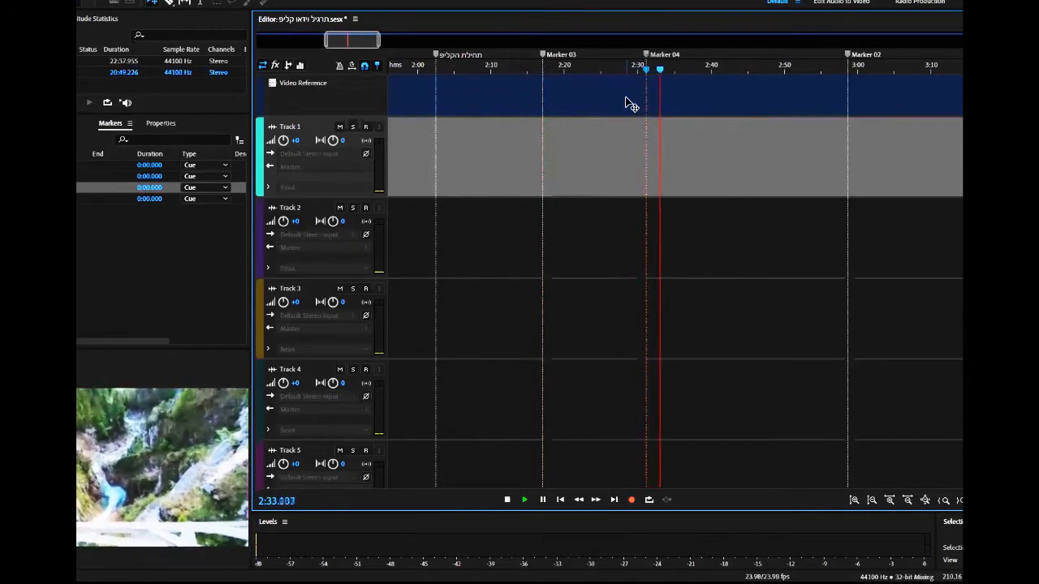
key("space")
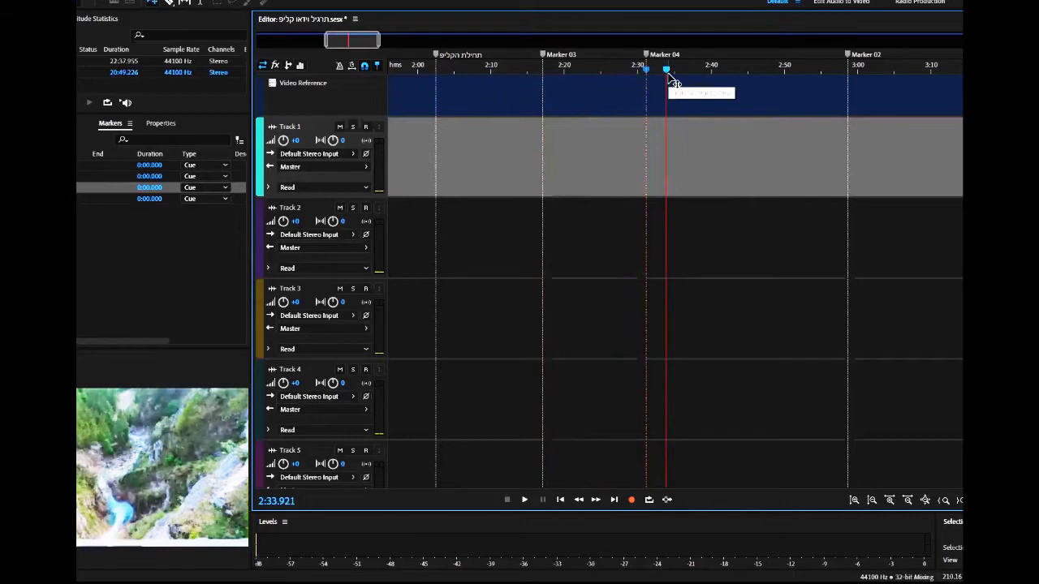
key("m")
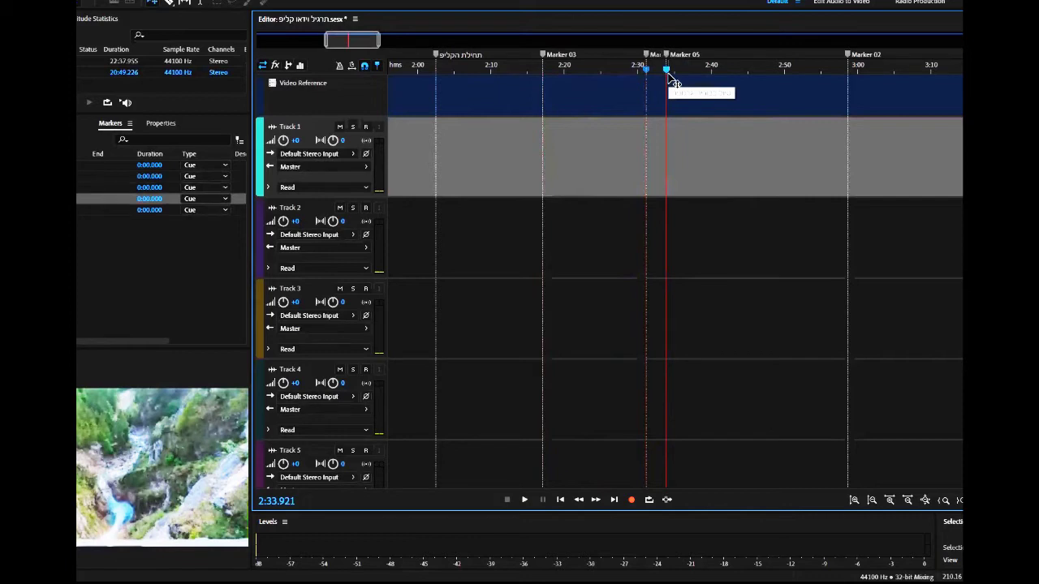
- Play on through the excerpt and add scene markers at 2:42.012 and about 2:52
key("space")
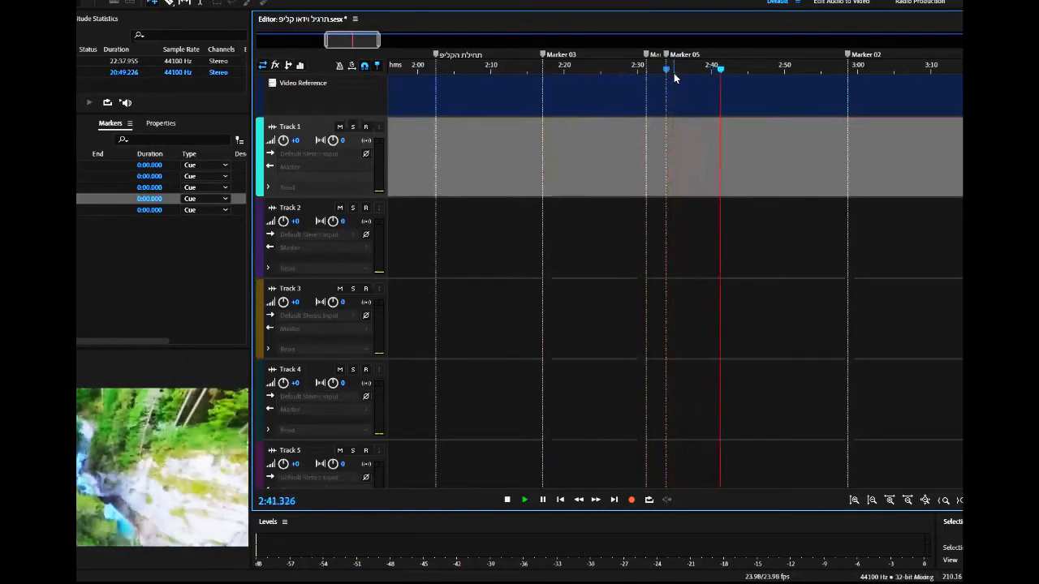
key("space")
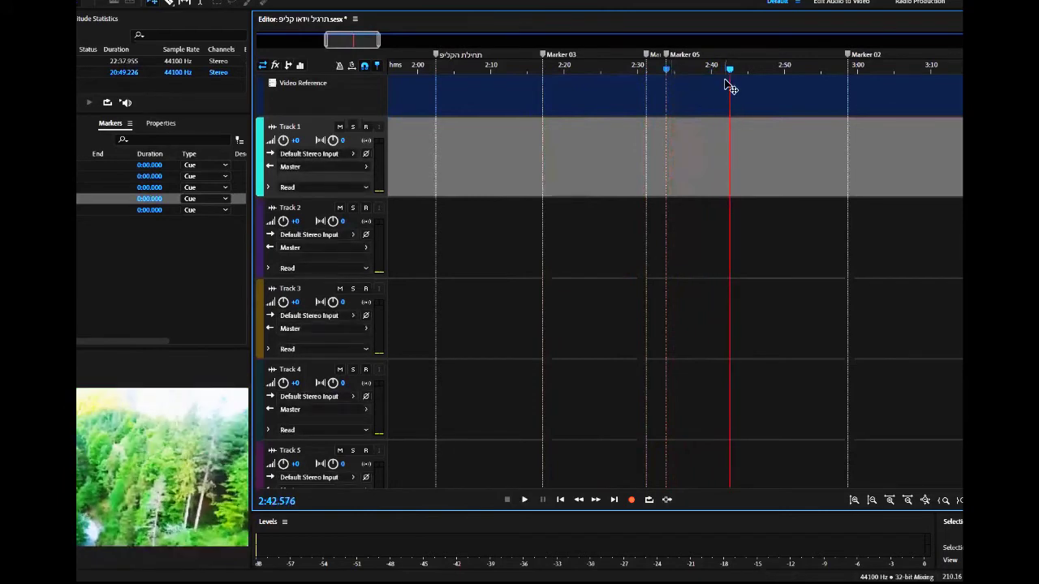
left_click(727, 72)
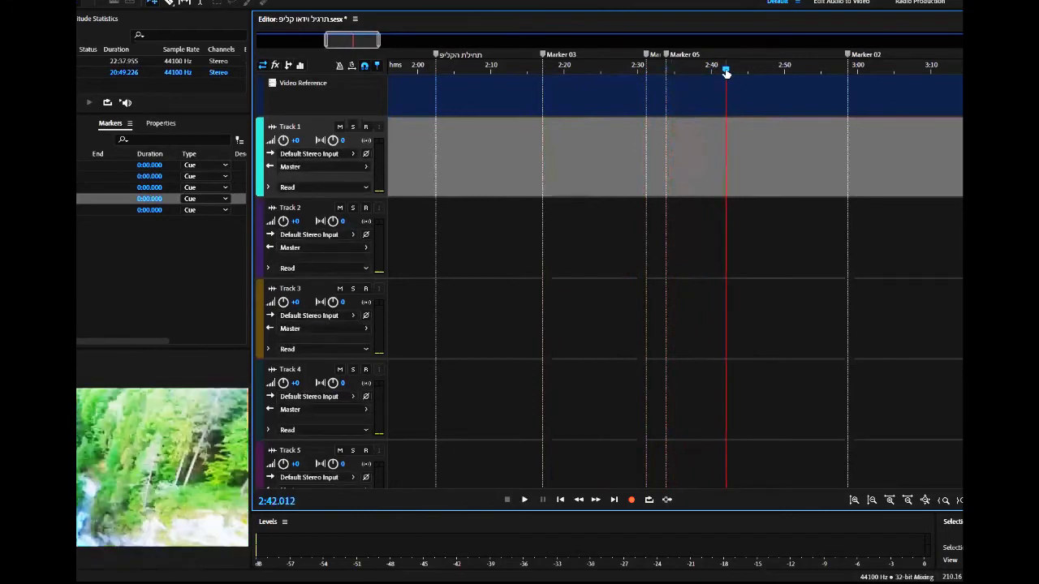
key("m")
key("space")
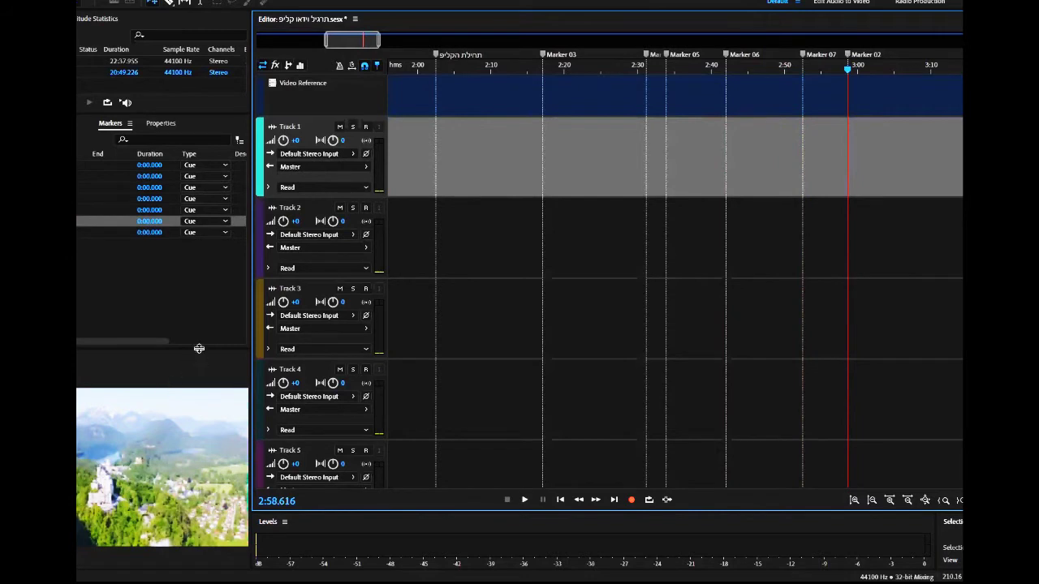
- Enlarge the video preview and place the playhead at the תחילת הקליפ marker
left_click_drag(199, 347, 215, 268)
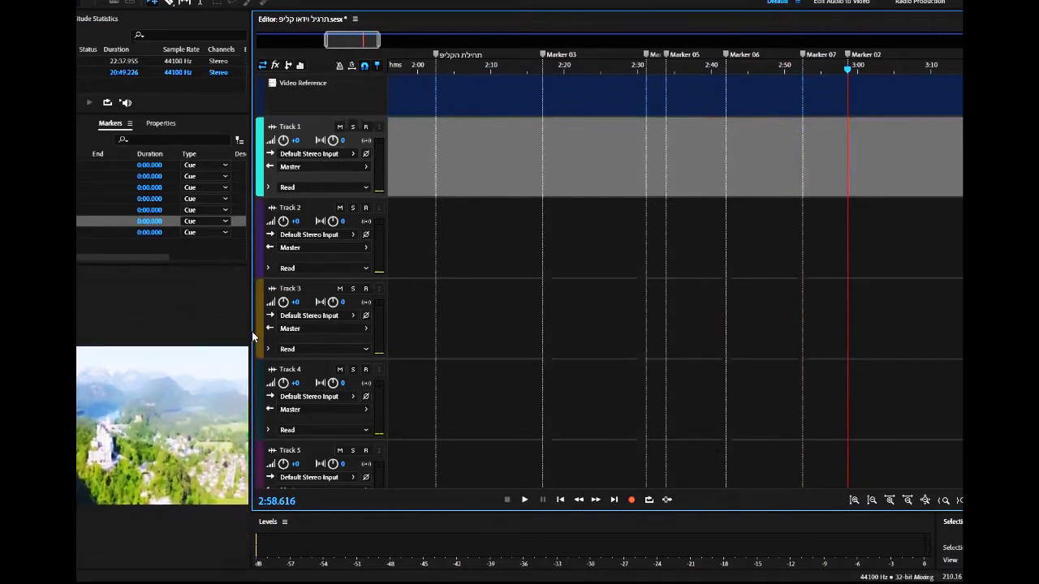
left_click_drag(252, 330, 412, 341)
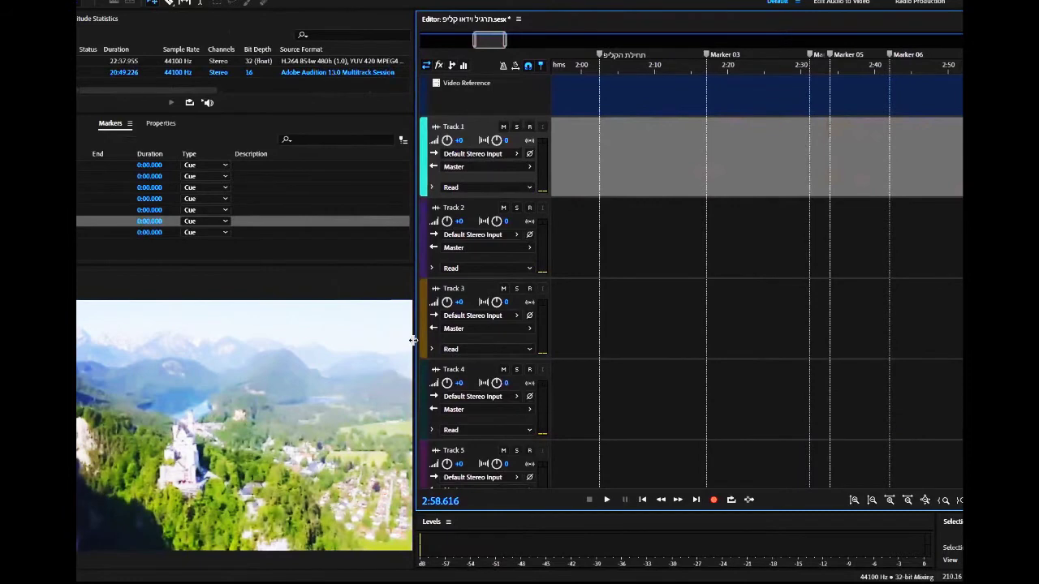
left_click(600, 71)
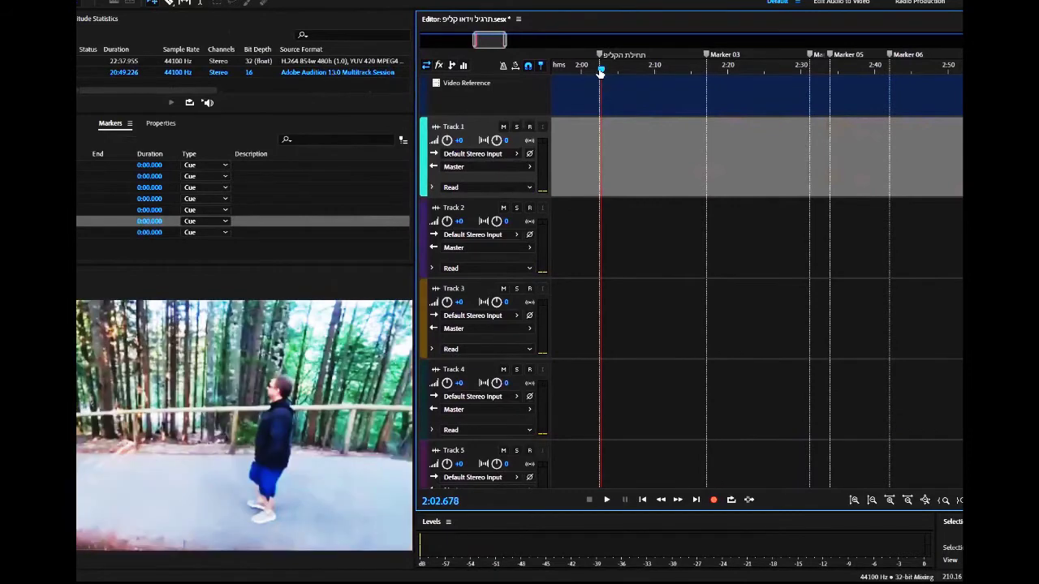
left_click(600, 71)
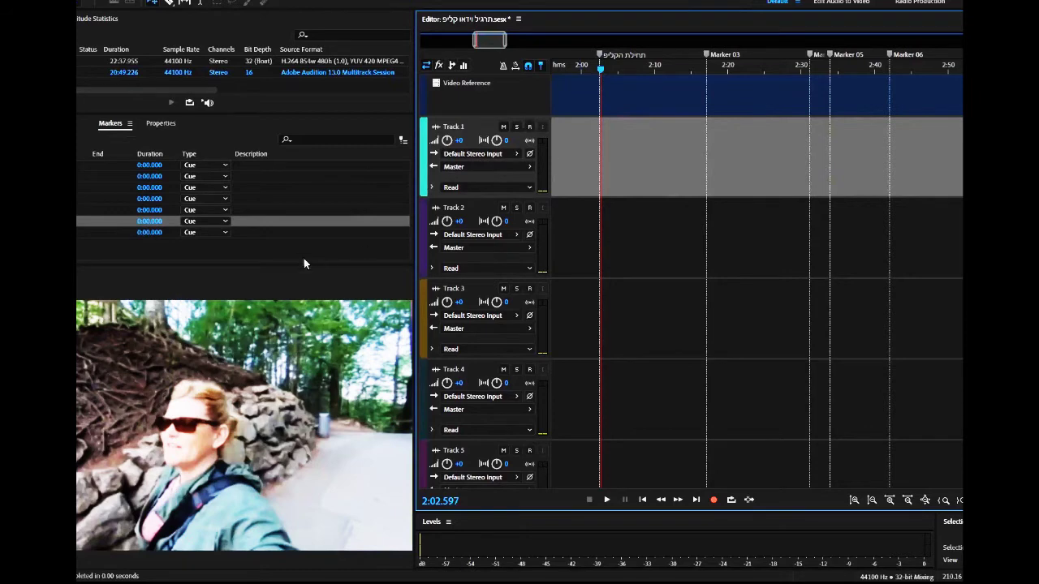
- Shrink the video preview and adjust the timeline's visible range to fit all the excerpt markers up to Marker 02
left_click_drag(308, 265, 309, 316)
left_click_drag(414, 290, 314, 290)
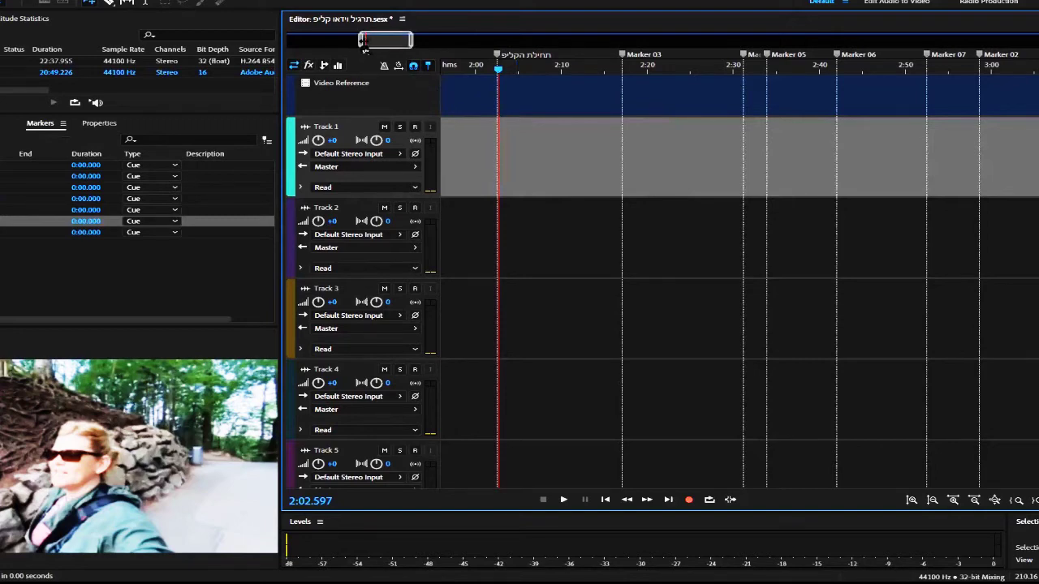
left_click_drag(364, 40, 412, 43)
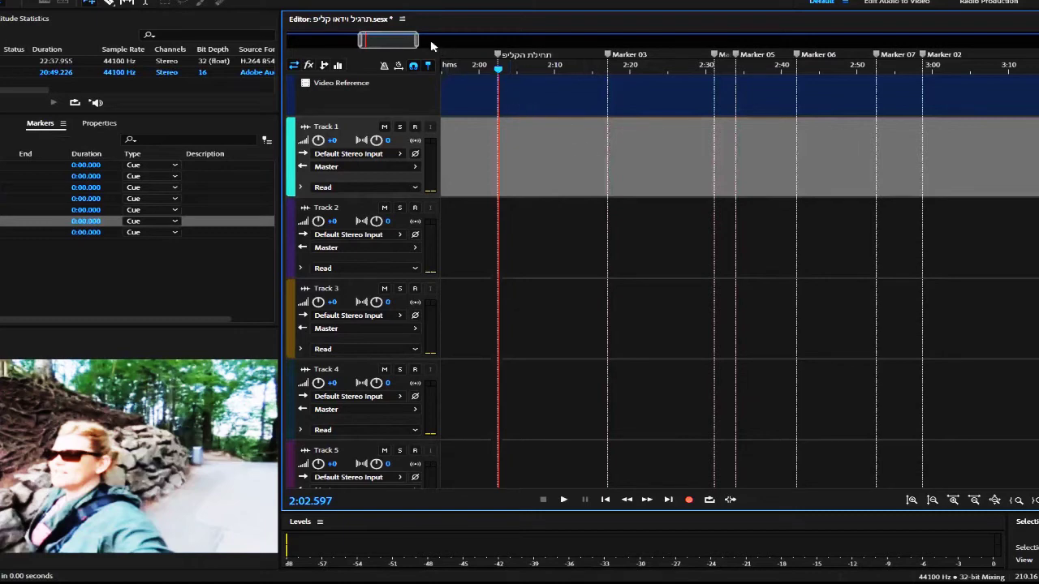
left_click_drag(416, 40, 414, 41)
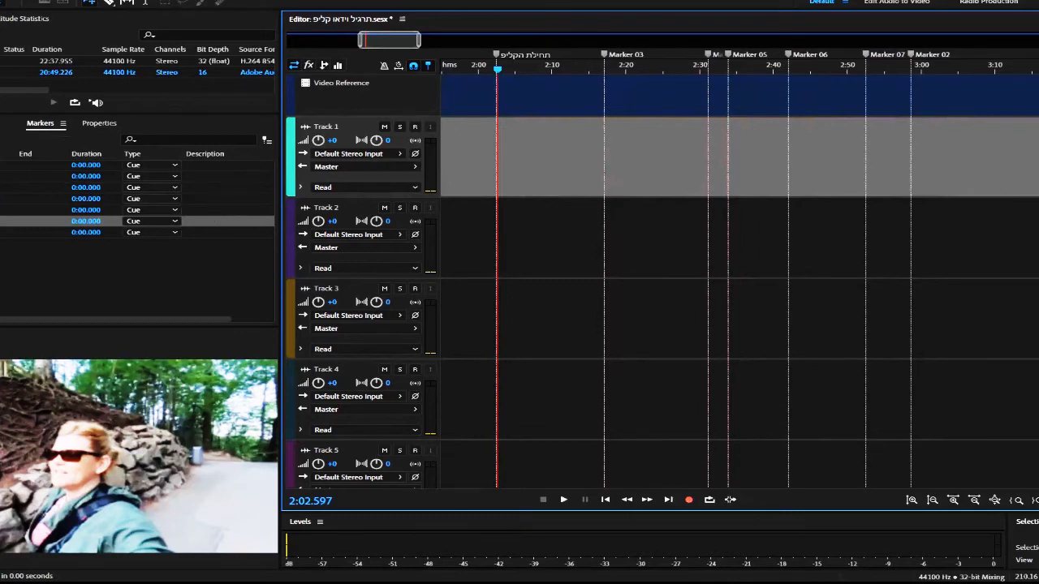
- Browse the media files to the מוזיקה folder on drive E: and audition WEIRDTWK.WAV
key("alt+8")
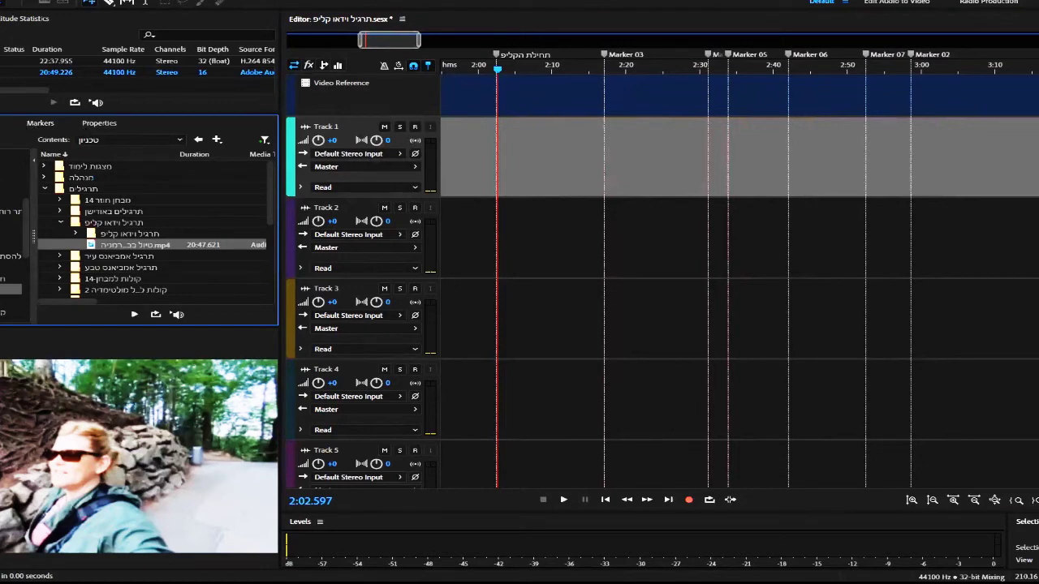
left_click(63, 226)
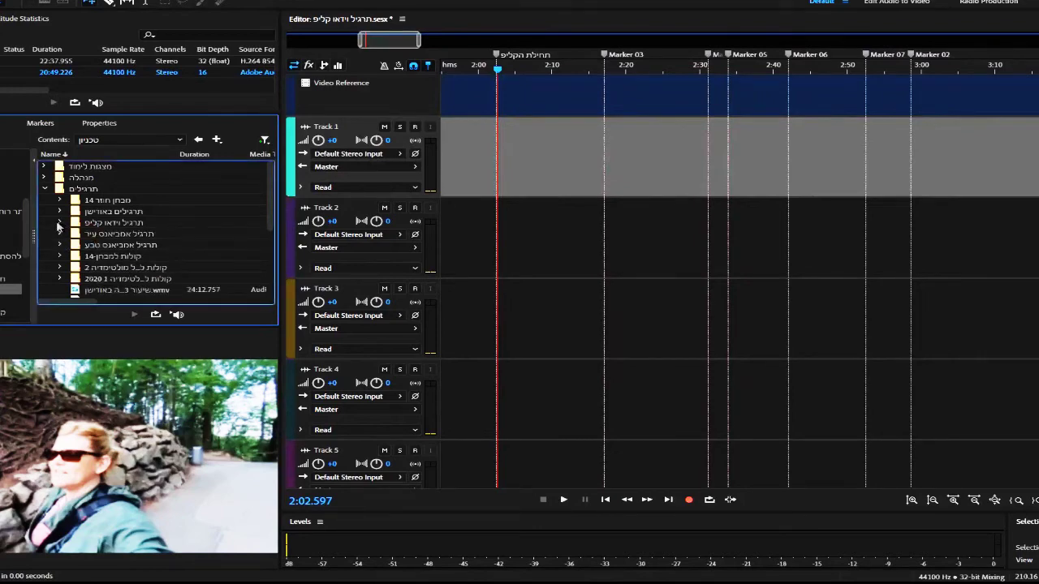
scroll(44, 236, "down", 2)
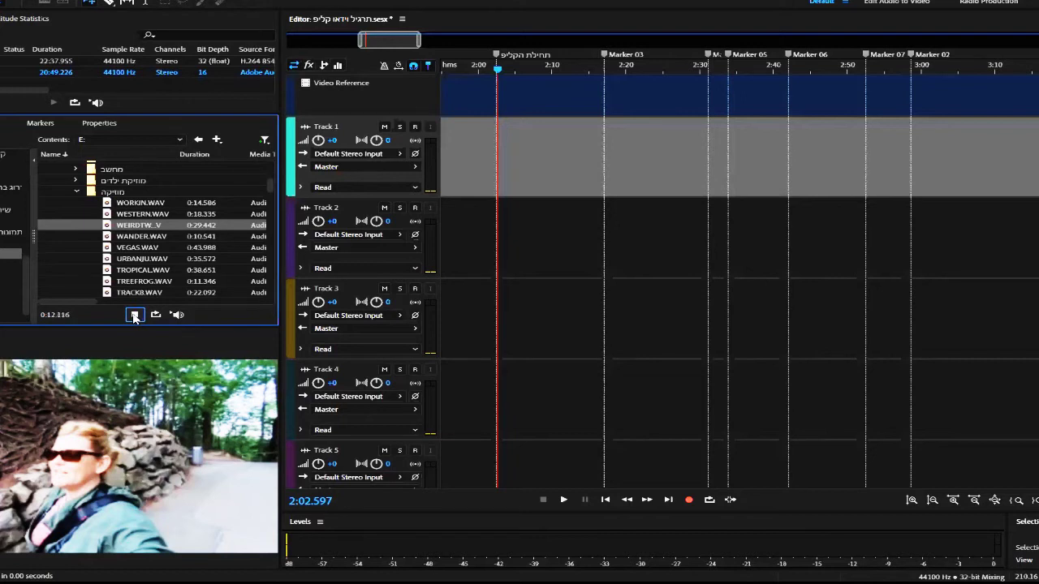
left_click(135, 317)
- Insert WEIRDTWK.WAV on Track 1 at the תחילת הקליפ marker, making a copy conformed to the session's sample rate
left_click(135, 228)
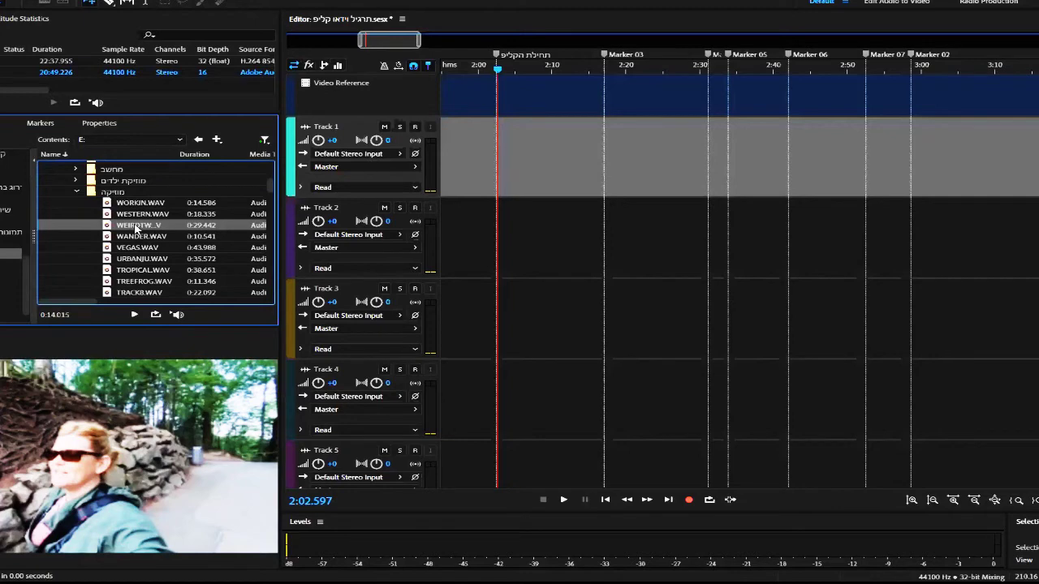
left_click_drag(136, 228, 499, 175)
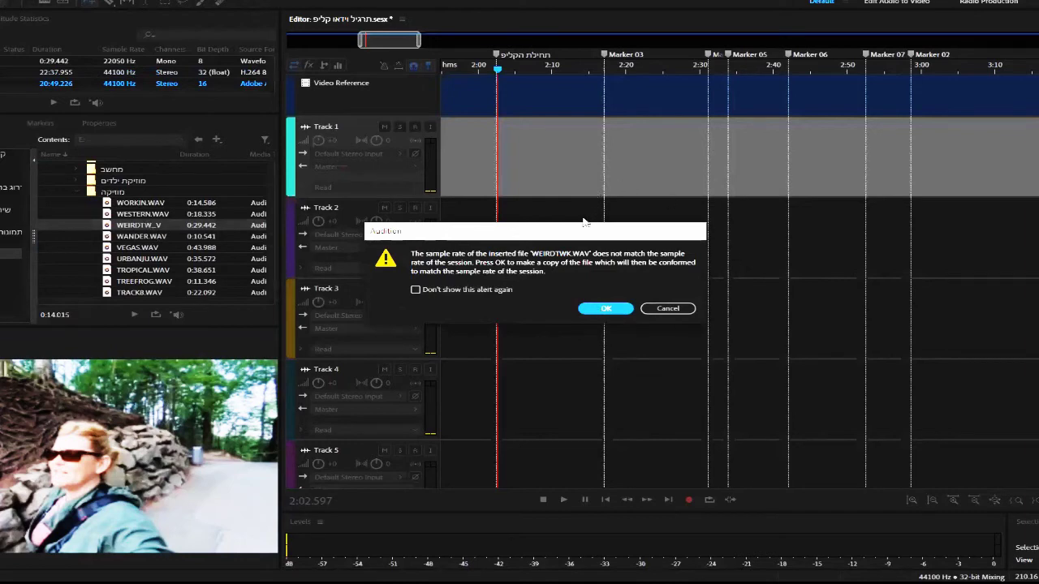
left_click(605, 309)
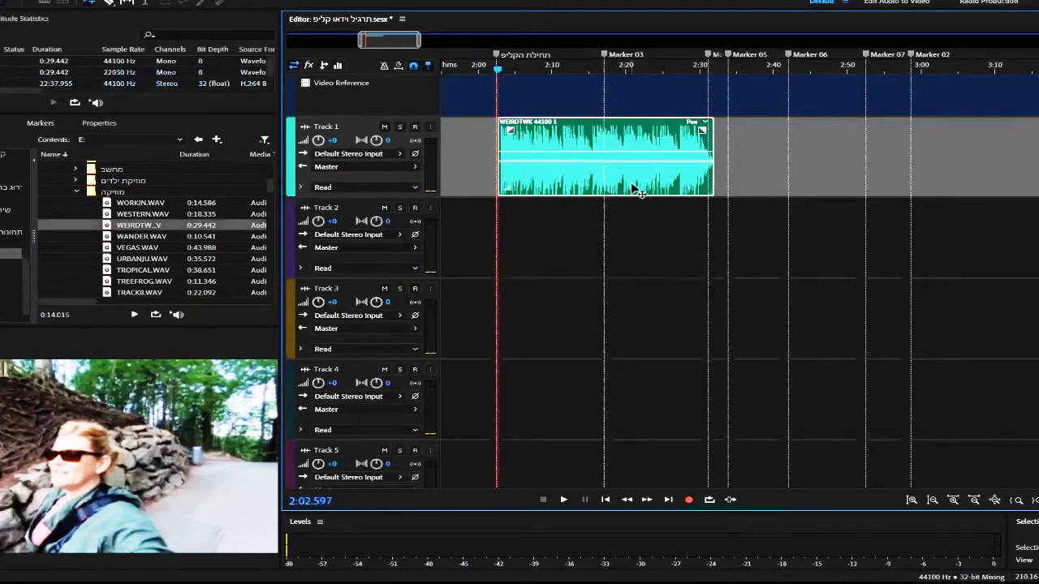
- Enable looping for the music clip on Track 1 and extend its end to Marker 02
right_click(650, 139)
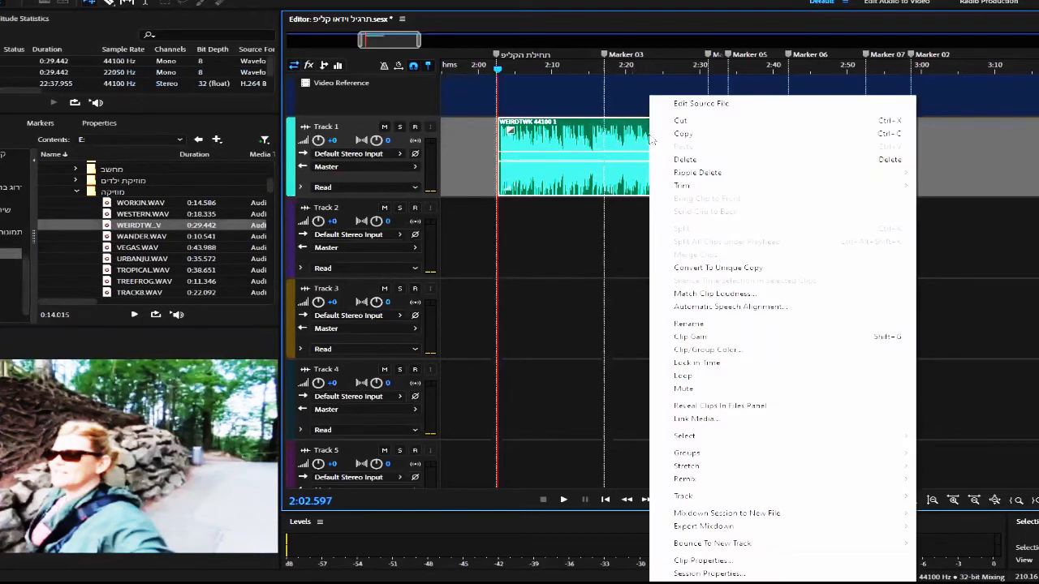
left_click(697, 374)
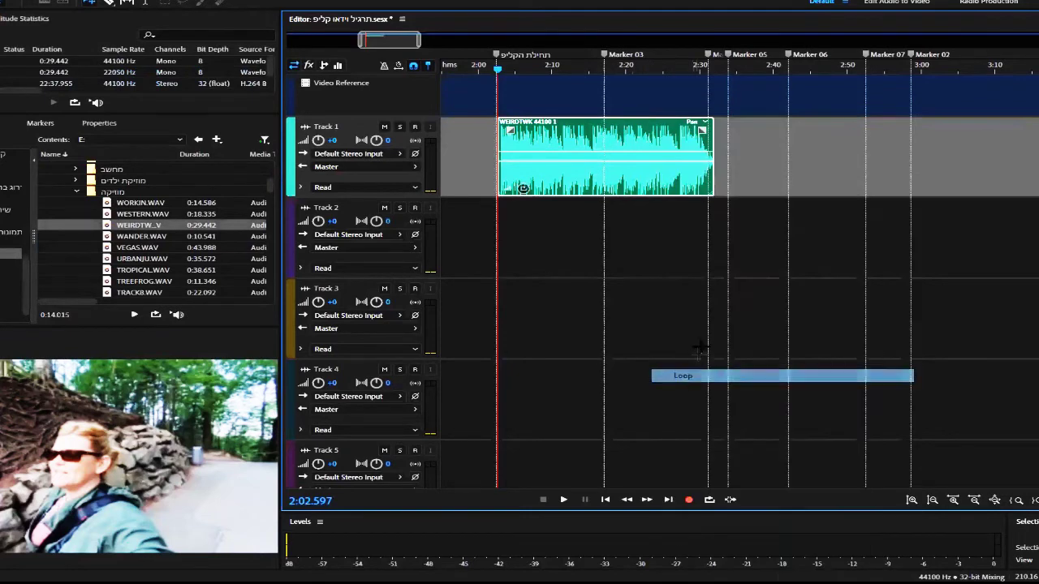
left_click_drag(712, 144, 910, 150)
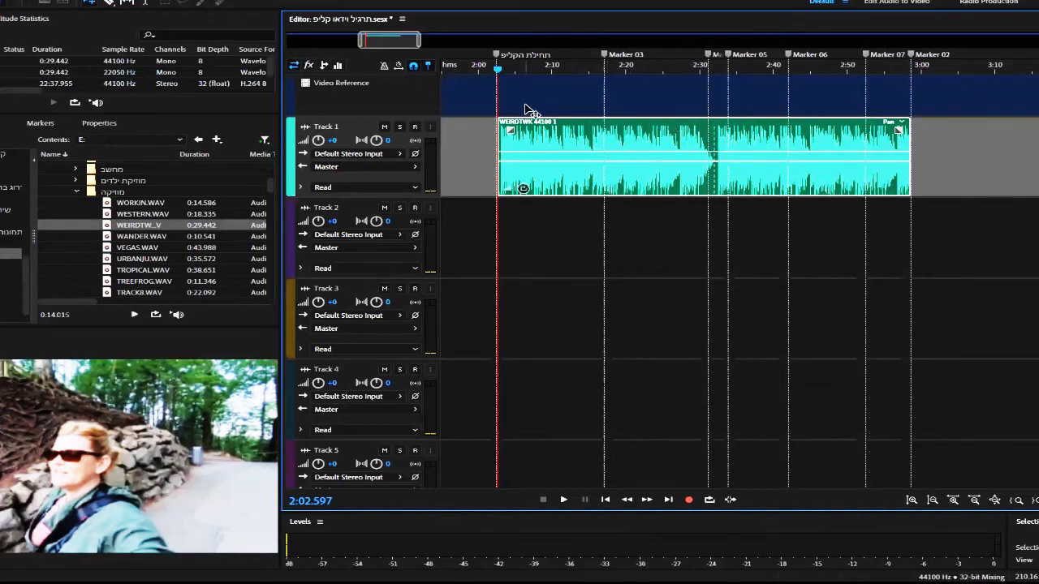
- Set Track 1's volume to -6 and play the excerpt with music from 2:01.699 to just before Marker 03
left_click_drag(317, 140, 307, 154)
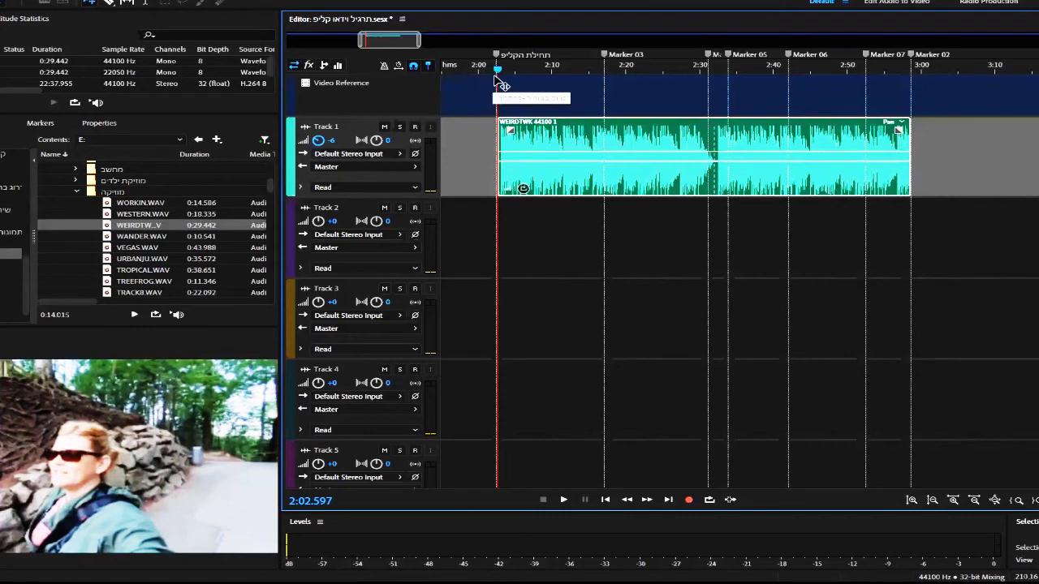
left_click(496, 79)
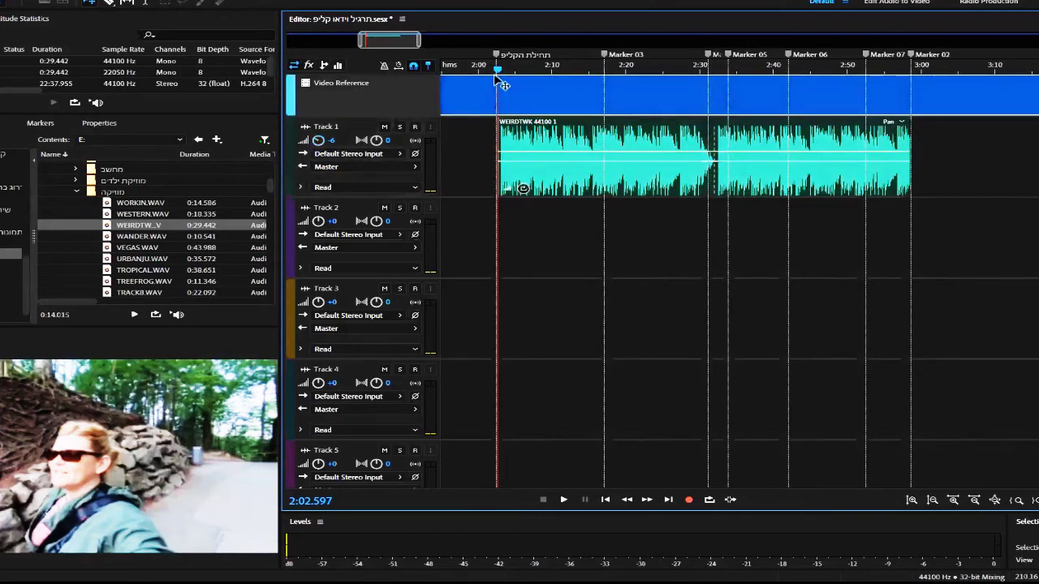
left_click(491, 65)
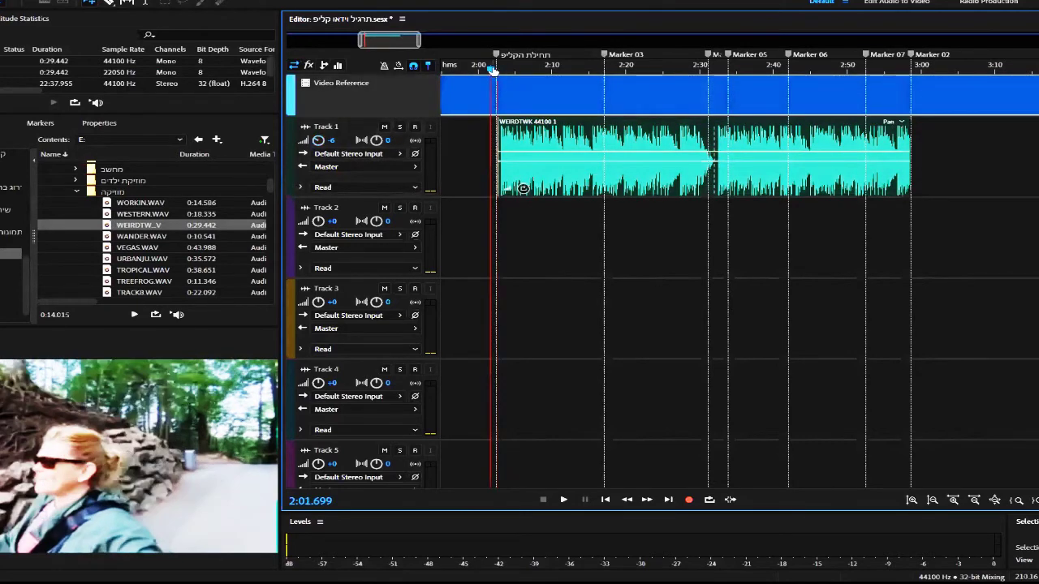
key("space")
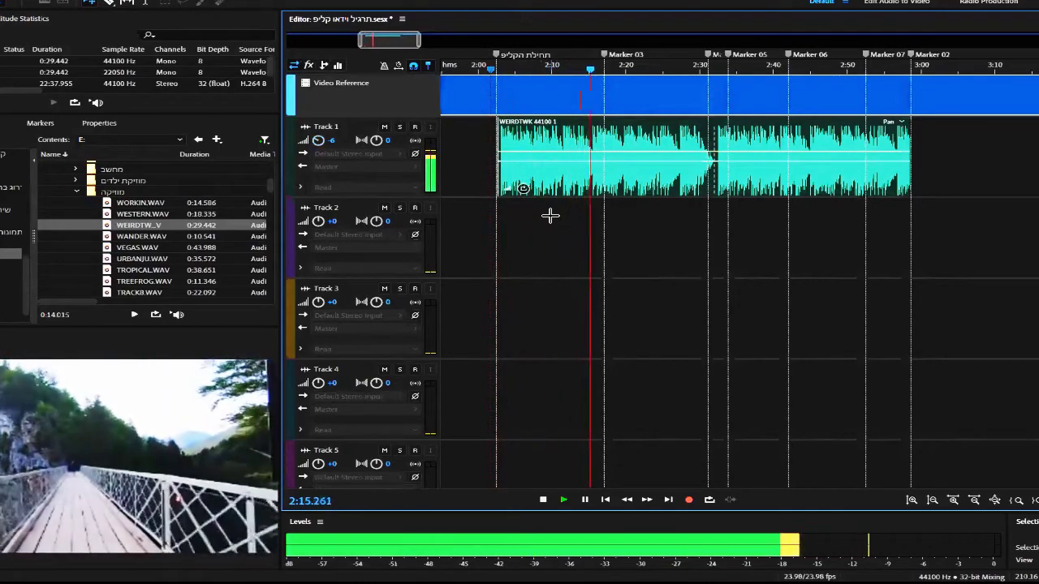
key("space")
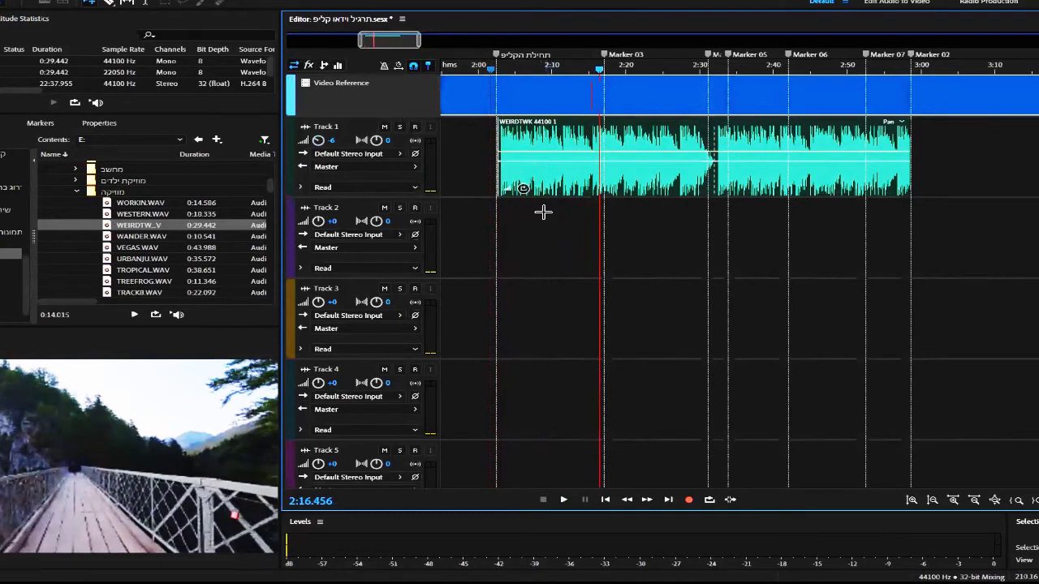
- Collapse the מוזיקה folder and browse the media files on drive E: to the contents of the אנשים3 folder
left_click(77, 194)
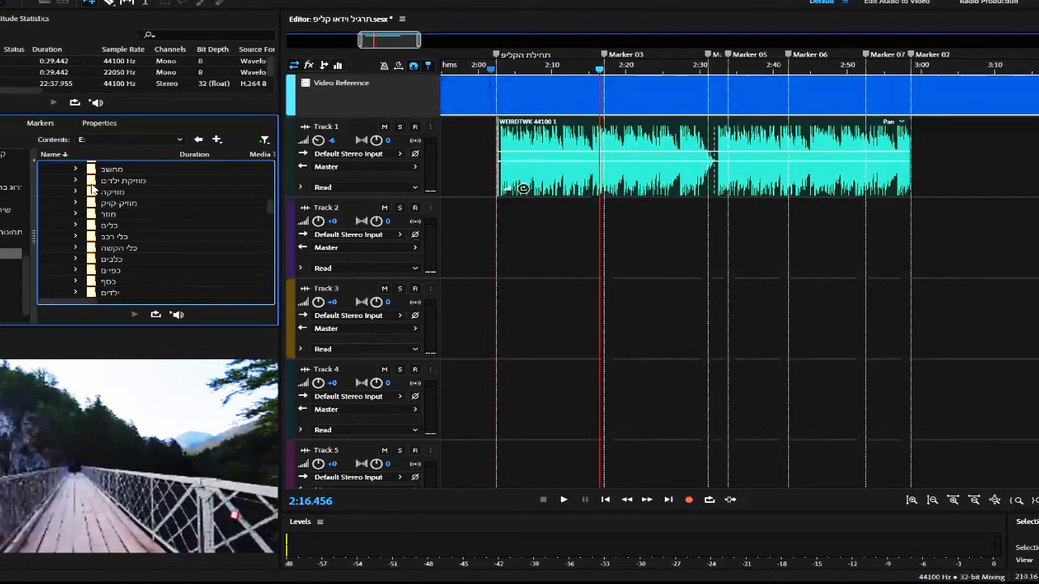
scroll(98, 220, "down", 1)
scroll(97, 219, "down", 5)
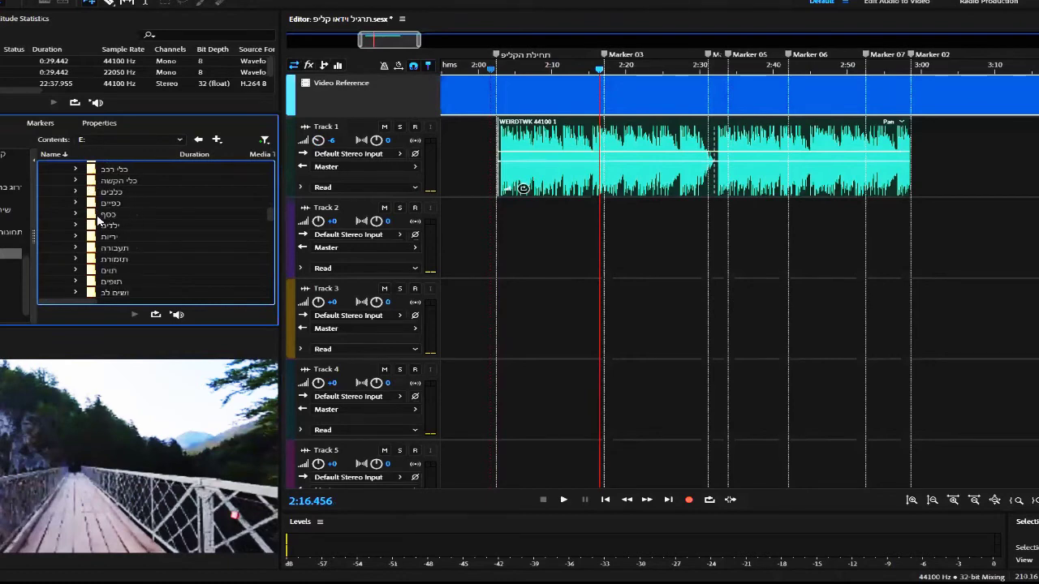
scroll(97, 219, "down", 1)
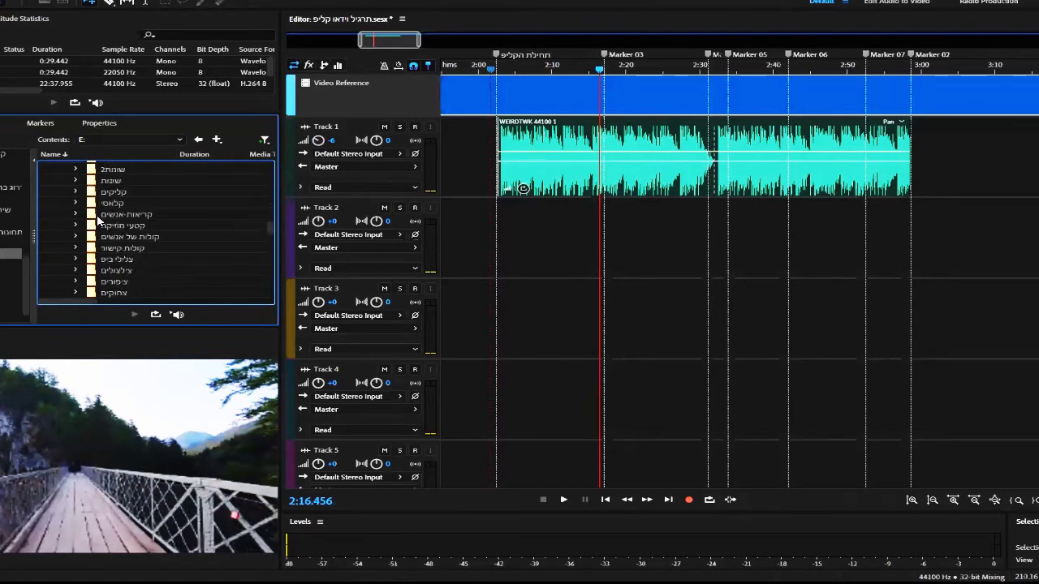
scroll(97, 219, "down", 4)
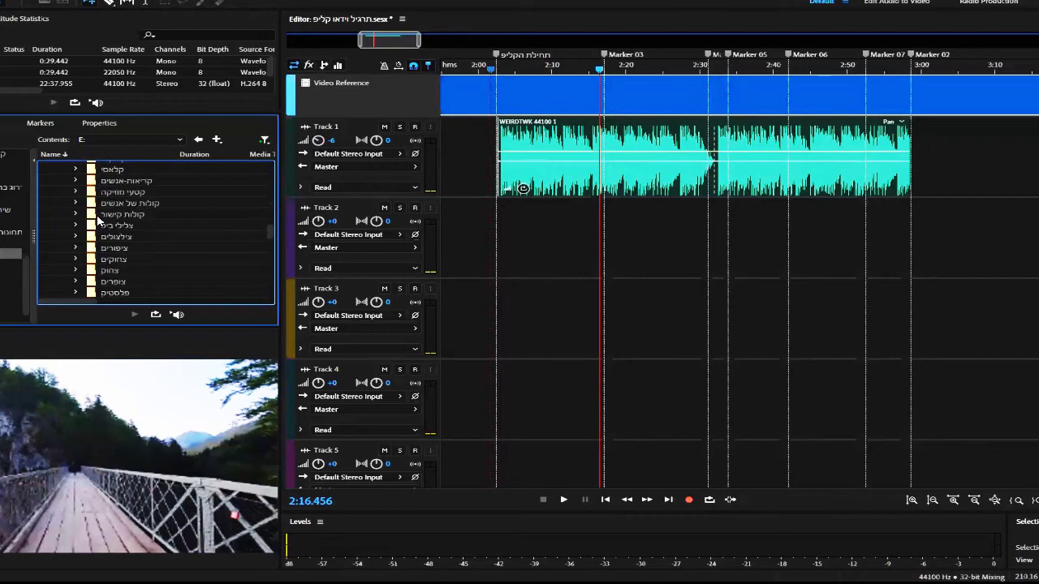
scroll(97, 219, "down", 4)
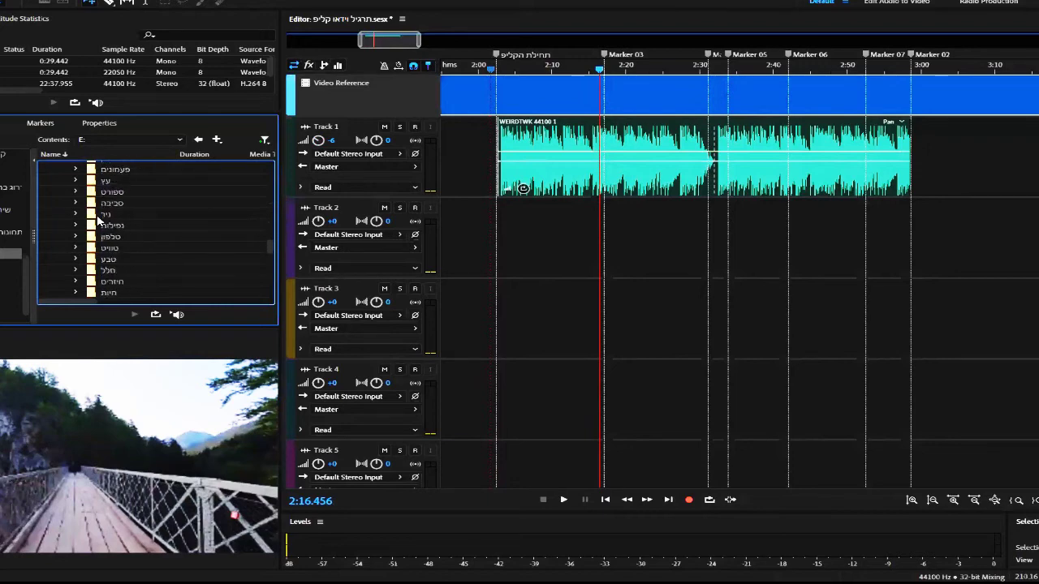
scroll(97, 220, "down", 4)
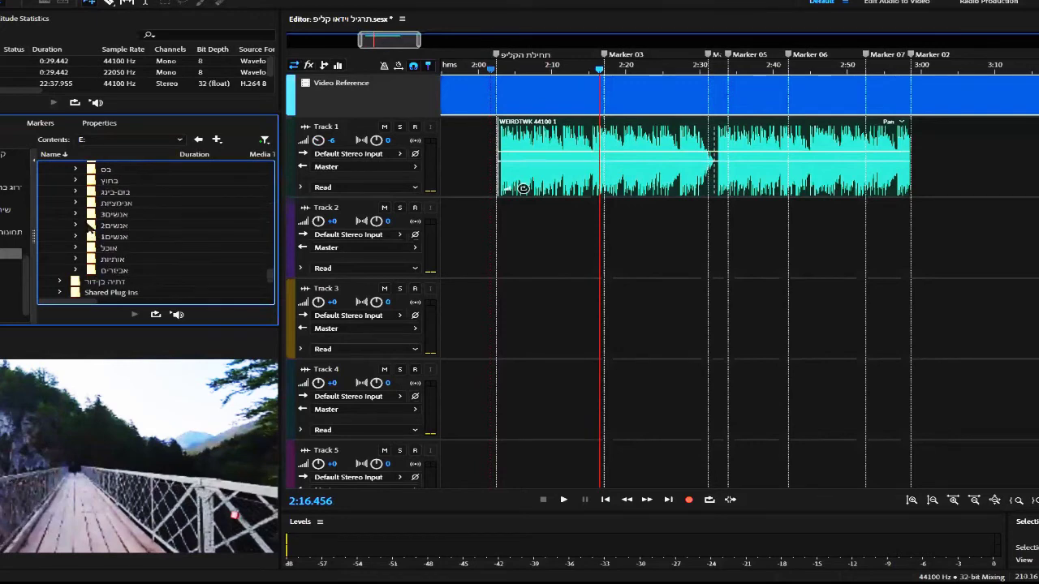
left_click(76, 215)
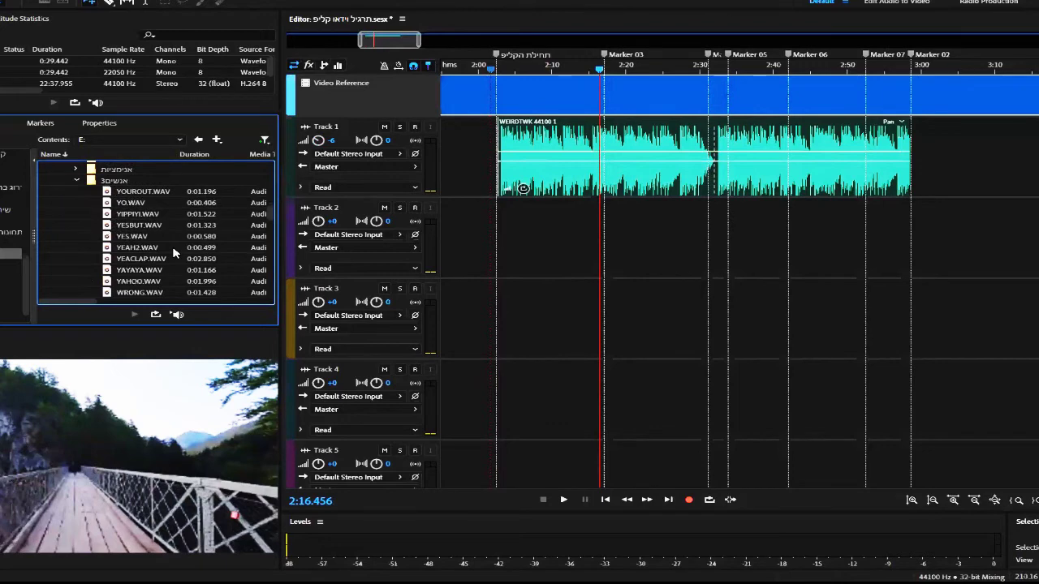
- Find the footstep sounds in the אנשים3 folder and audition the three WALKING files, ending with WALKING.WAV
scroll(173, 253, "down", 2)
scroll(173, 253, "down", 1)
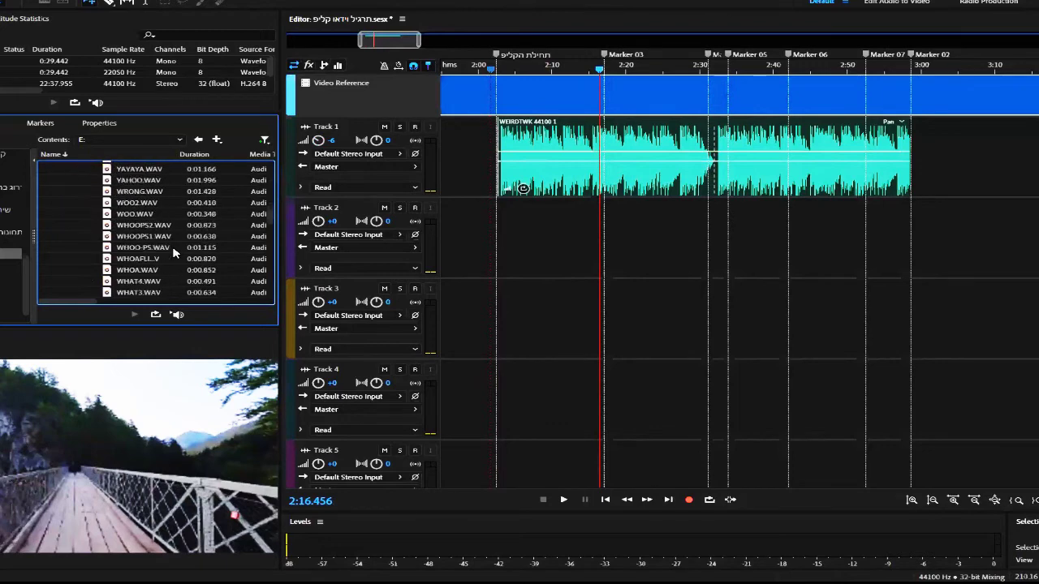
scroll(173, 253, "down", 3)
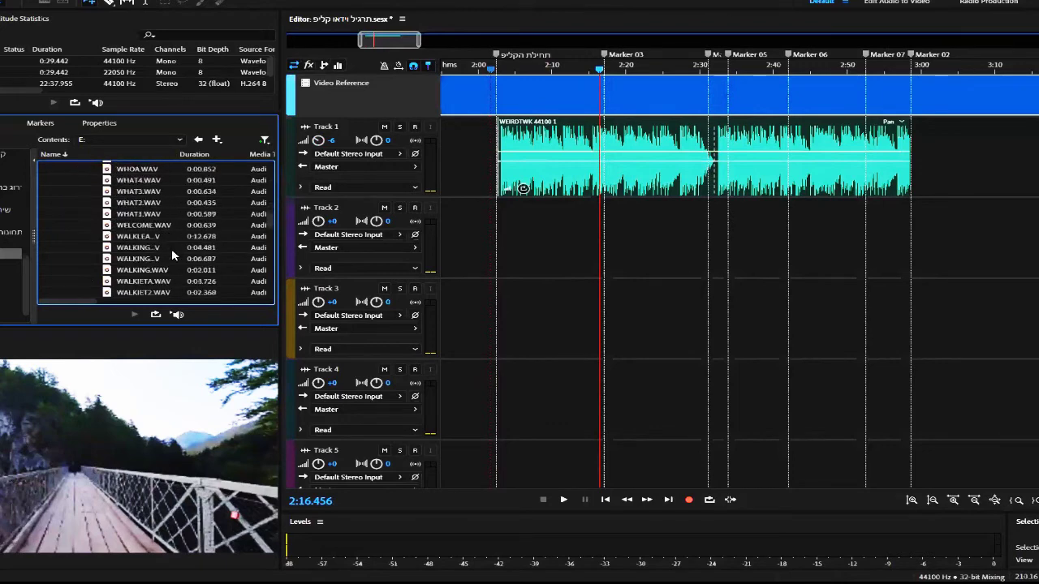
left_click(141, 248)
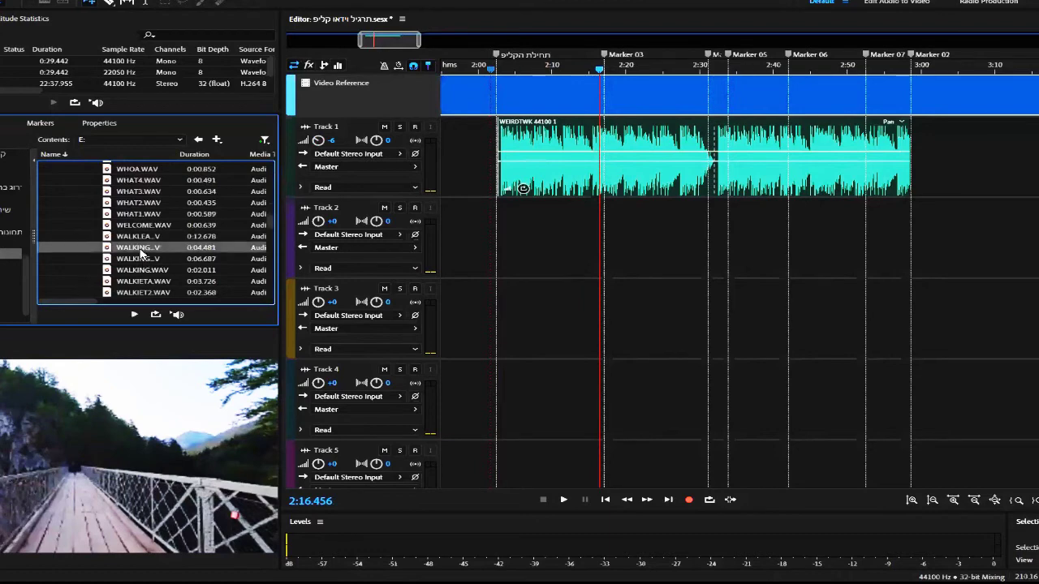
left_click(136, 314)
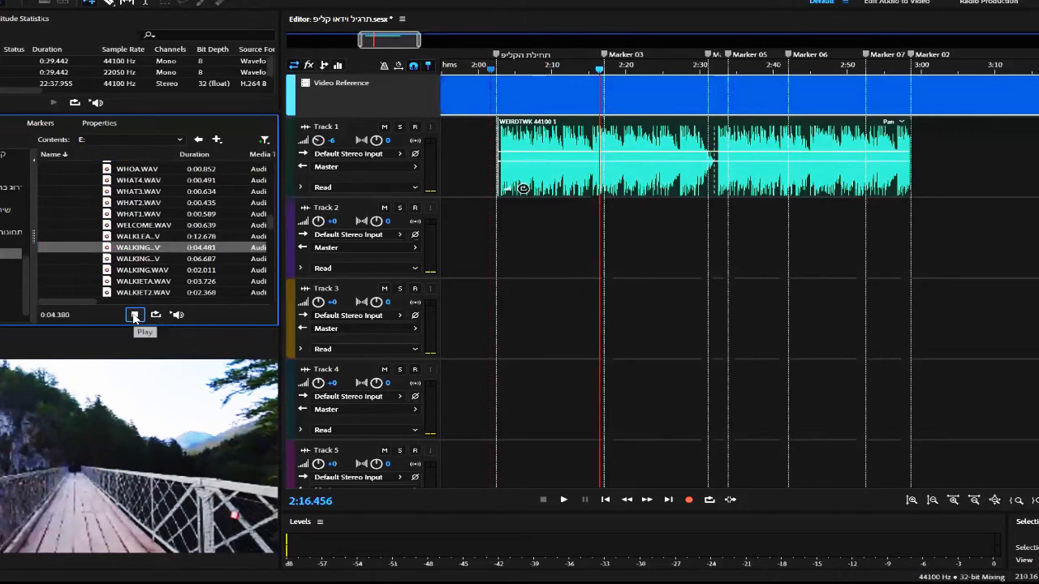
left_click(132, 260)
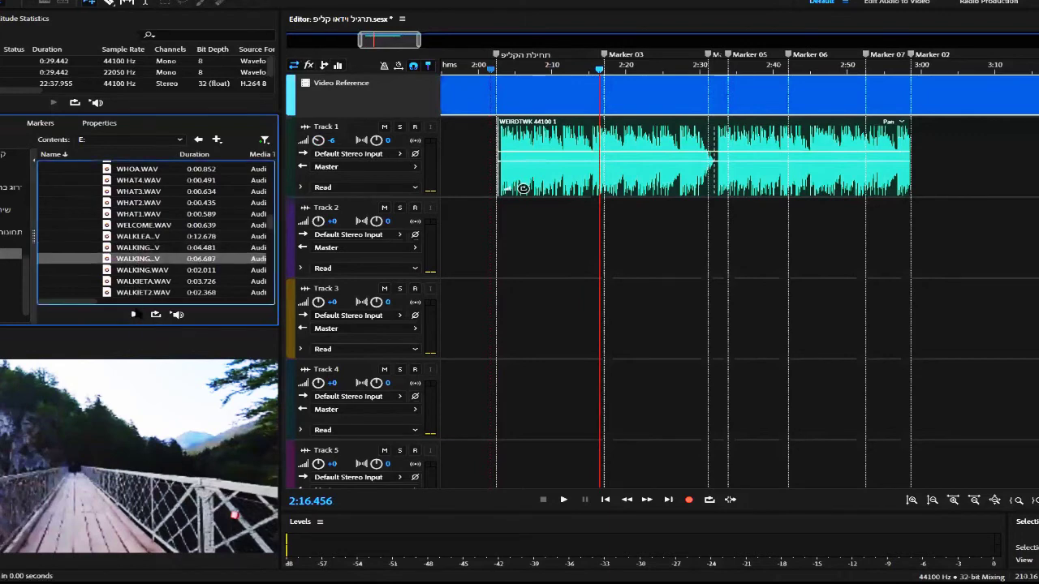
left_click(135, 315)
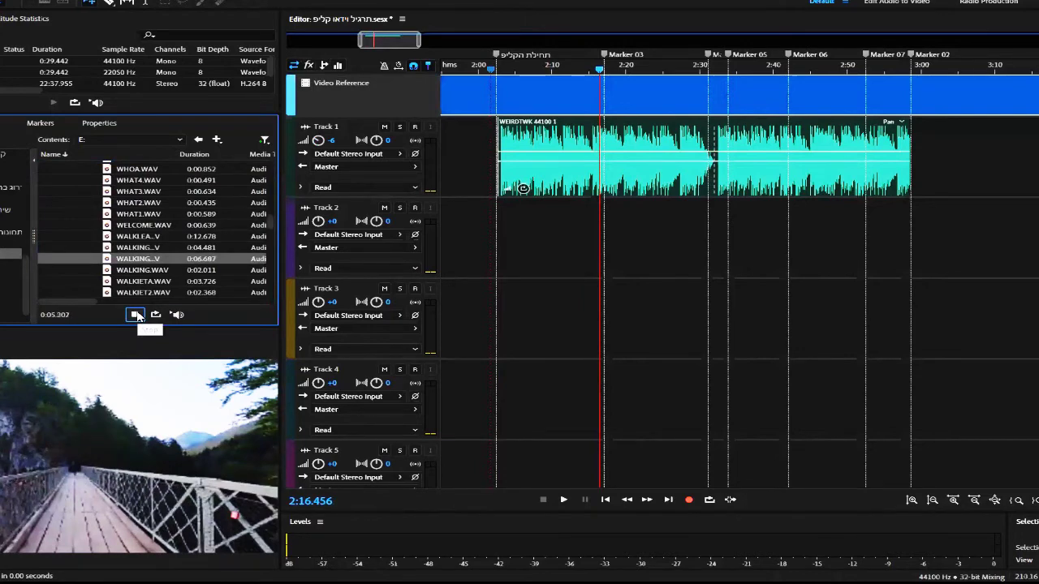
left_click(133, 270)
left_click(135, 315)
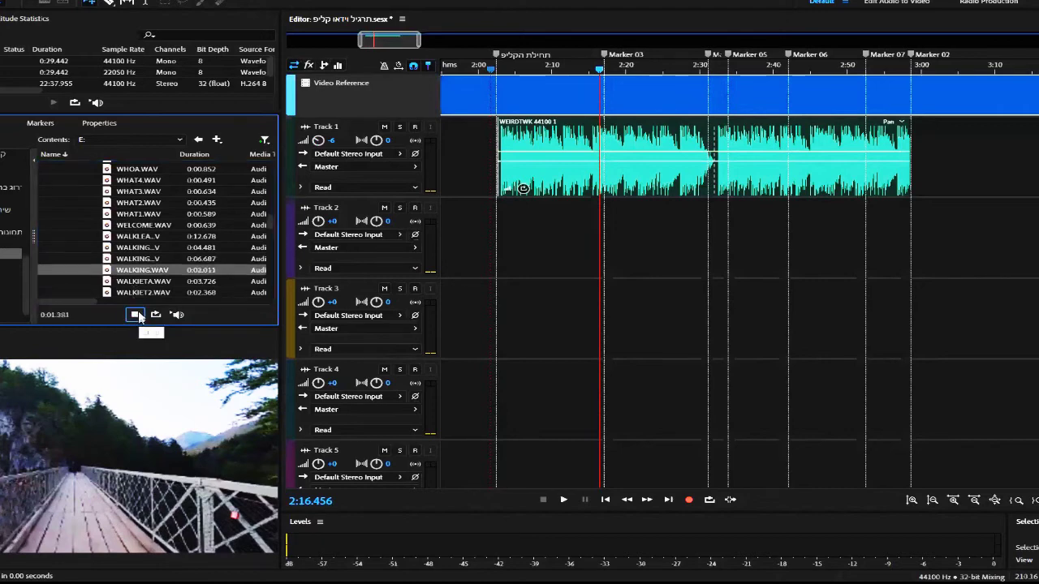
- Insert the 0:06.687 WALKING sound on Track 2 near the excerpt's start, making a copy conformed to the session's sample rate
left_click(130, 259)
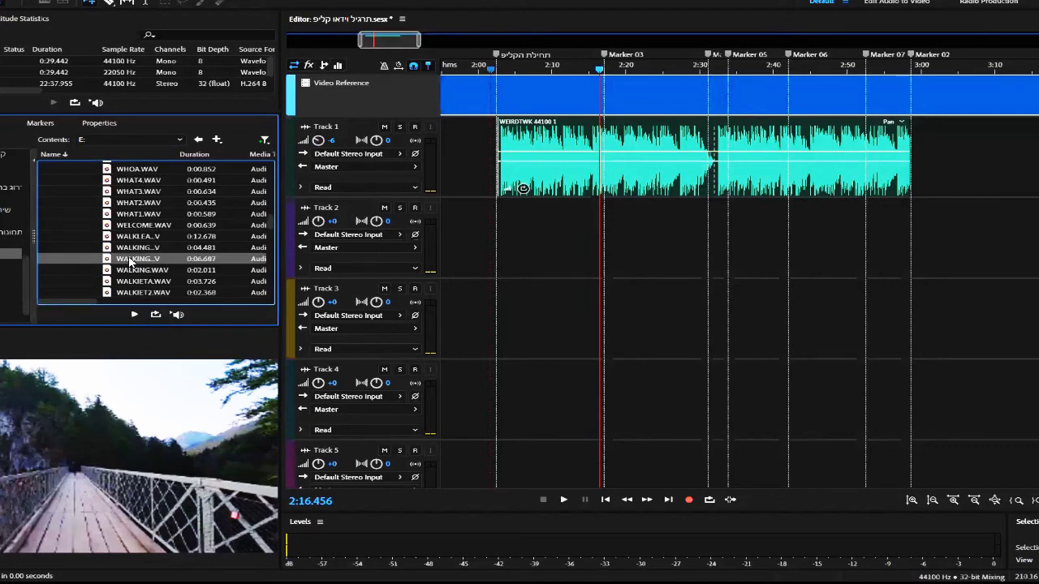
left_click_drag(129, 259, 513, 235)
left_click(601, 310)
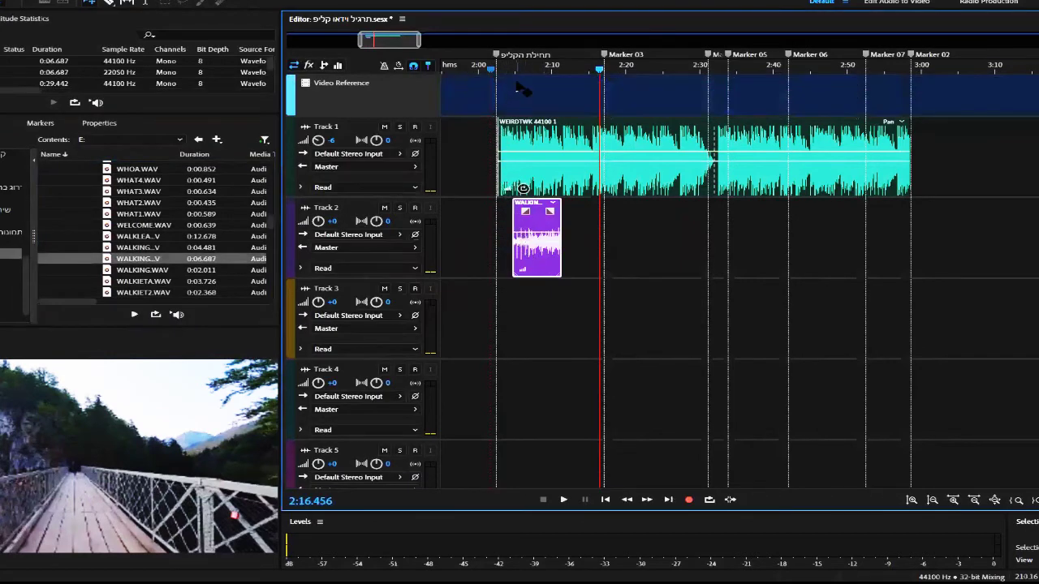
- Place the playhead at the תחילת הקליפ marker and align the start of the footsteps clip on Track 2 with it
left_click(520, 87)
left_click(509, 70)
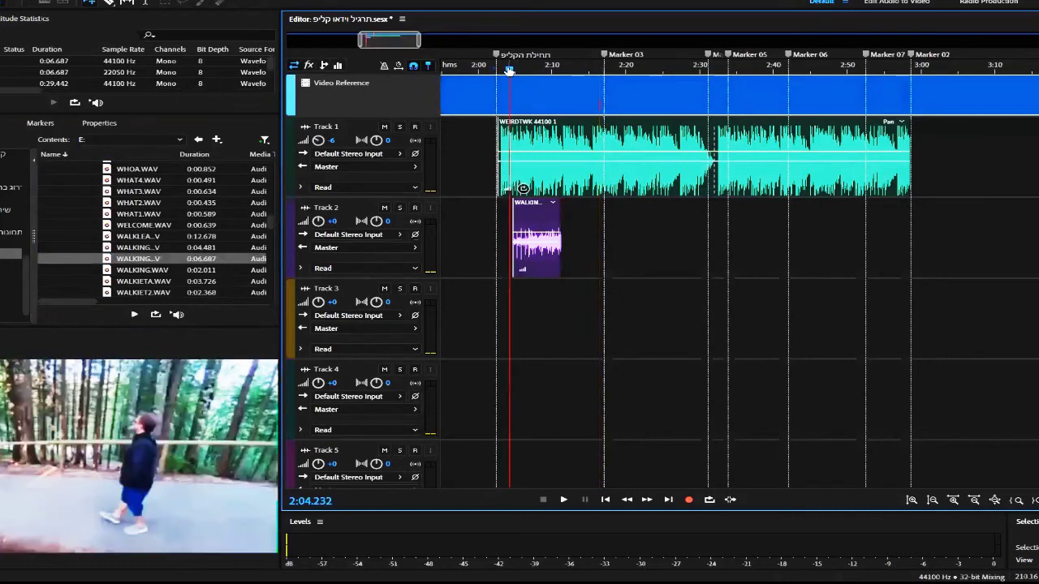
left_click(496, 71)
left_click(495, 72)
left_click_drag(540, 220, 511, 218)
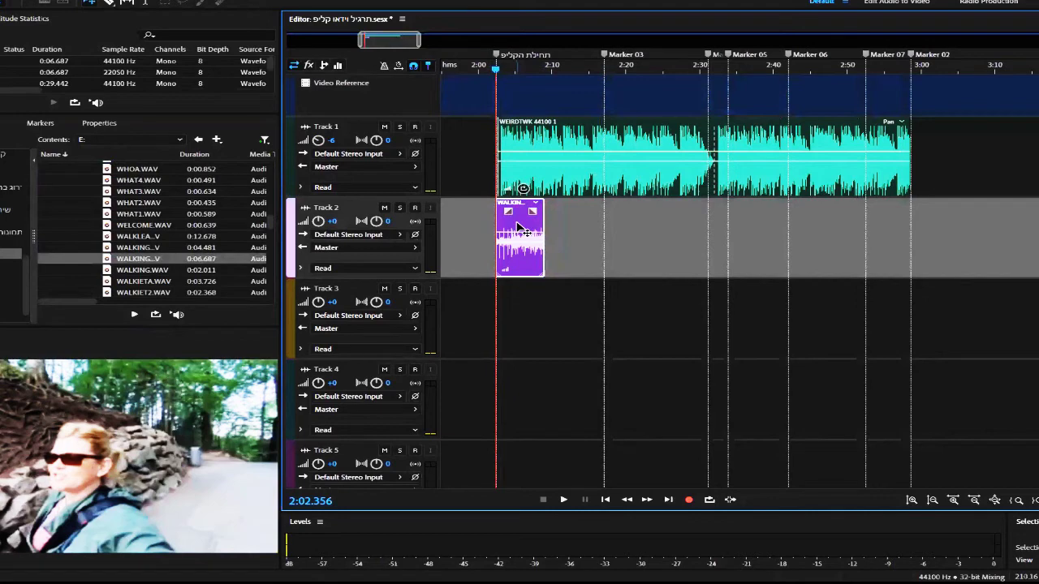
- Enable looping for the footsteps clip on Track 2, play on to the scene change, and extend the clip's end to Marker 03
right_click(516, 224)
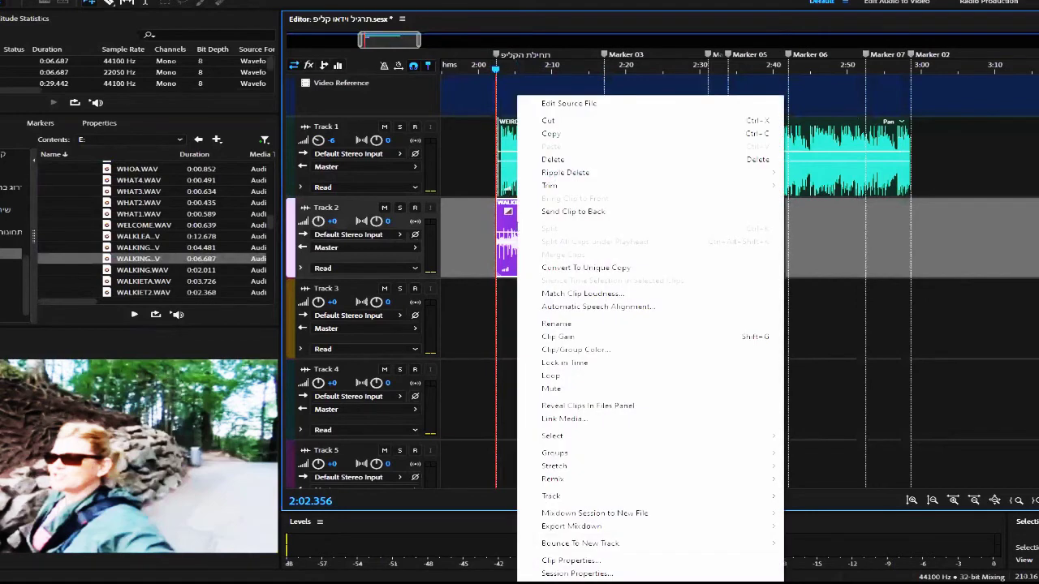
left_click(550, 375)
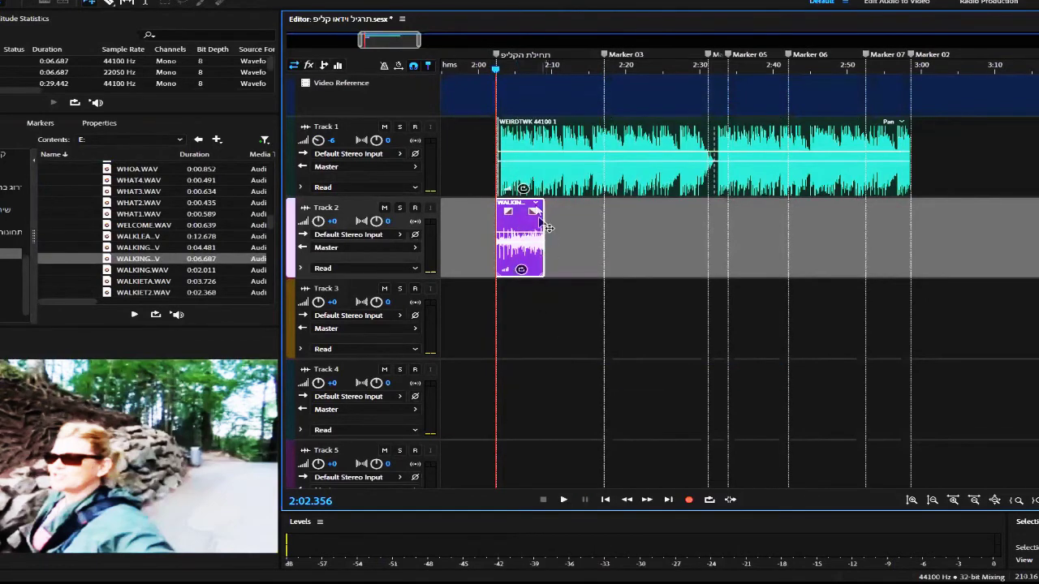
left_click(551, 89)
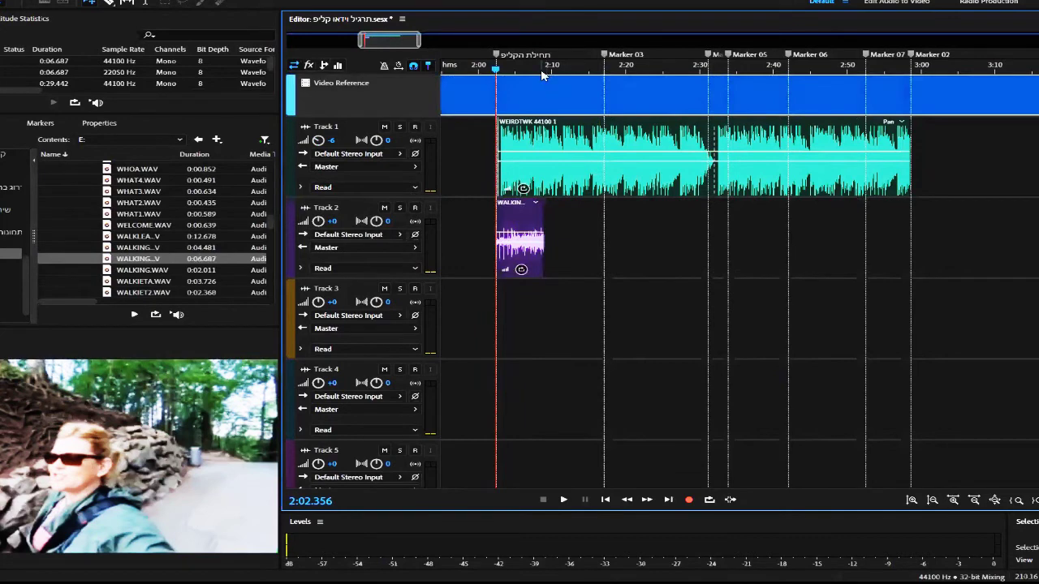
left_click(541, 66)
key("space")
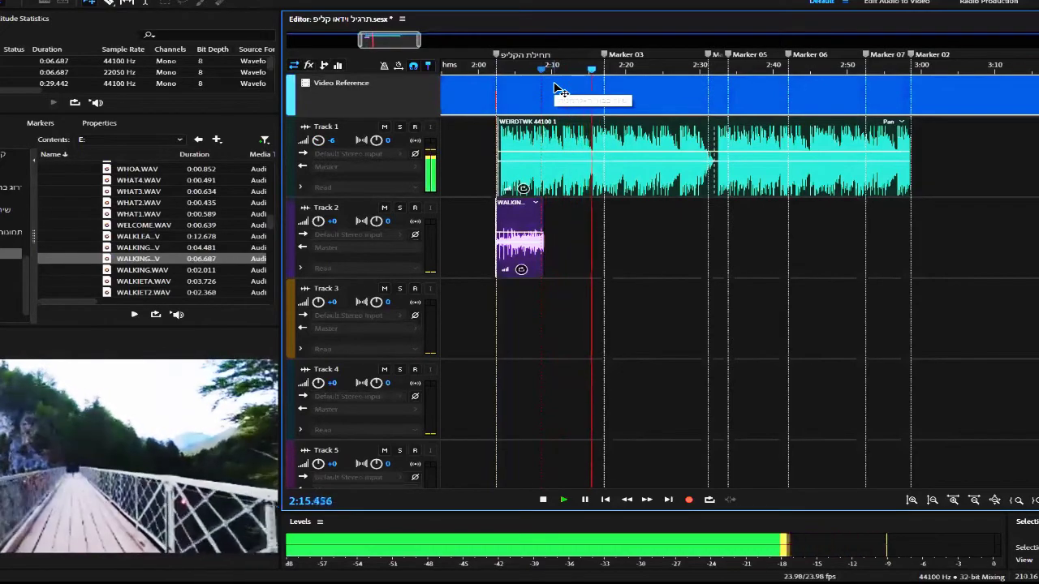
left_click(584, 500)
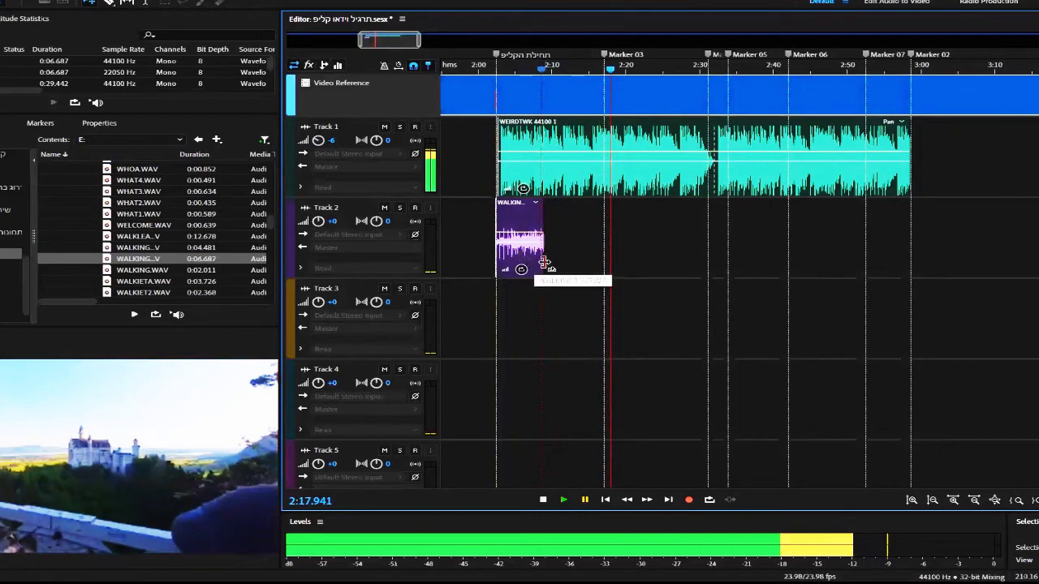
left_click_drag(544, 264, 603, 271)
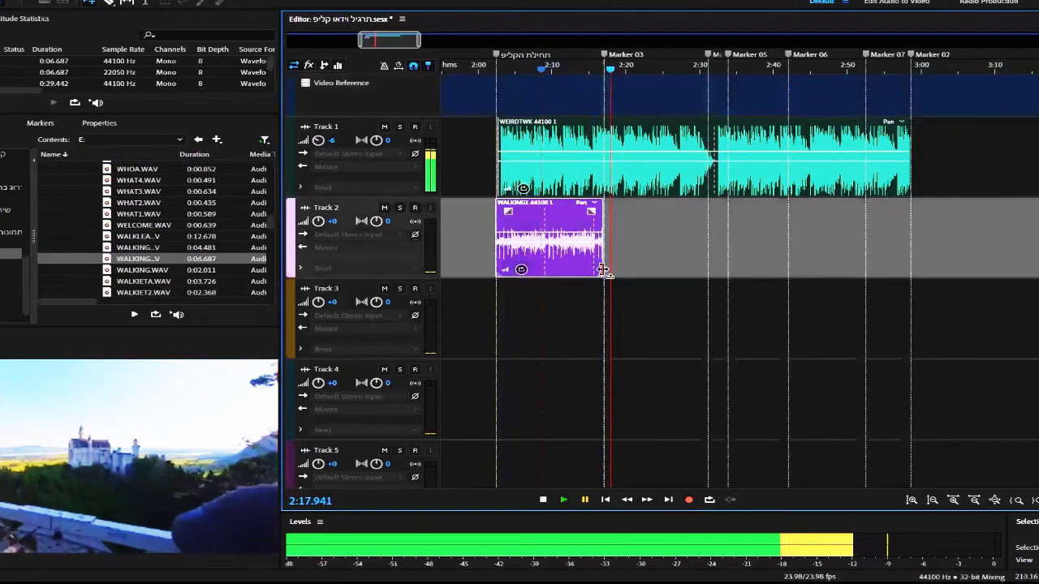
- Play the excerpt with music and footsteps from the תחילת הקליפ marker to just past Marker 03
left_click(504, 105)
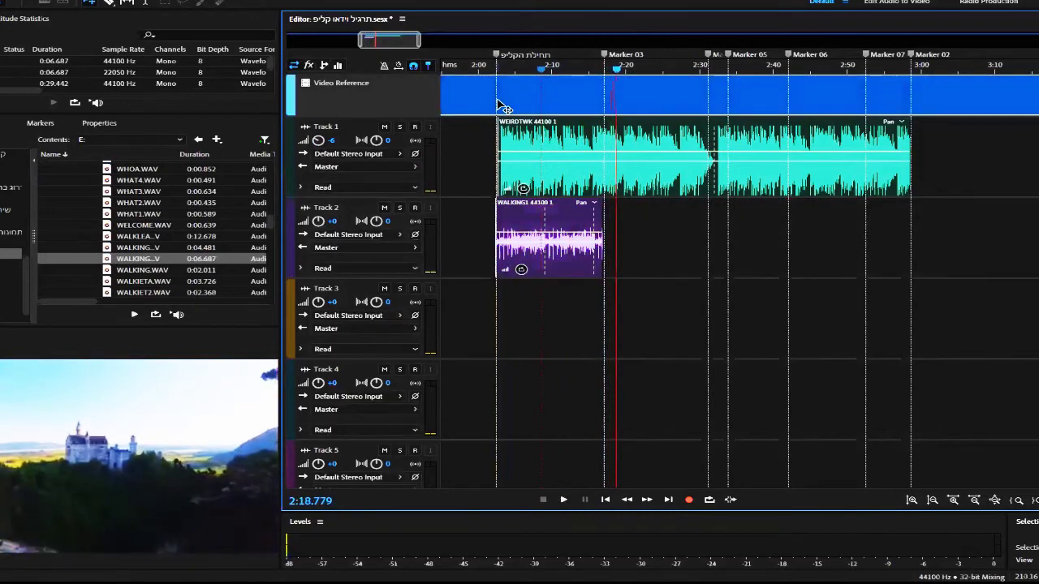
key("space")
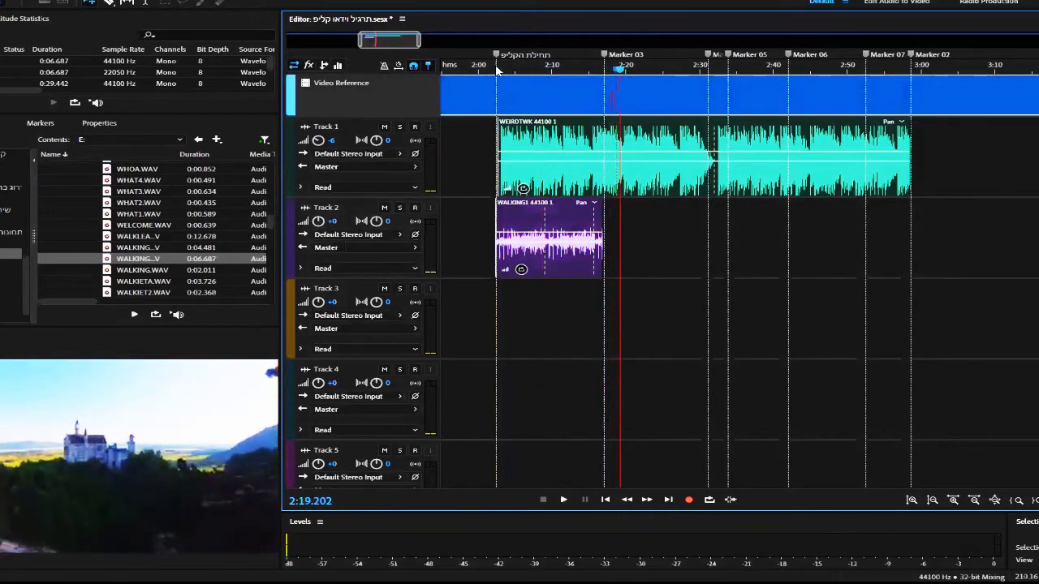
left_click(498, 72)
key("space")
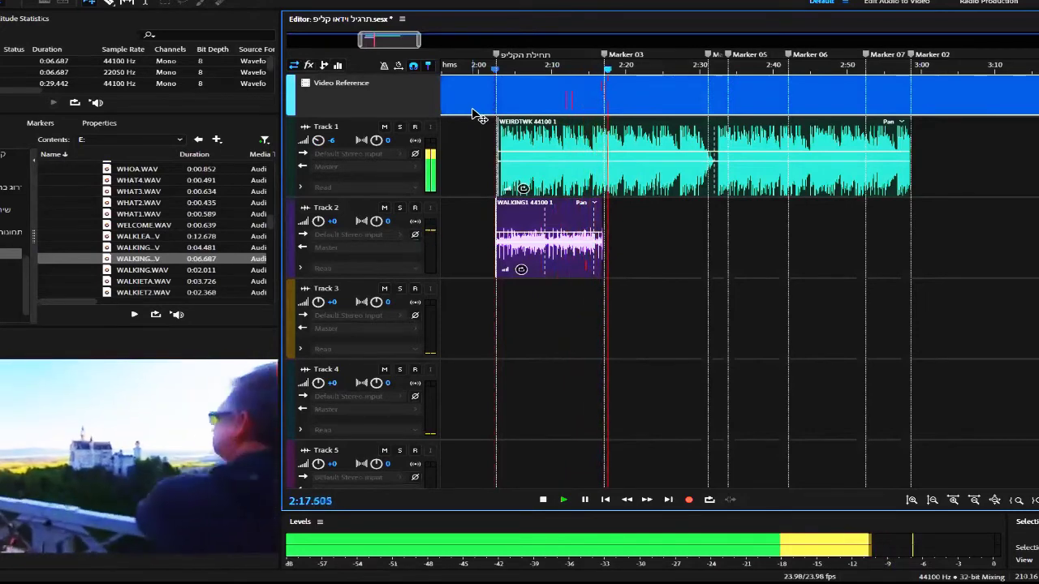
key("space")
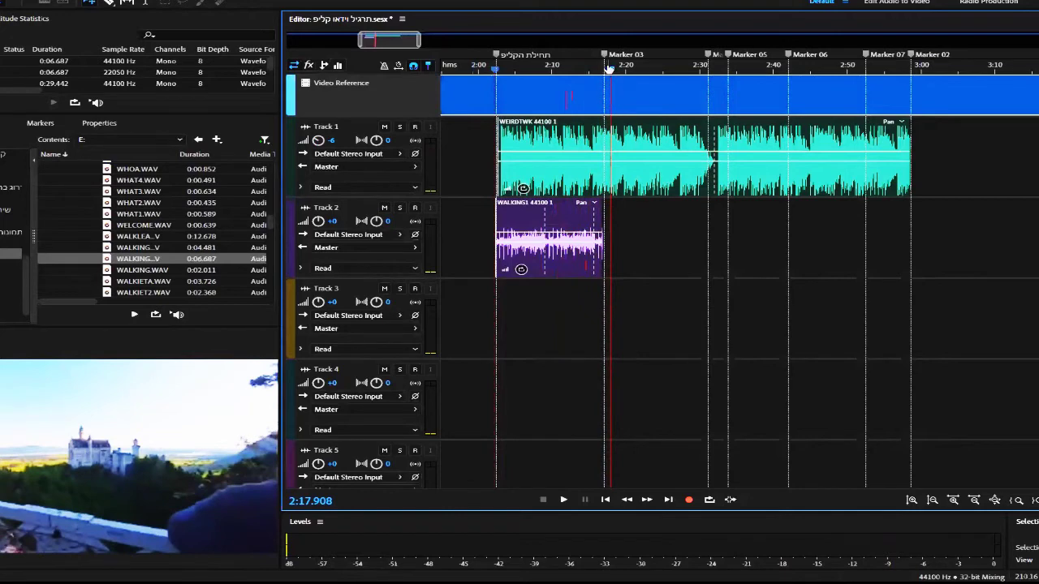
- Move the playhead back to Marker 03, collapse the אנשים3 folder and browse the media files to the צופרים folder
left_click_drag(605, 70, 603, 69)
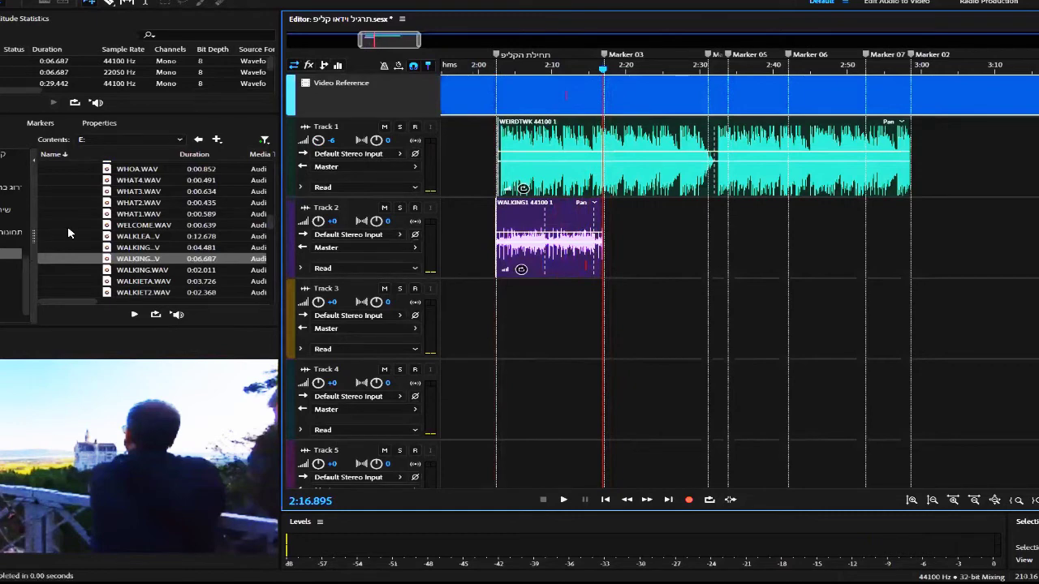
scroll(68, 233, "up", 10)
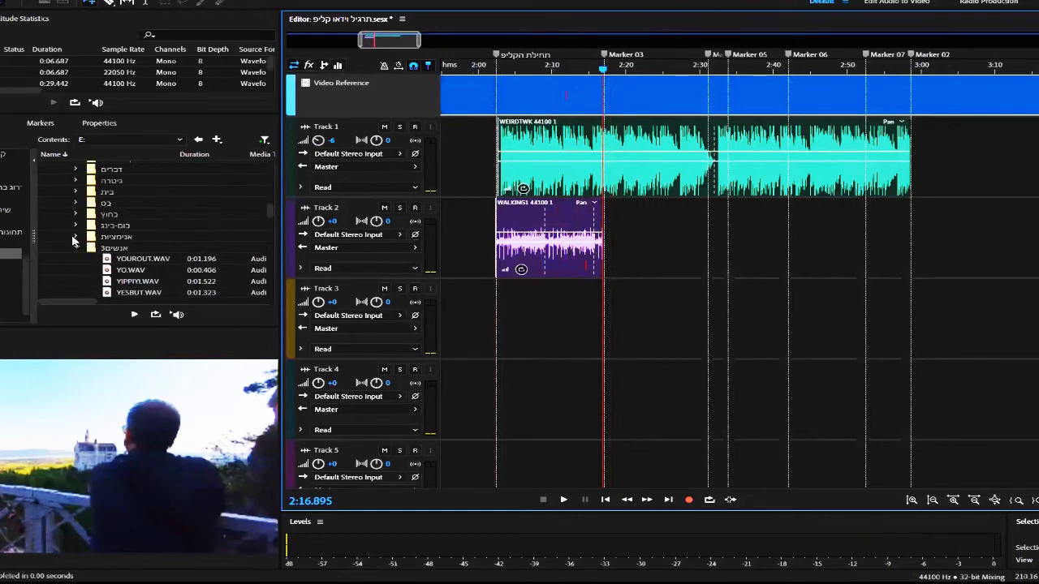
left_click(77, 249)
left_click(77, 249)
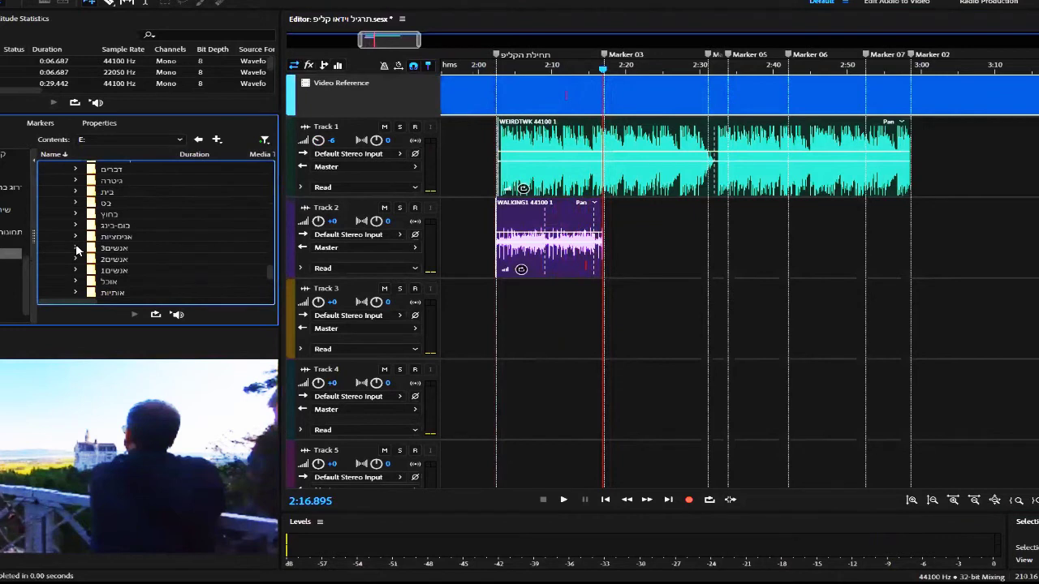
scroll(78, 249, "down", 1)
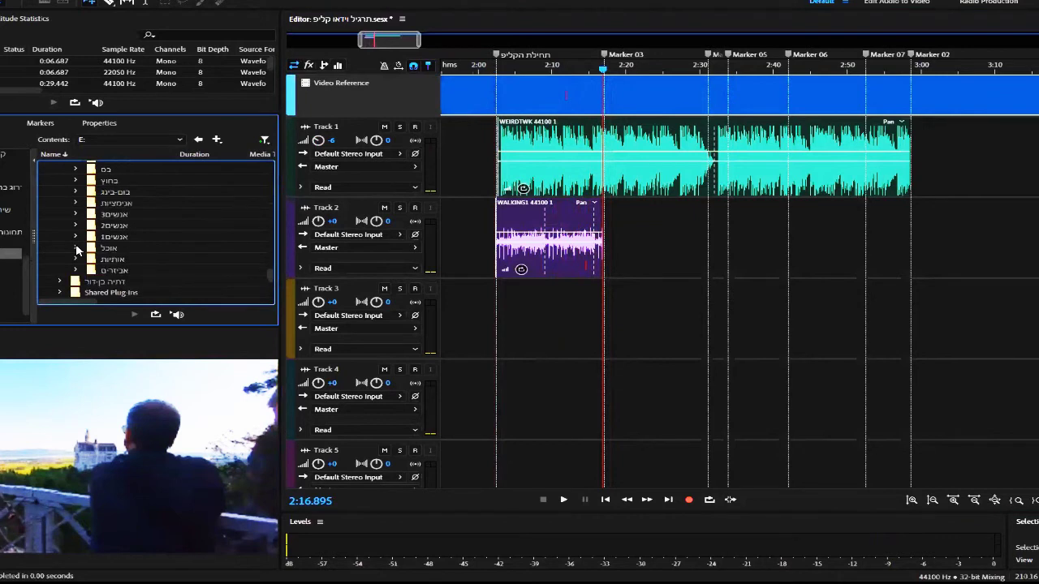
scroll(75, 250, "up", 5)
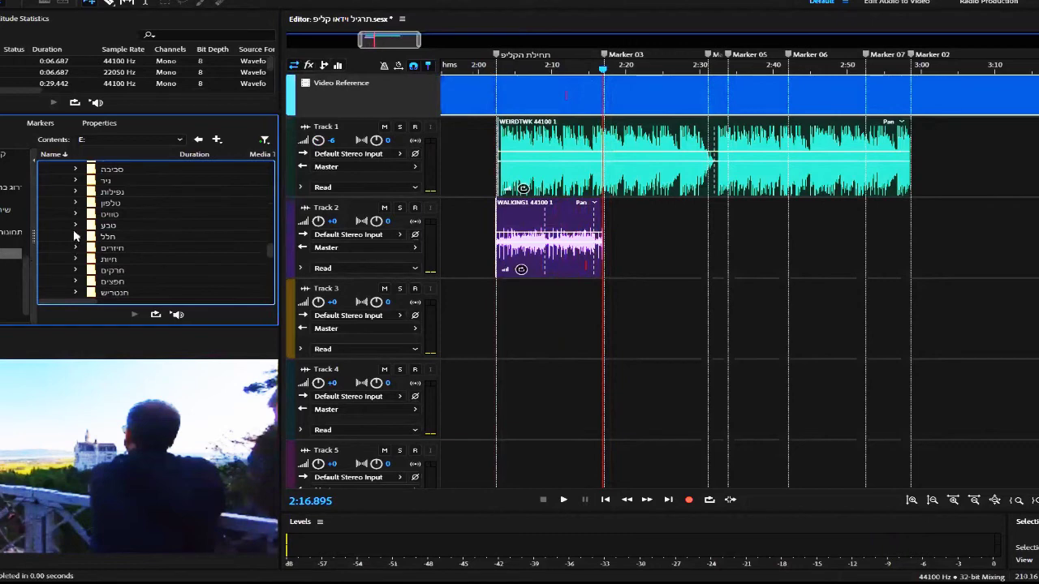
scroll(74, 229, "up", 2)
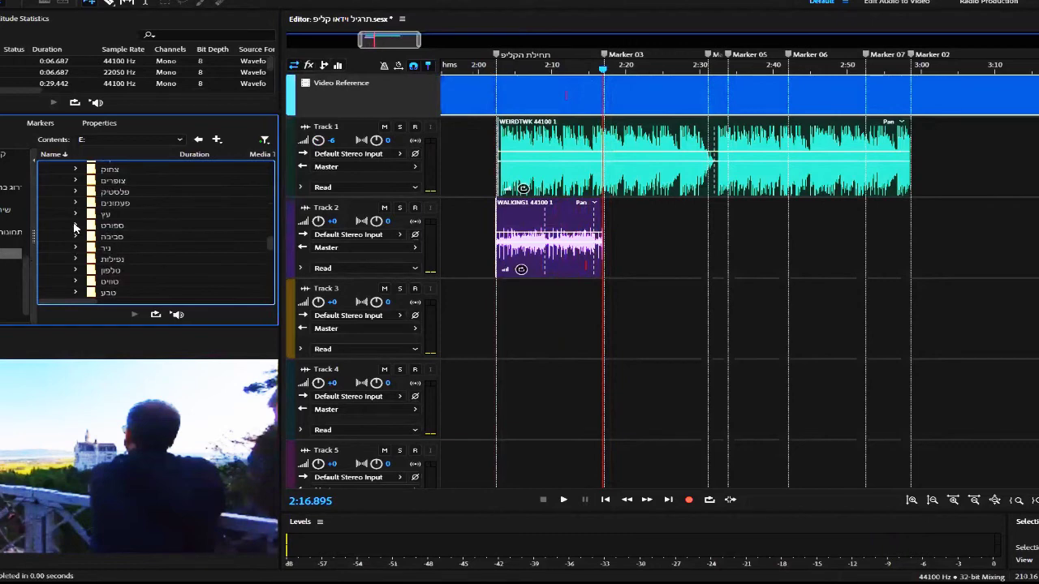
left_click(75, 181)
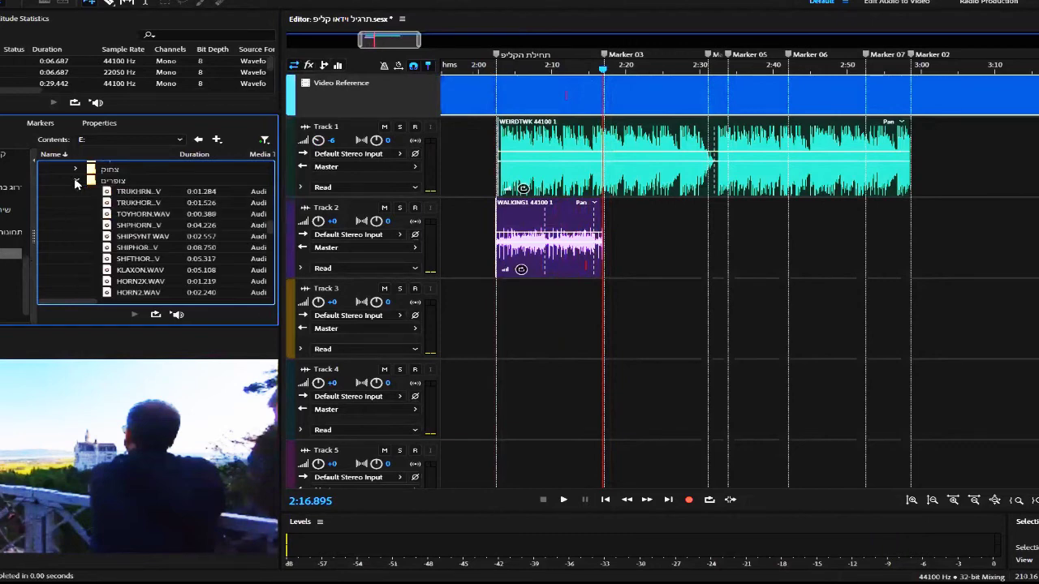
- Preview WREN1.WAV from the ציפורים folder and place it on Track 3 at about 2:04, conformed to the session's sample rate
left_click(143, 227)
scroll(137, 294, "up", 5)
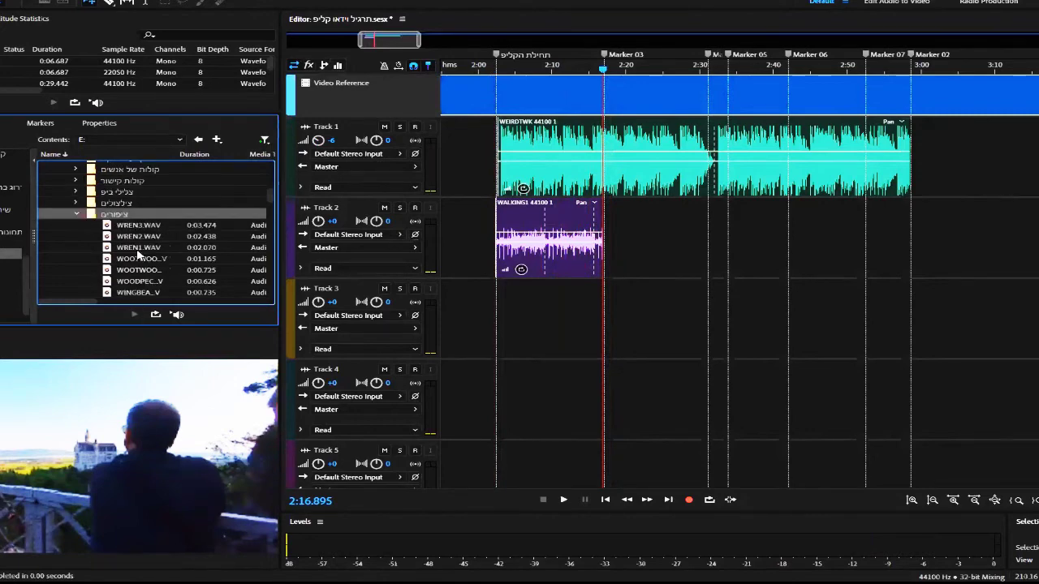
left_click(143, 248)
left_click(134, 315)
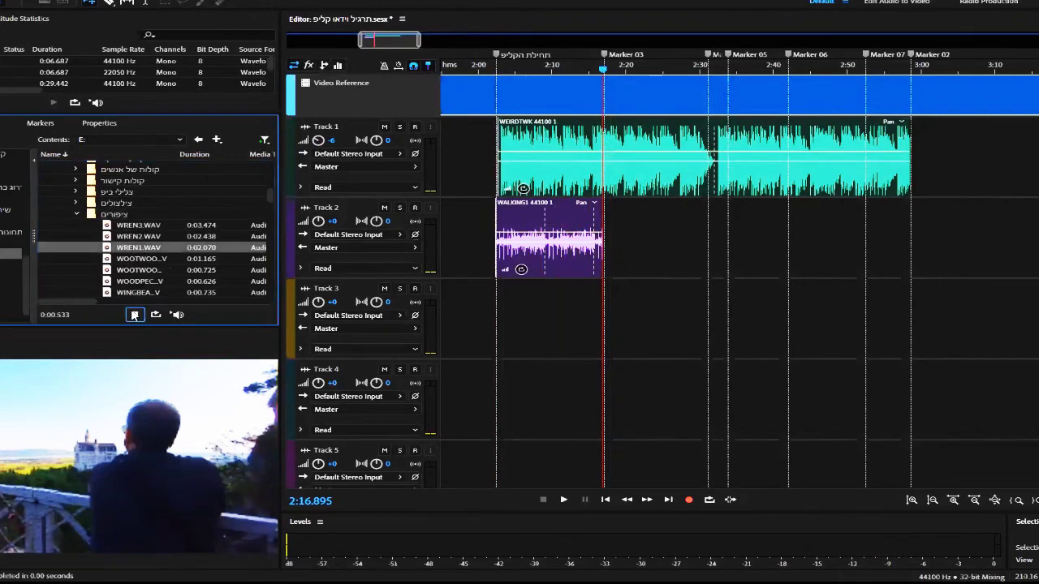
left_click(140, 248)
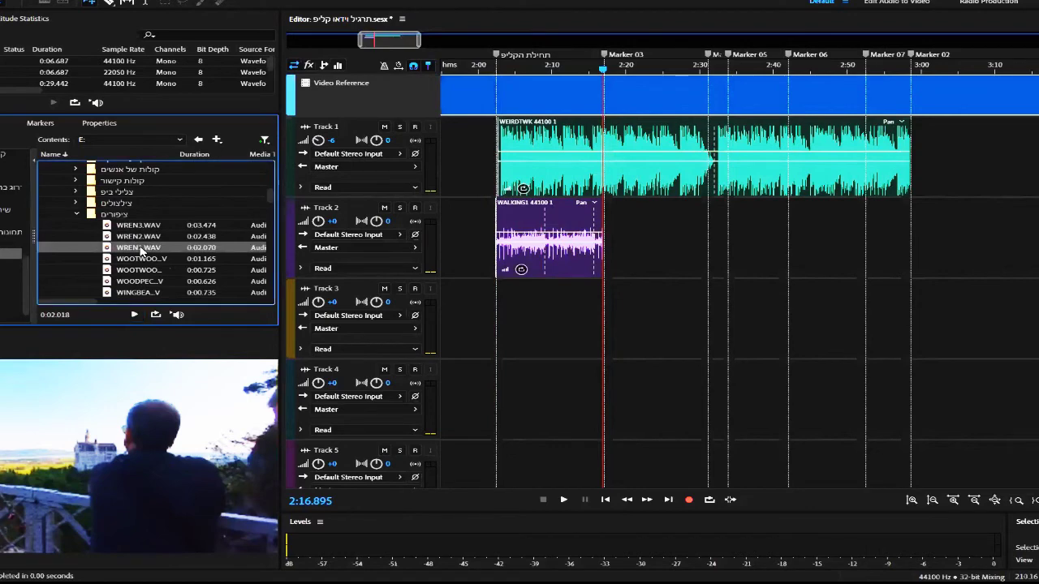
left_click_drag(141, 252, 598, 312)
left_click(598, 307)
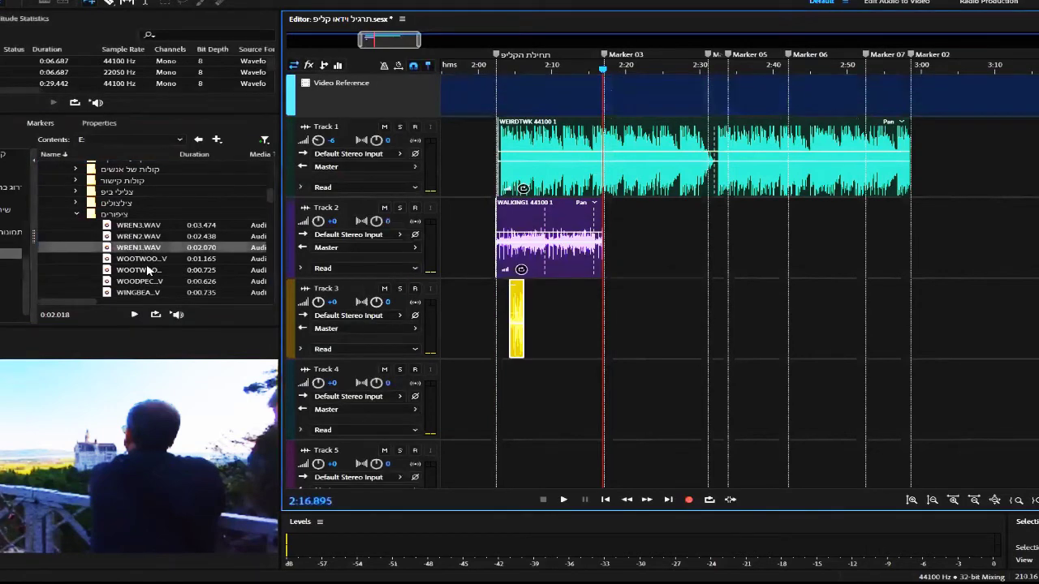
- Preview more bird sounds from the ציפורים folder and place WHOTWOO.WAV on Track 4 at about 2:08, accepting the sample-rate-conformed copy
left_click(136, 314)
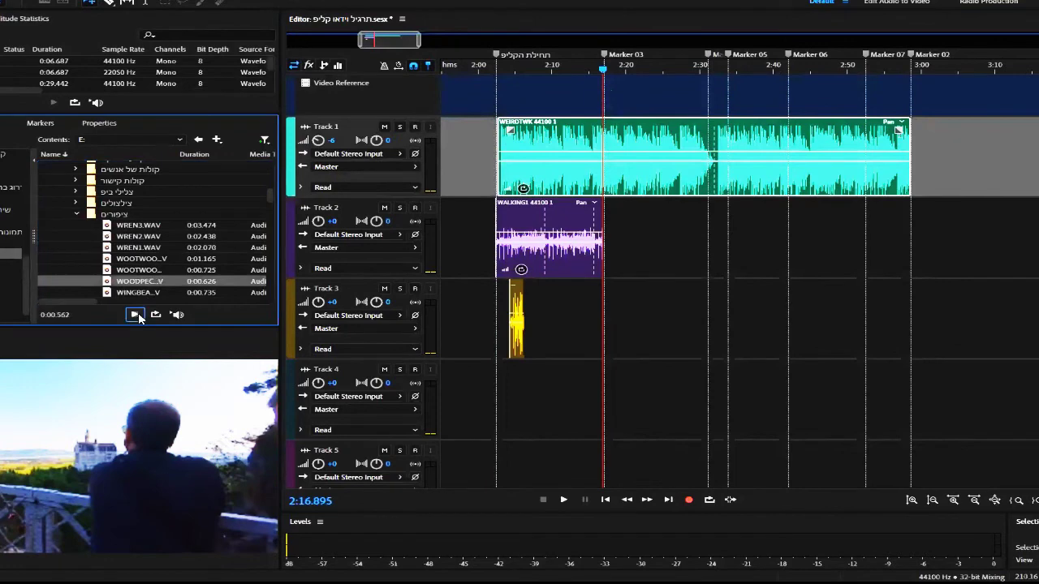
left_click(129, 293)
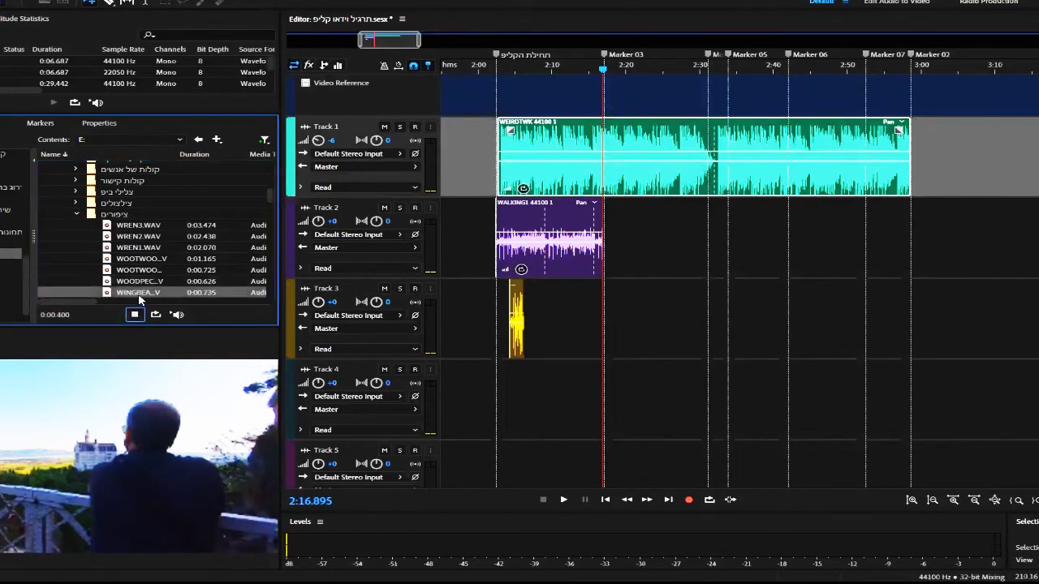
scroll(138, 298, "down", 3)
left_click(138, 204)
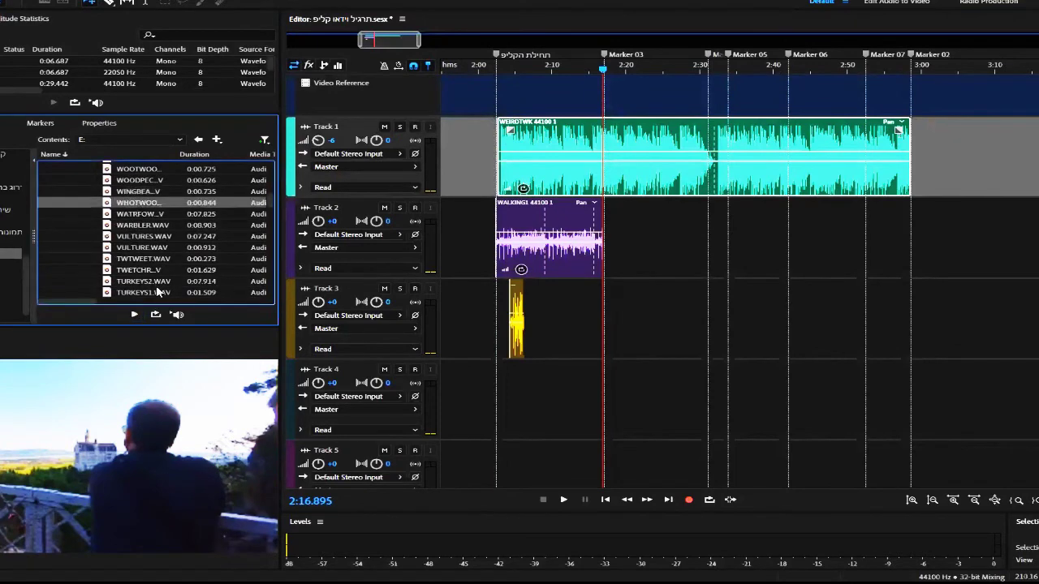
left_click(133, 315)
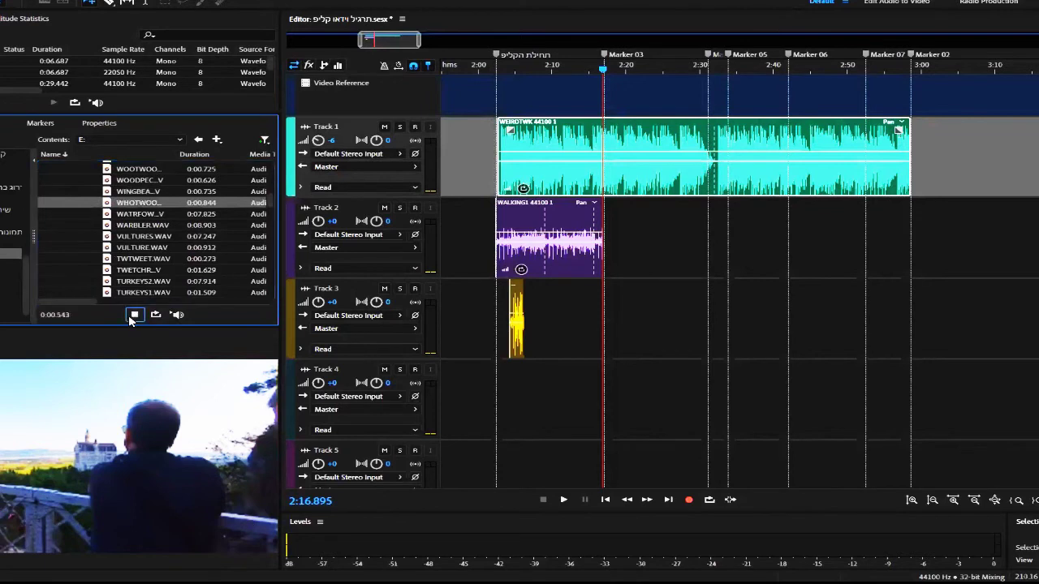
left_click(132, 203)
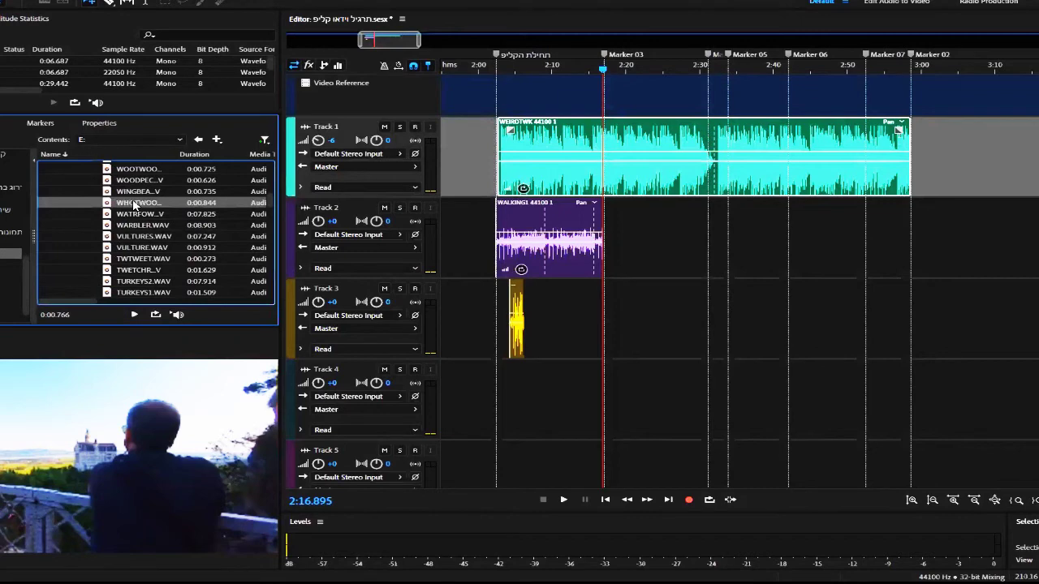
left_click_drag(133, 205, 618, 309)
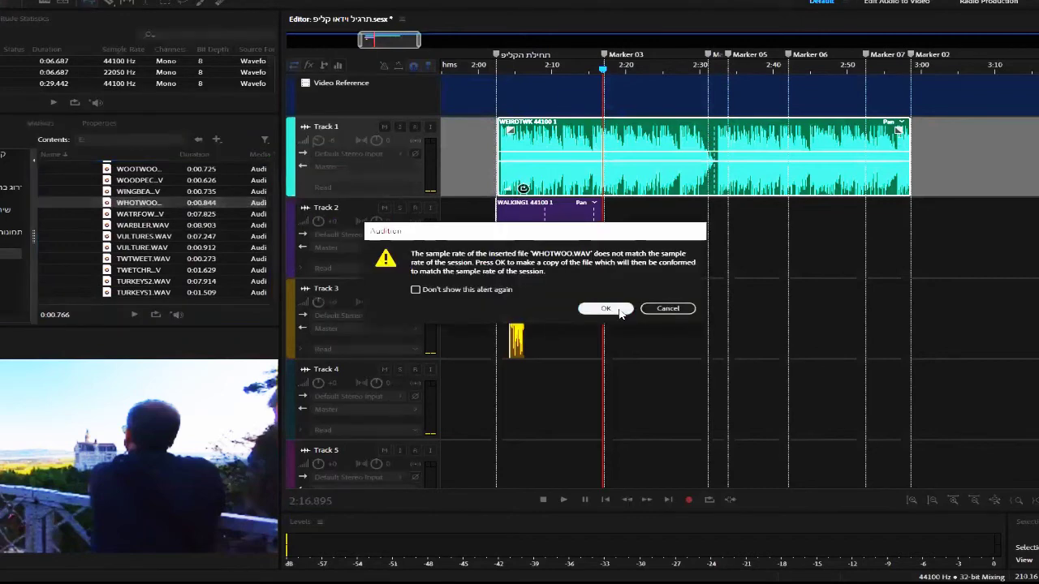
left_click(620, 310)
- Preview the WATRFOWL bird sound and place it on Track 5 at about 2:04, conformed to the session's sample rate
left_click(147, 214)
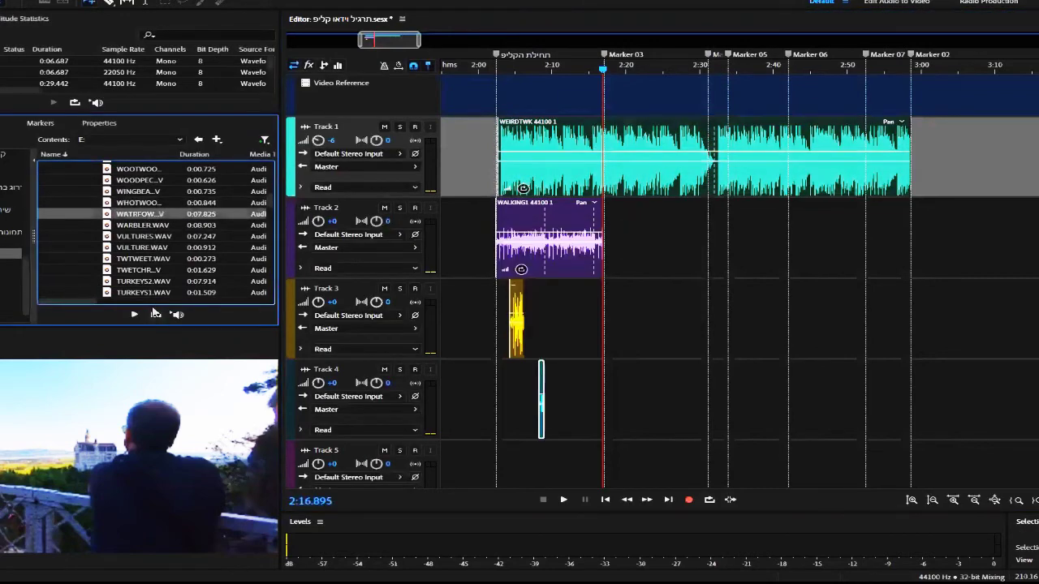
left_click(134, 315)
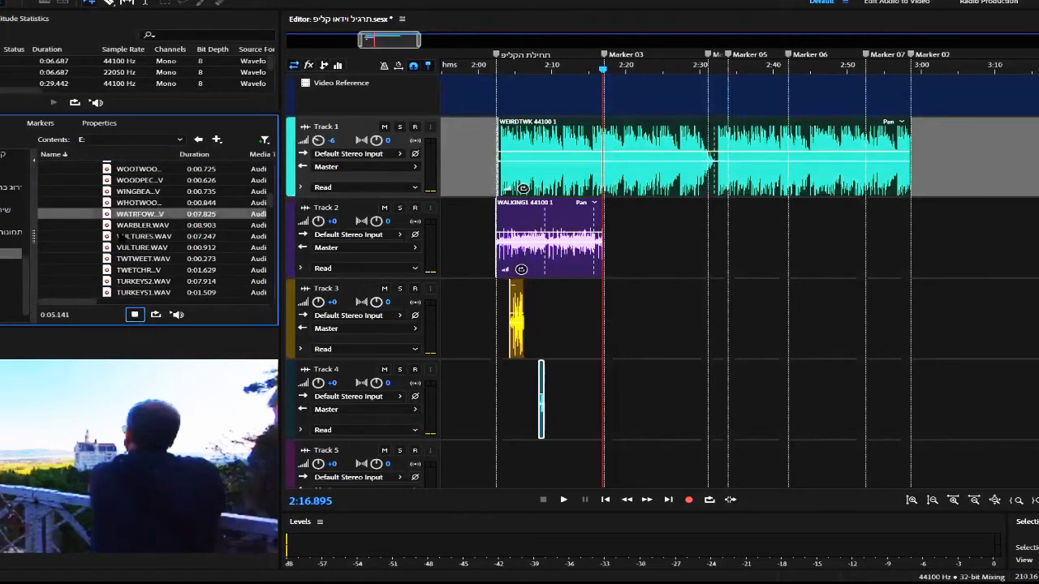
left_click(146, 215)
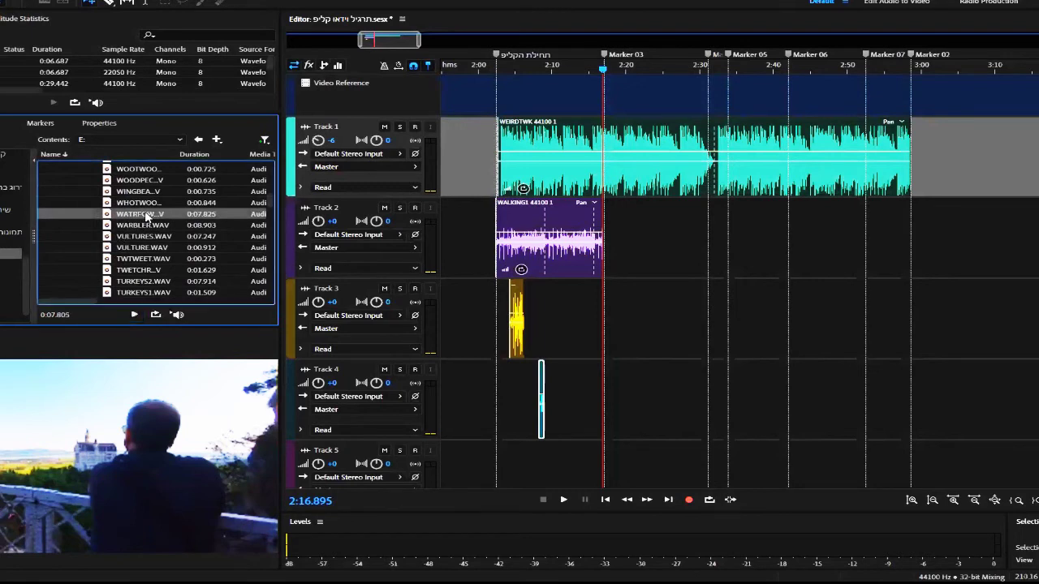
left_click_drag(146, 215, 513, 463)
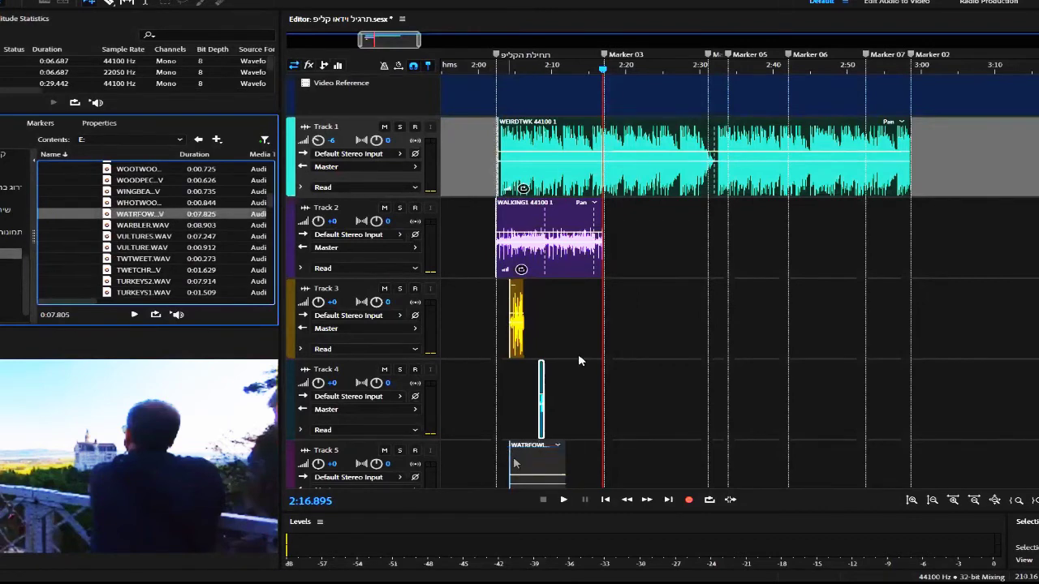
left_click(599, 309)
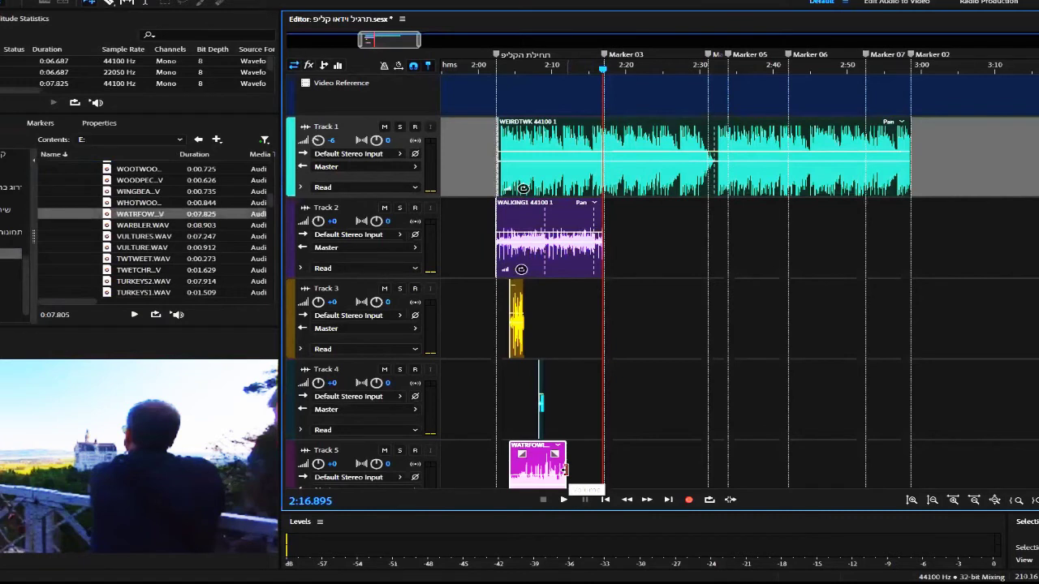
- Loop the WATRFOWL clip on Track 5 out to about 2:30 and set the track's volume to -4.8 dB
left_click_drag(558, 478, 539, 467)
left_click(531, 466)
right_click(540, 467)
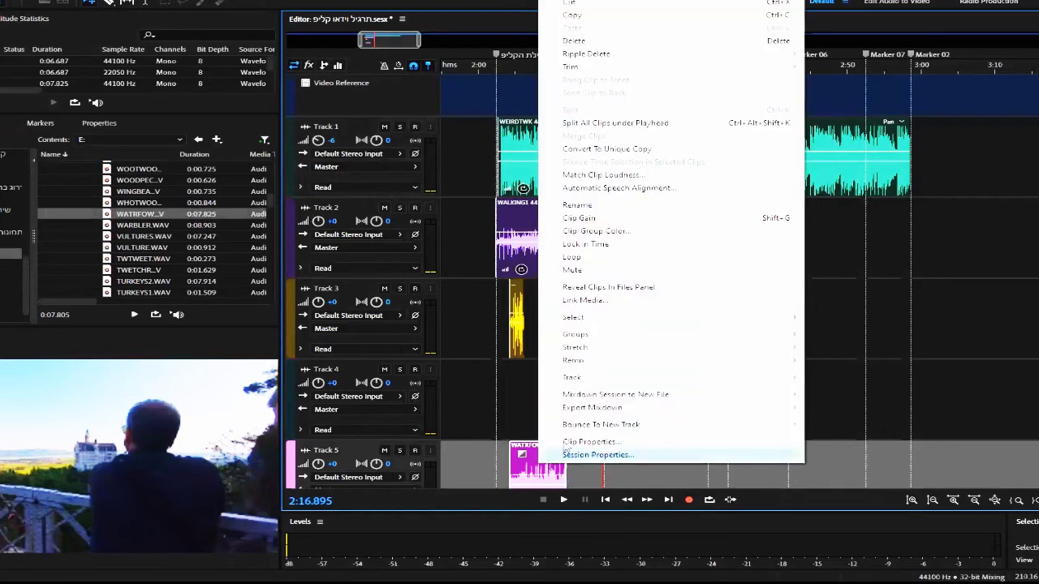
left_click(591, 257)
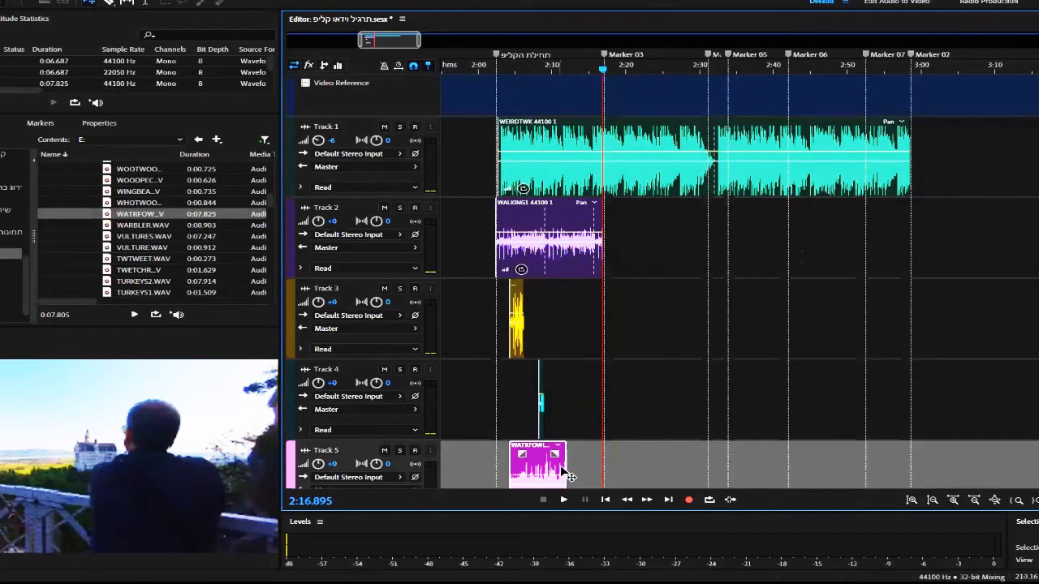
left_click_drag(567, 468, 699, 462)
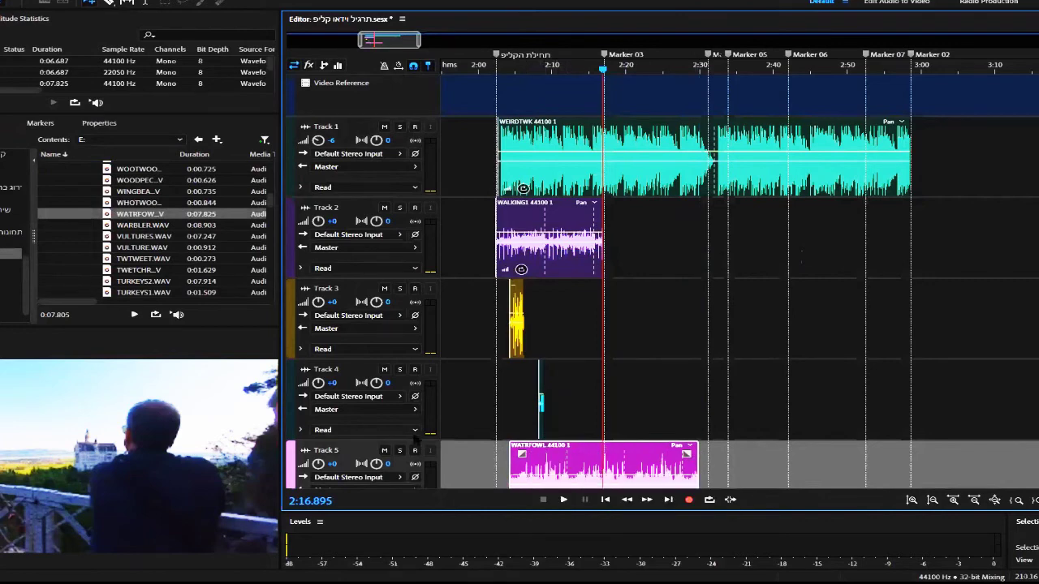
left_click_drag(312, 464, 313, 474)
- Paste copies of the short WHOTWOO clip along Track 4 at about 2:03, 2:05, 2:06, 2:12 and 2:14
left_click(541, 380)
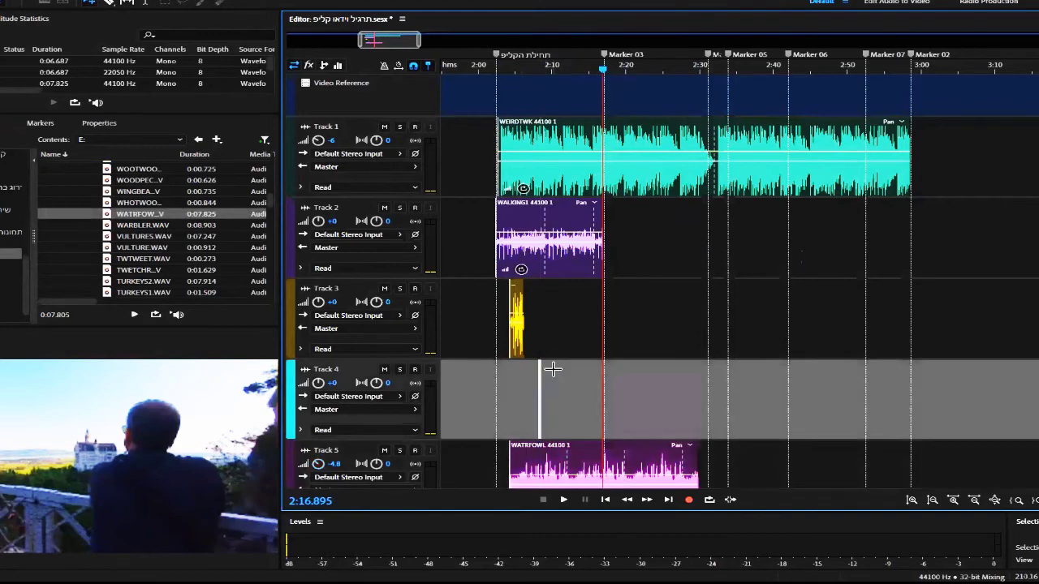
left_click_drag(559, 61, 564, 62)
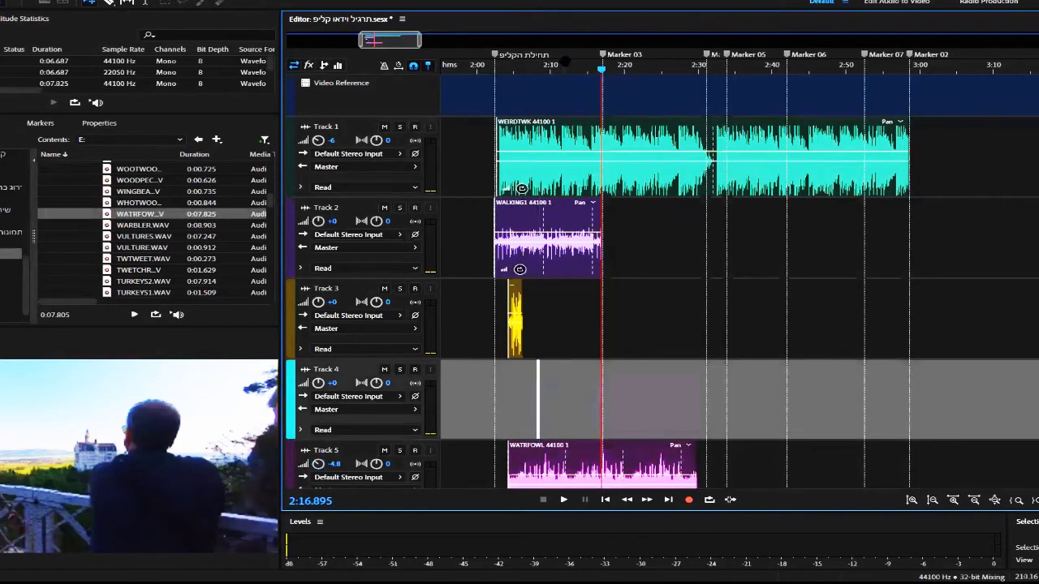
left_click(564, 64)
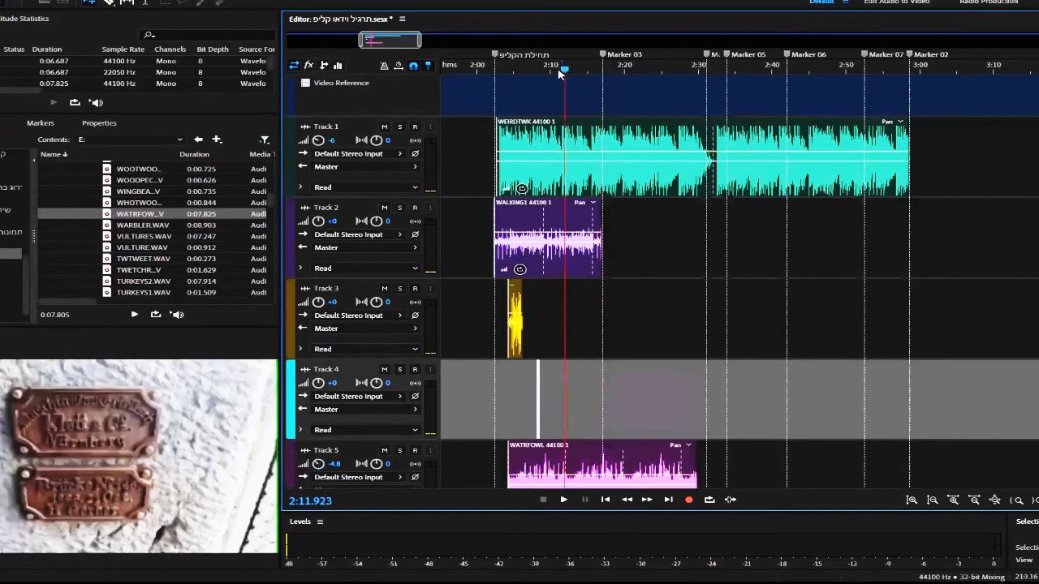
left_click(522, 71)
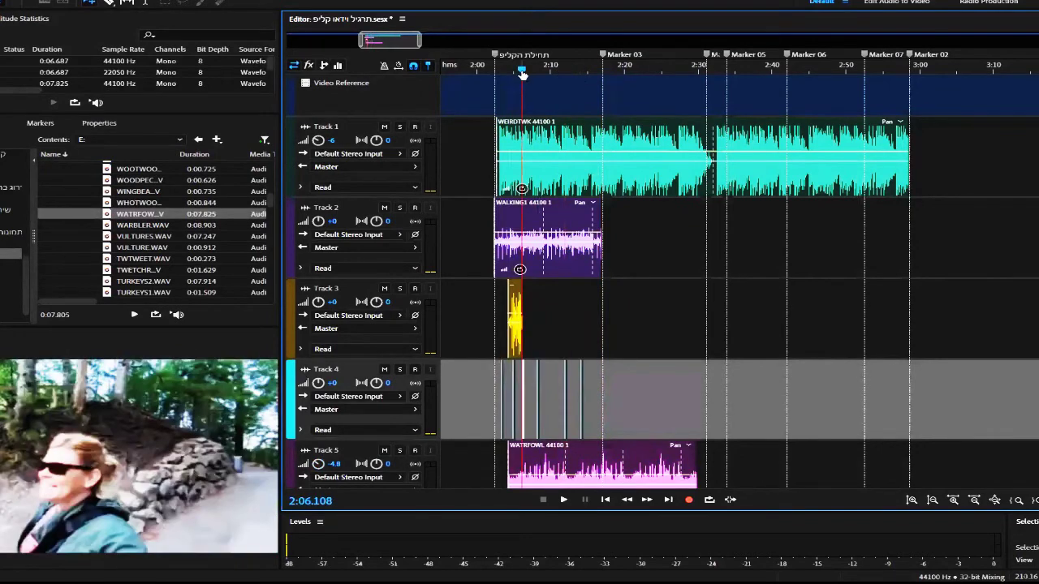
- Copy the WREN1 clip on Track 3 and paste it on the same track at about 2:08, 2:11 and 2:15
left_click(513, 304)
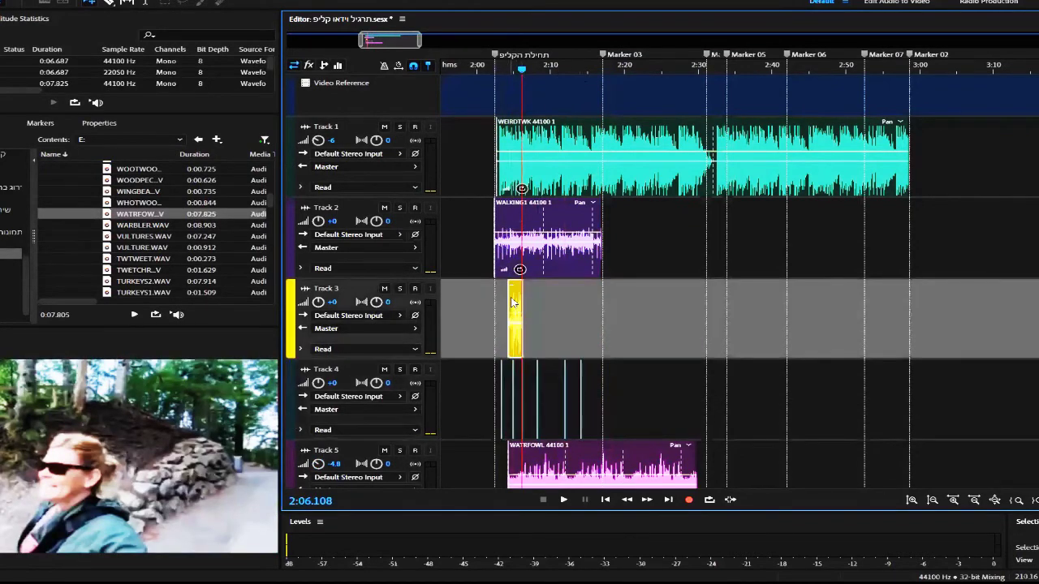
left_click(537, 68)
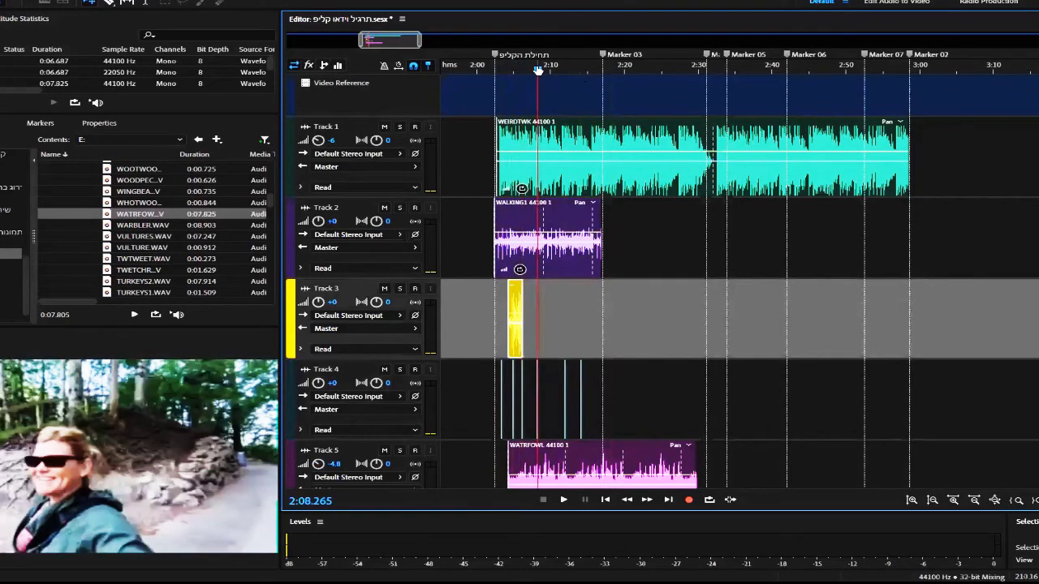
key("ctrl+v")
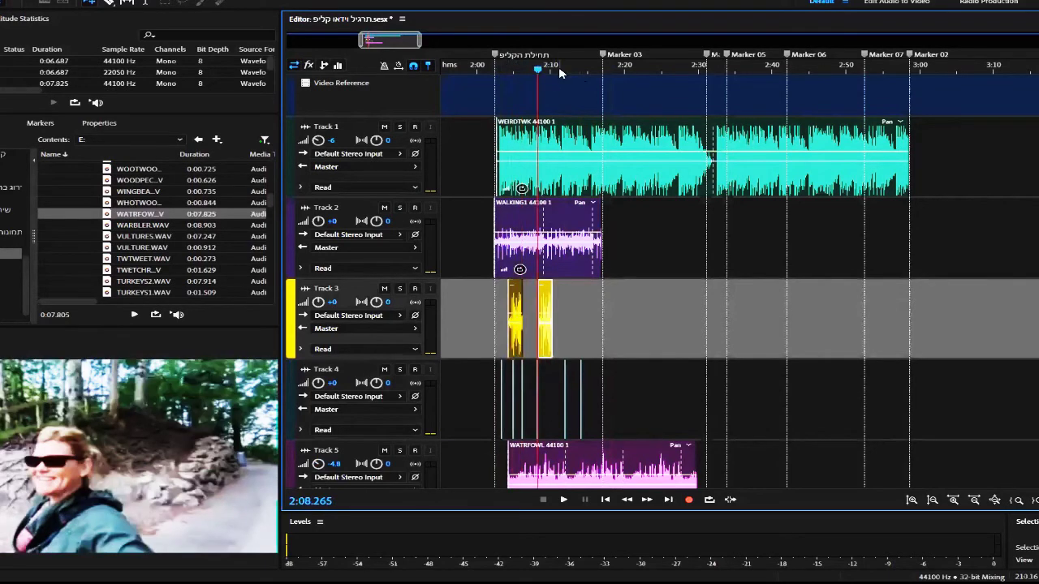
left_click(559, 71)
key("ctrl+v")
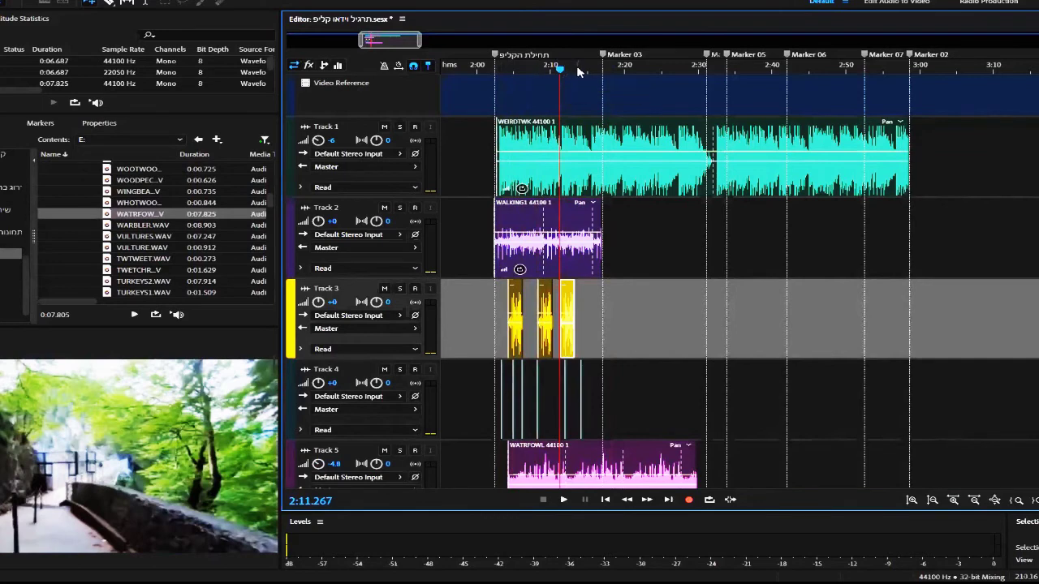
left_click(590, 71)
key("ctrl+v")
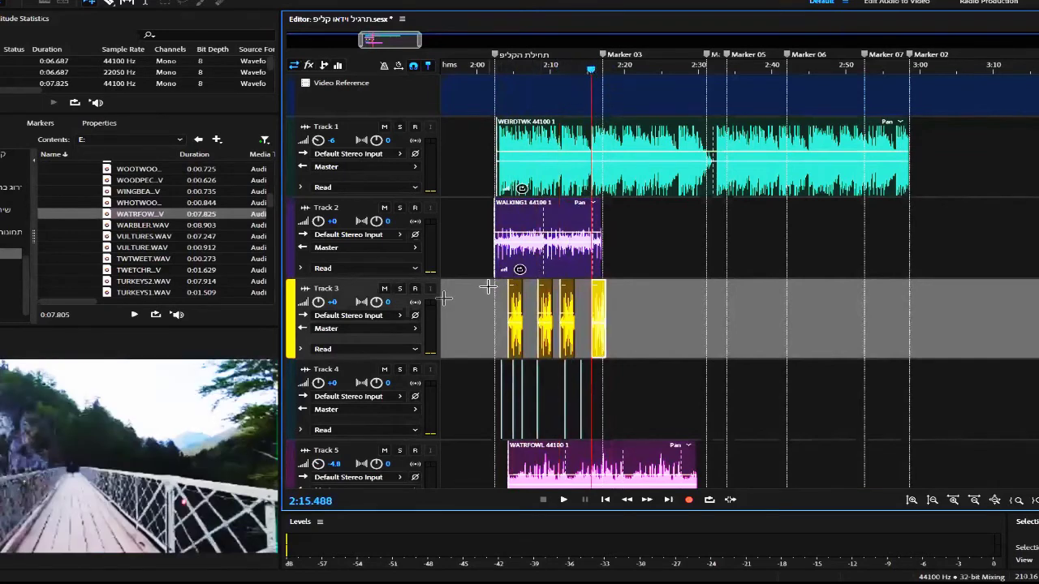
- Set Track 3's volume to -3.9 dB and pan the track to R79.7
left_click_drag(318, 304, 306, 315)
left_click(519, 233)
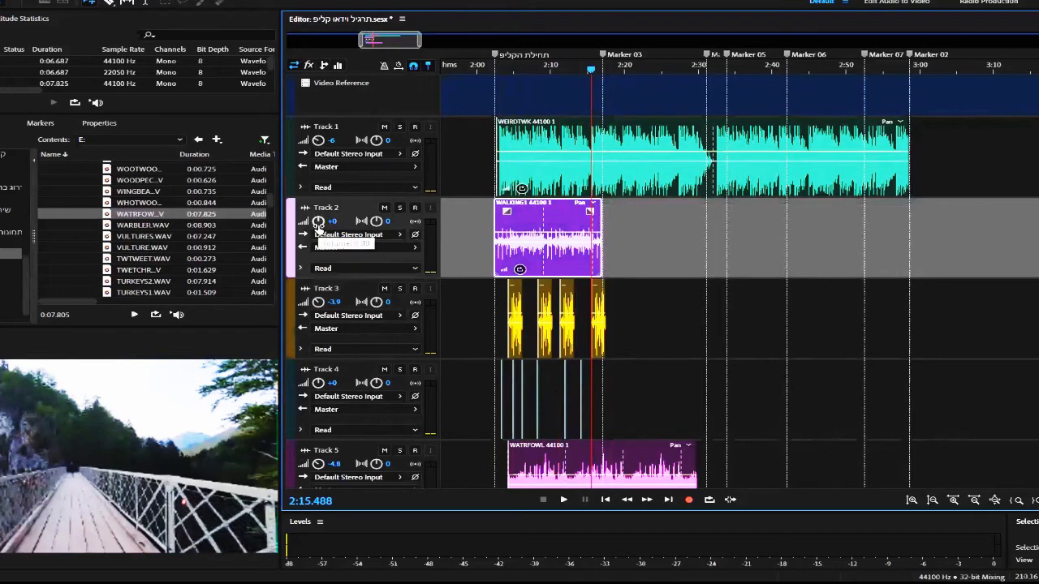
left_click(413, 309)
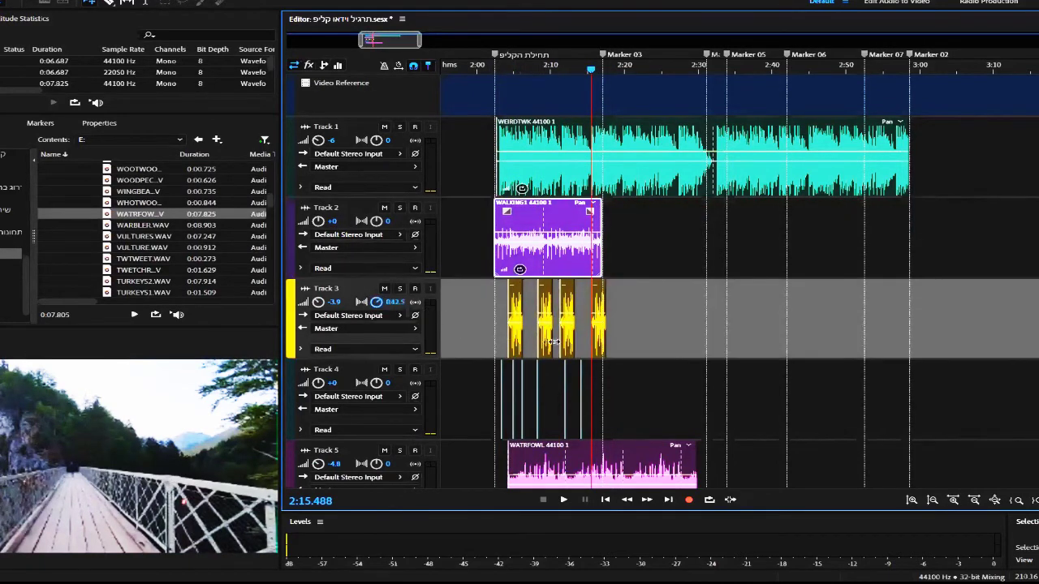
- Set Track 4 to pan L50 and volume -2.4 dB, and shift the WATRFOWL clip on Track 5 earlier to about 2:03
left_click(543, 377)
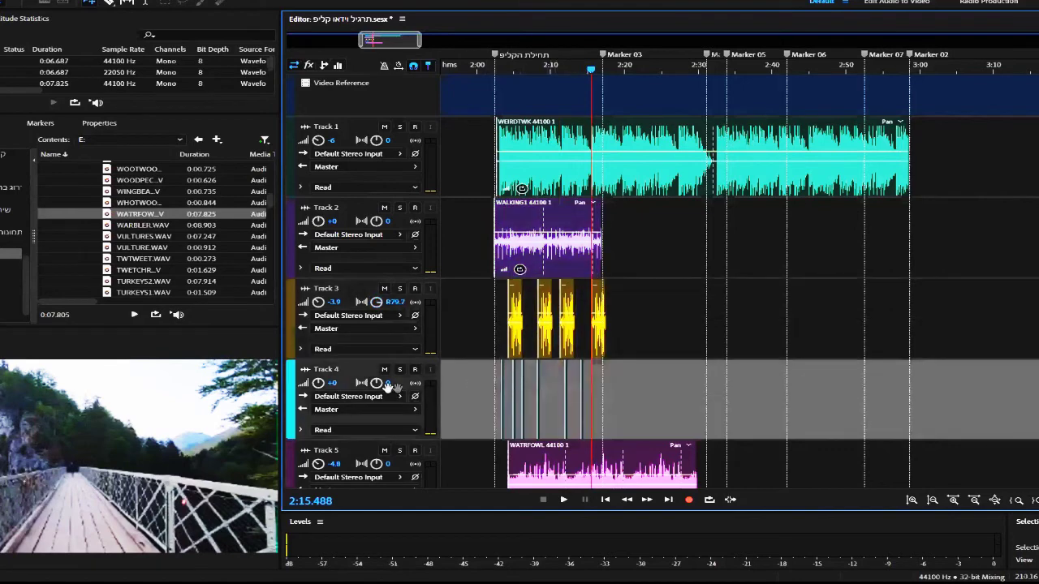
left_click_drag(383, 388, 308, 440)
left_click(580, 465)
left_click_drag(580, 464, 574, 464)
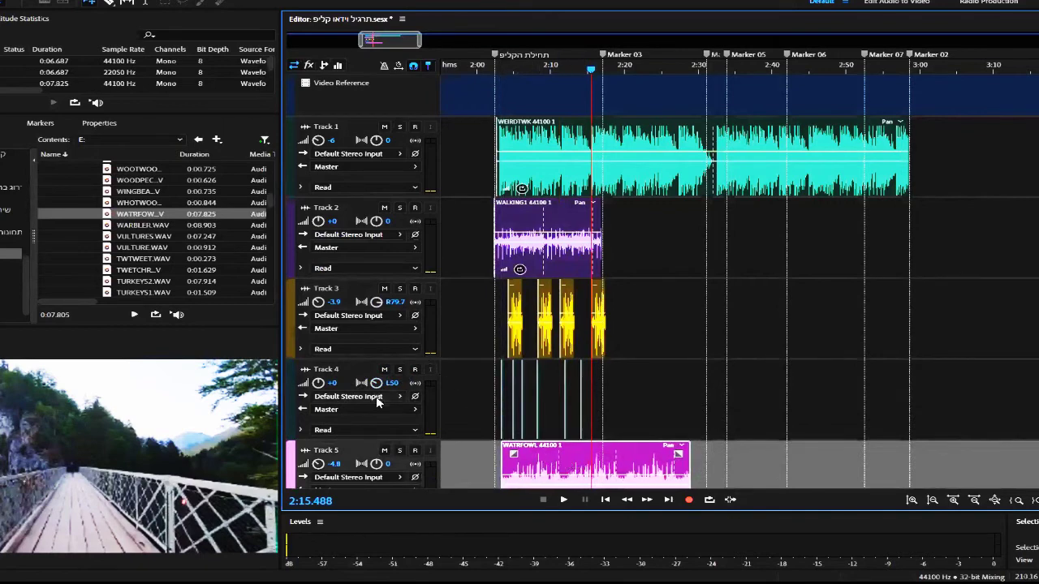
left_click_drag(317, 383, 317, 390)
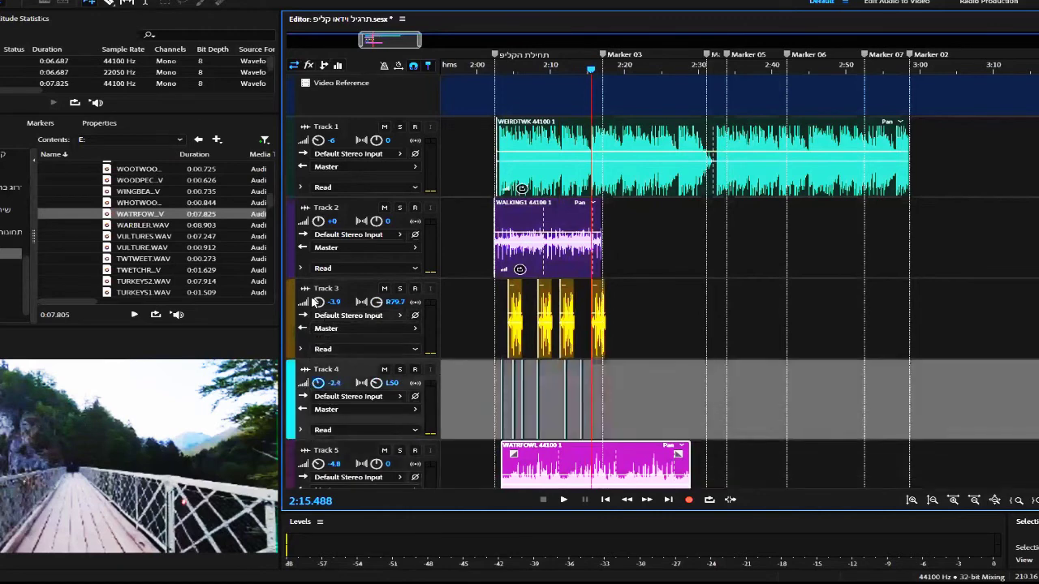
- Play the mix from the תחילת הקליפ marker to just past Marker 03 and bring the lower tracks into view
left_click(493, 69)
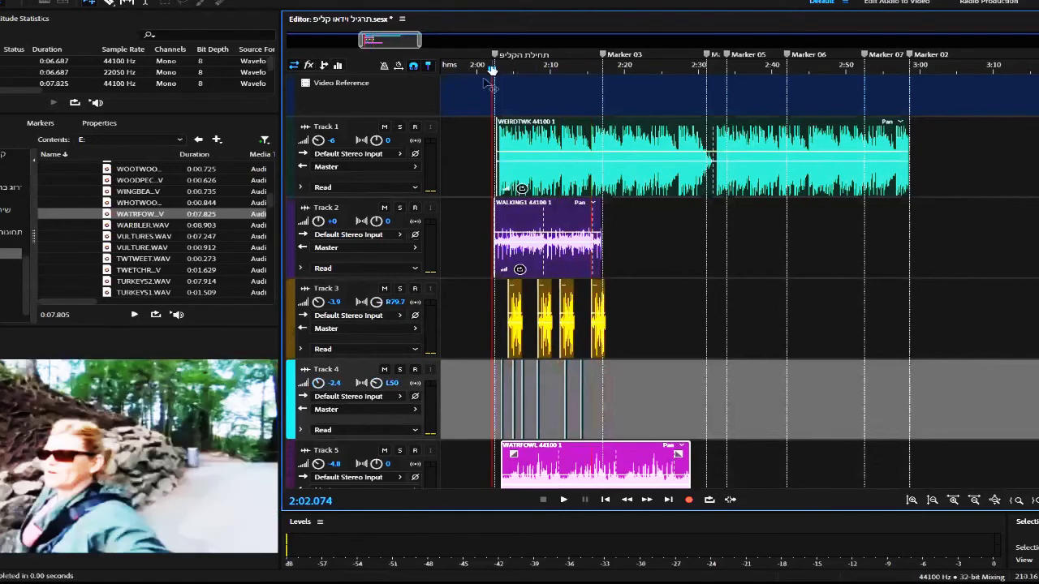
key("space")
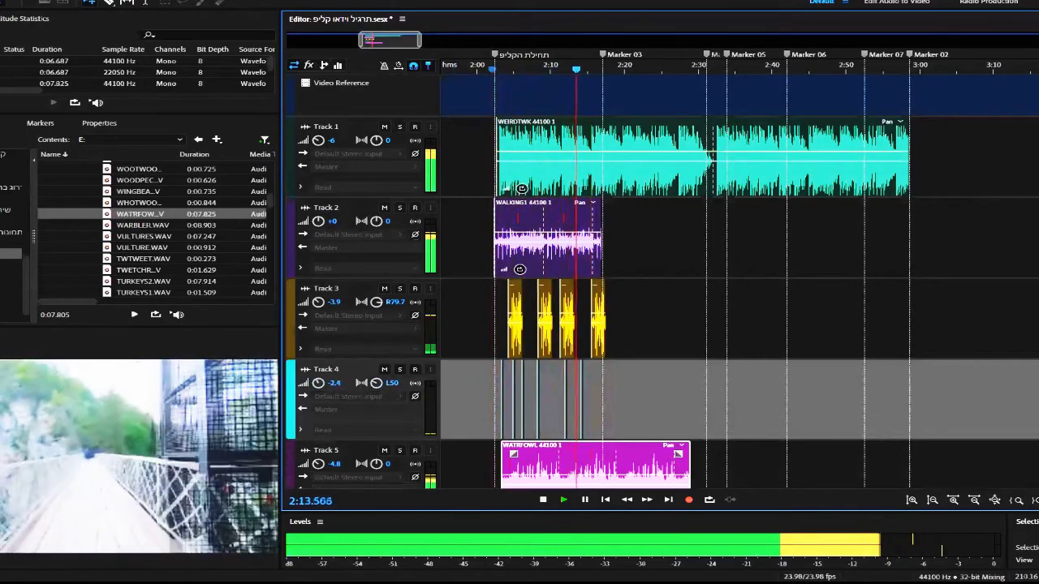
scroll(844, 158, "down", 1)
scroll(731, 284, "down", 4)
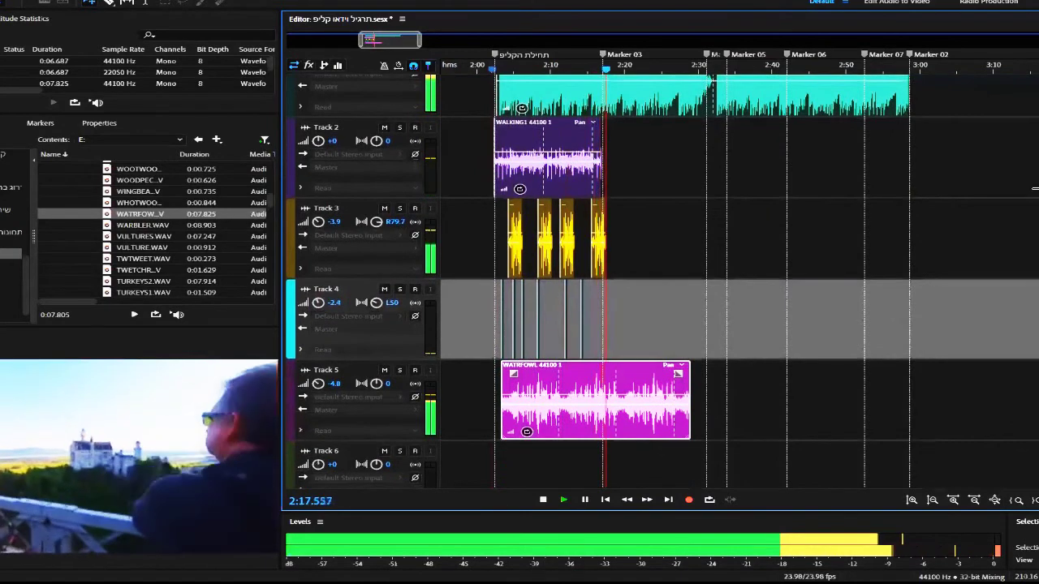
- Stop playback, set Track 2's volume to +3 dB, and return the playhead to about 2:02.7
key("space")
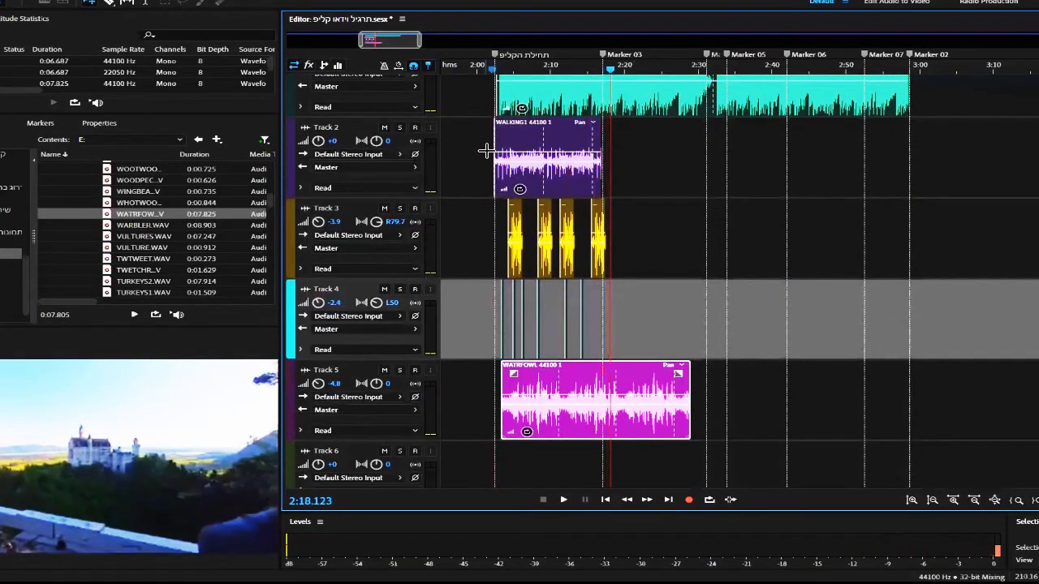
left_click(504, 156)
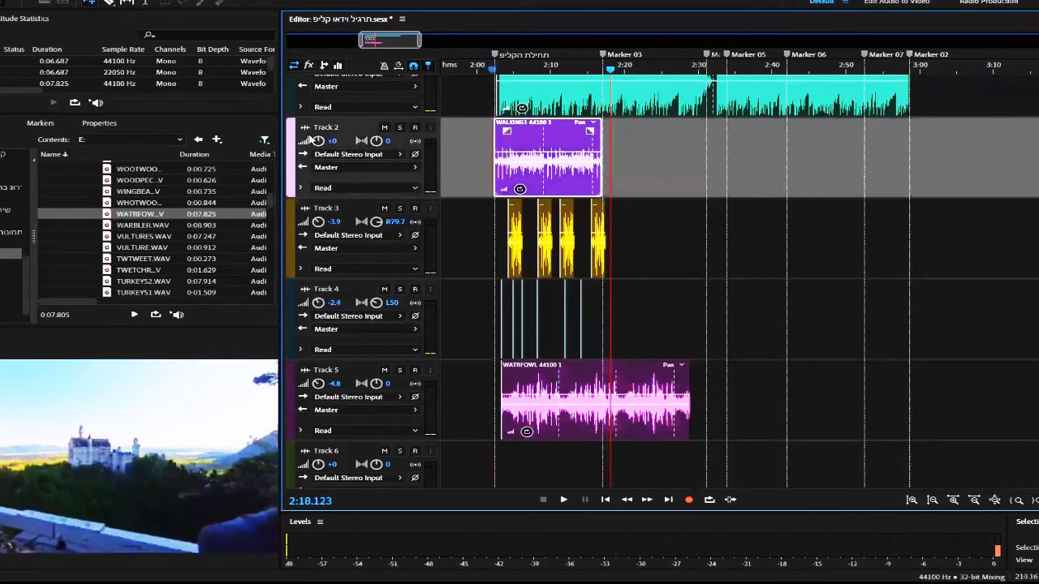
left_click_drag(318, 140, 318, 143)
left_click_drag(331, 133, 337, 133)
left_click(498, 71)
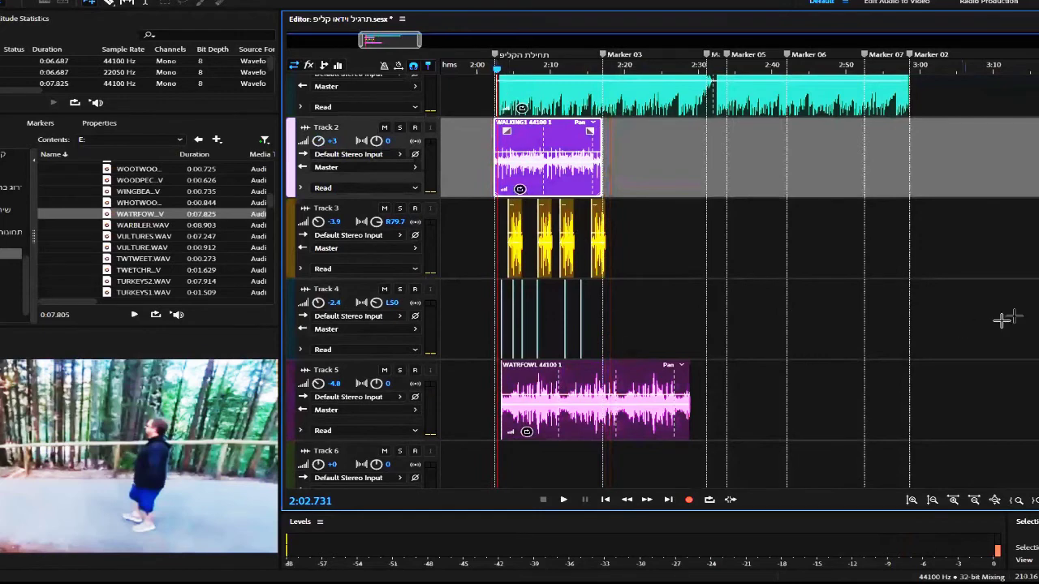
- Select Track 6, play the mix from about 2:02.7, and park the playhead at about 2:05.9
scroll(1010, 316, "down", 1)
scroll(662, 281, "down", 1)
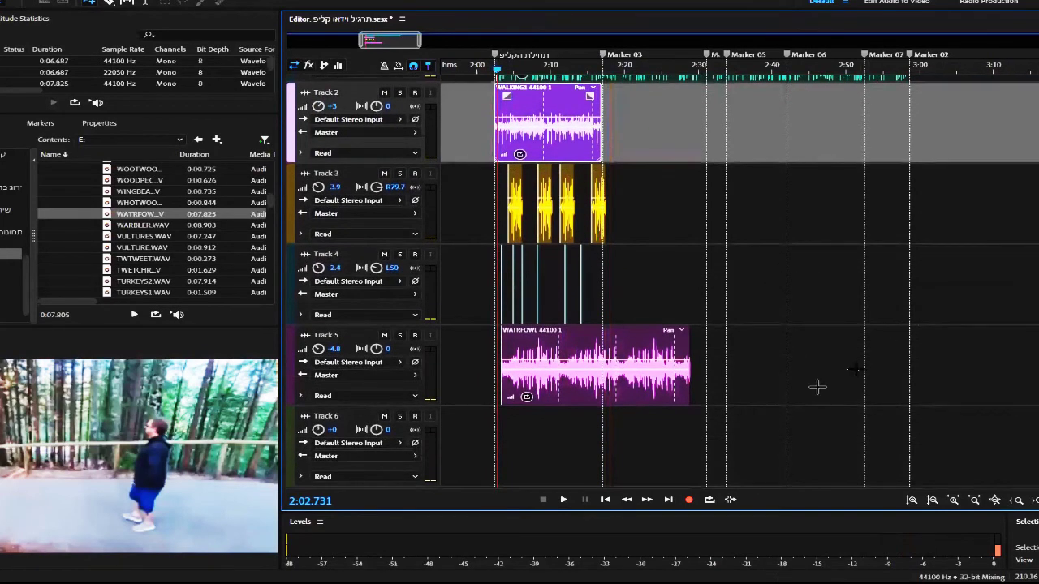
left_click(500, 426)
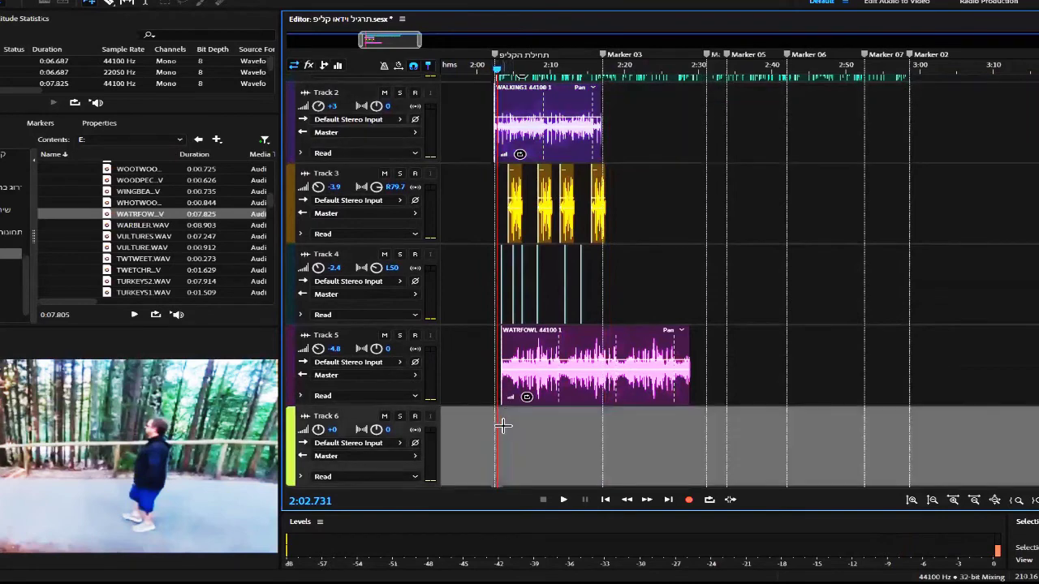
key("space")
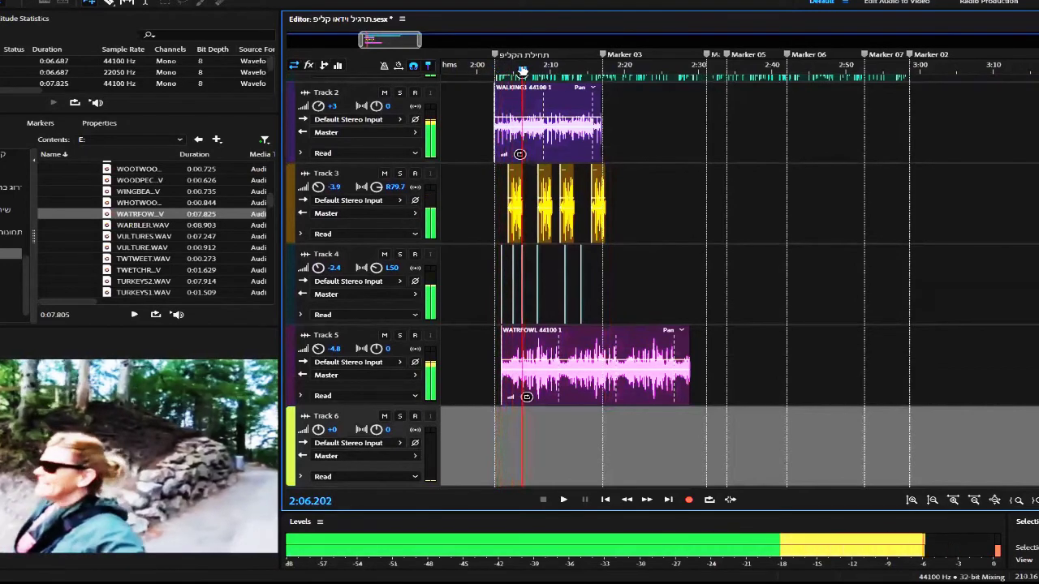
left_click_drag(523, 72, 520, 70)
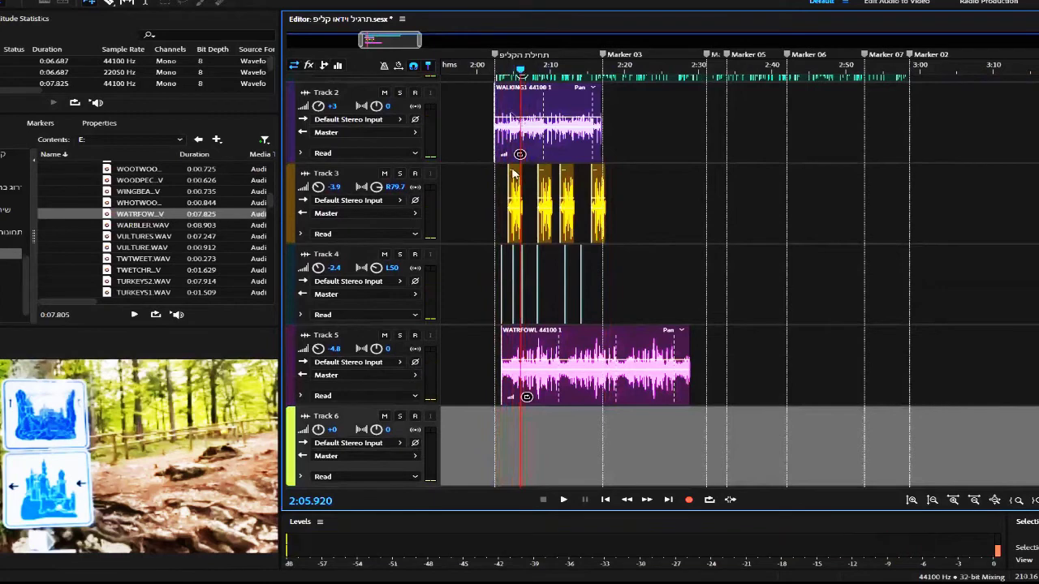
- Arm Track 6 and record a new take from 2:05.9 to about 2:22
left_click(415, 417)
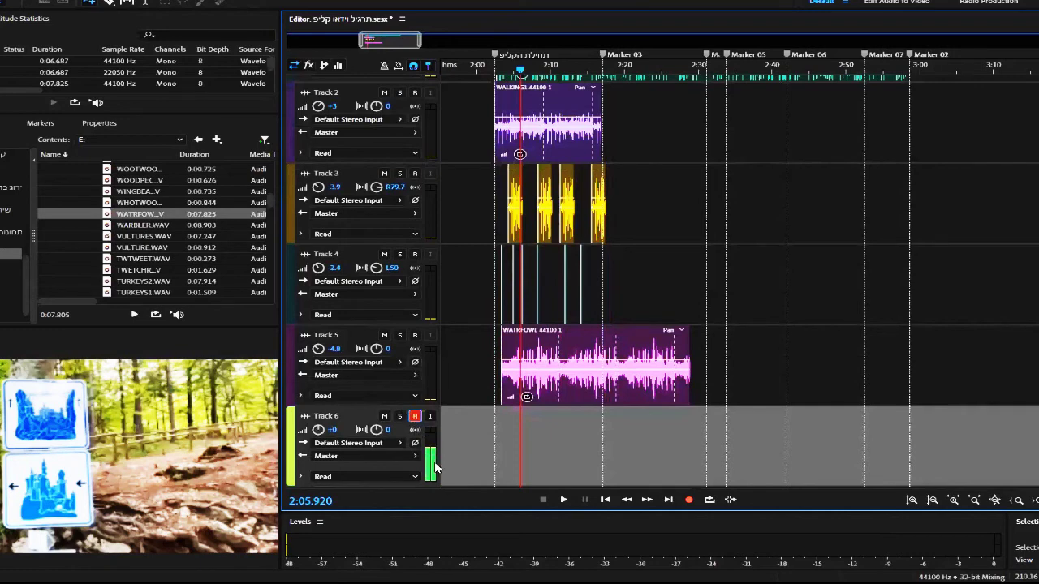
left_click(689, 500)
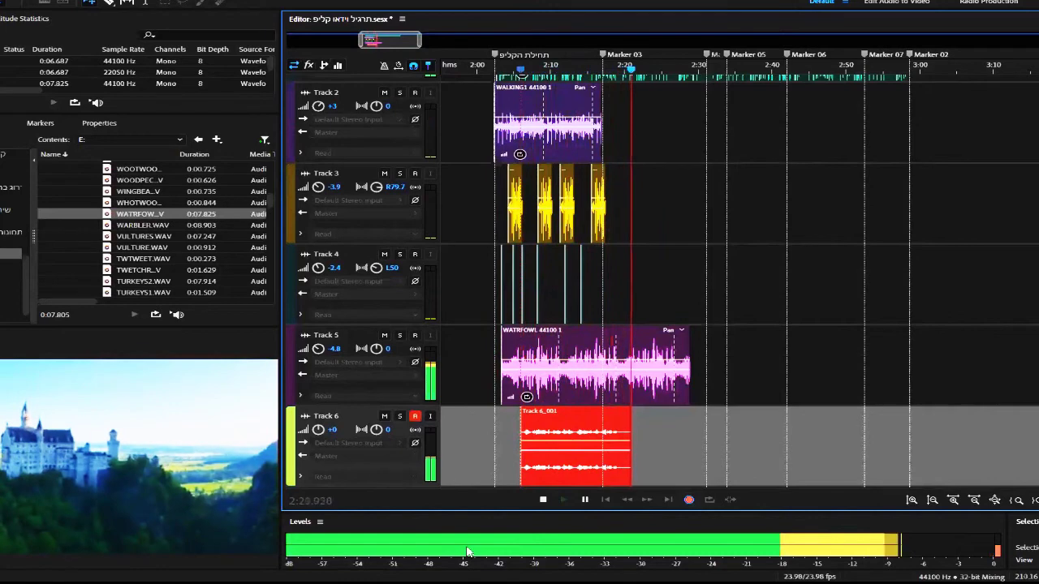
left_click(543, 500)
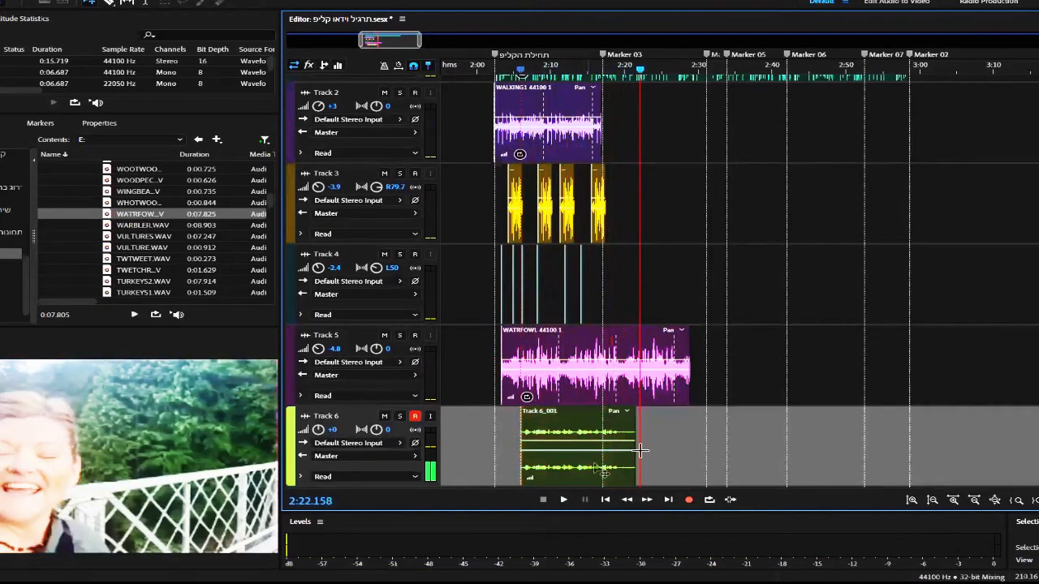
- Open the clip recorded on Track 6 in the waveform editor and normalize it to -3 dB
left_click(575, 431)
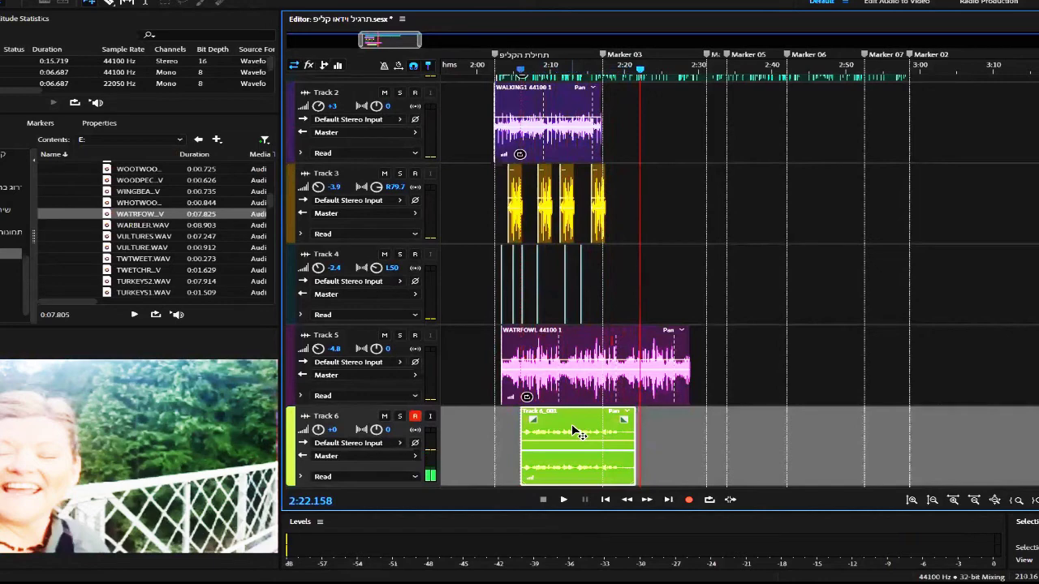
double_click(571, 424)
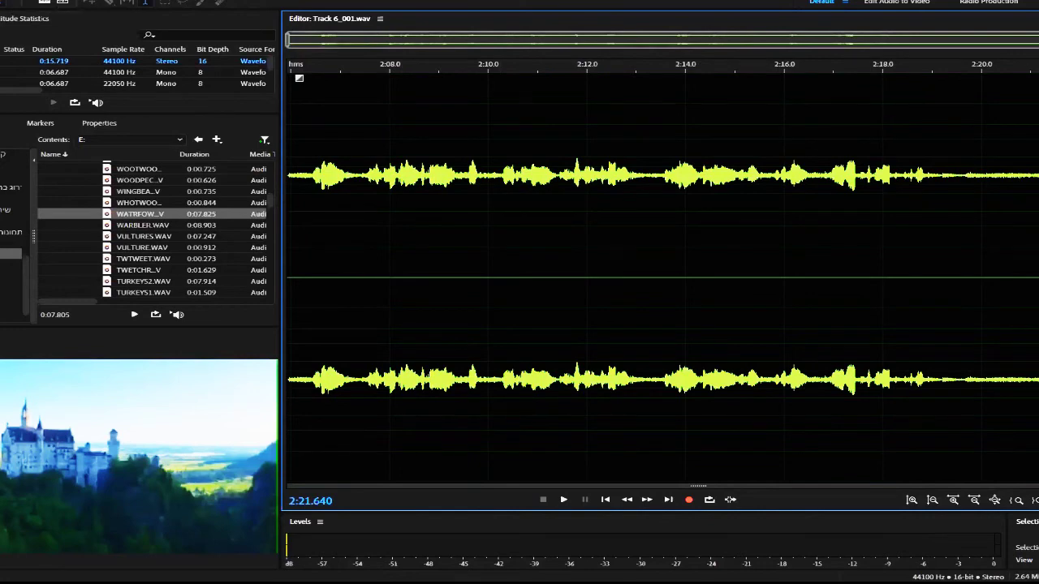
key("alt+r")
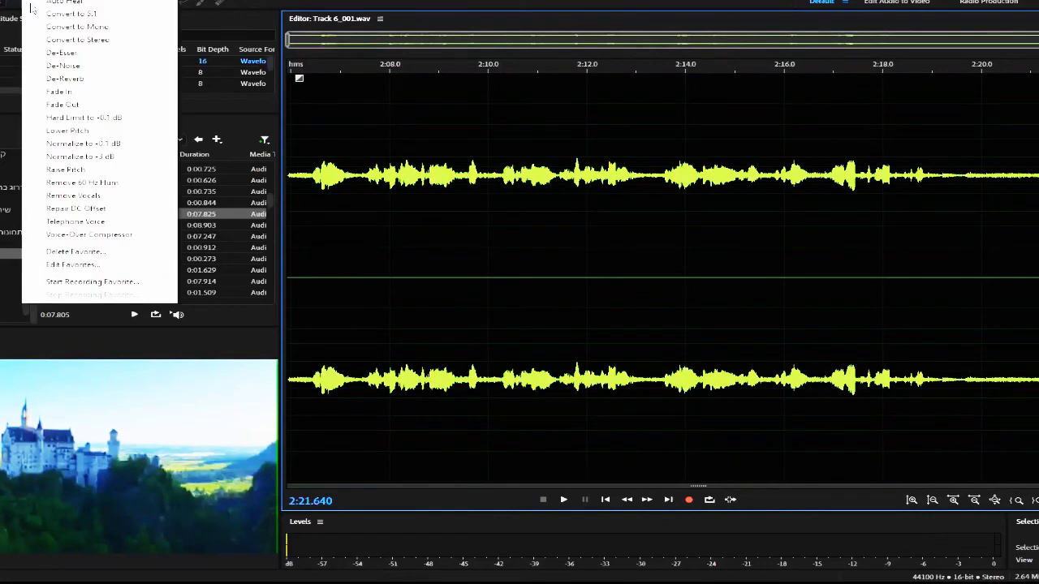
left_click(61, 157)
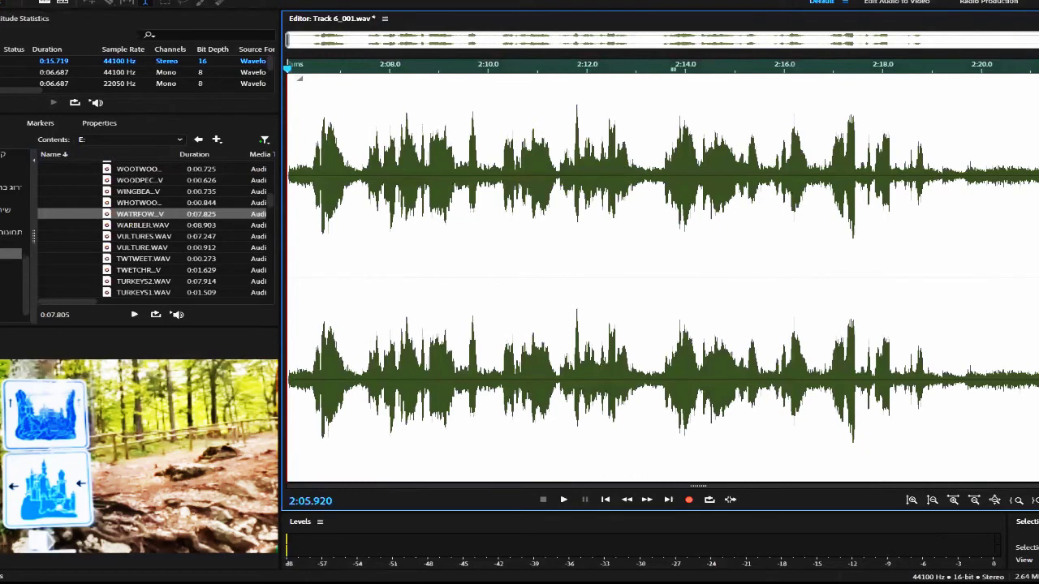
- Preview and apply the Graphic Equalizer (10 Bands) effect to the recording with a master gain of -3.4 dB
key("alt+e")
key("Right")
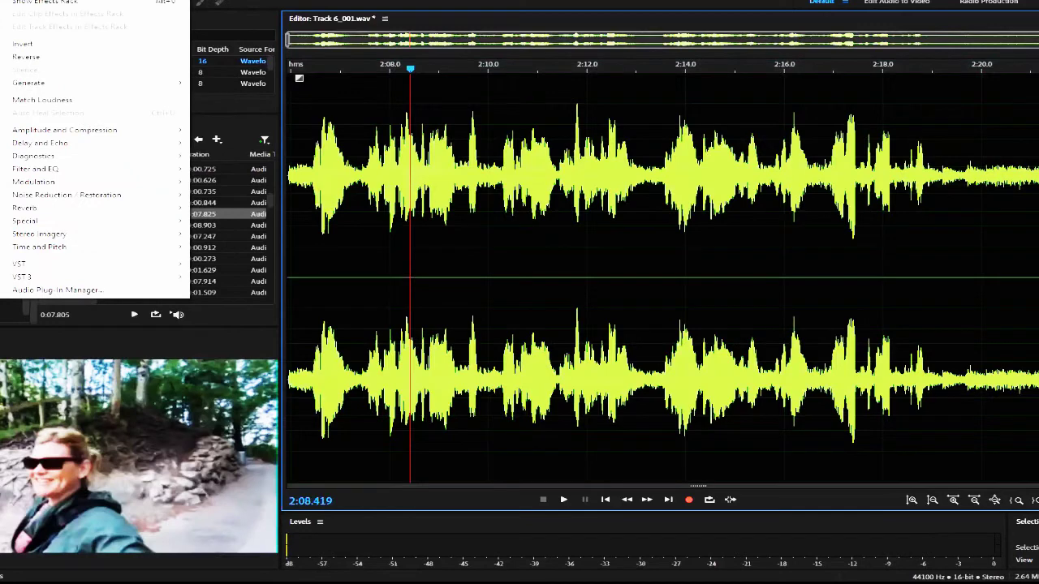
mouse_move(160, 172)
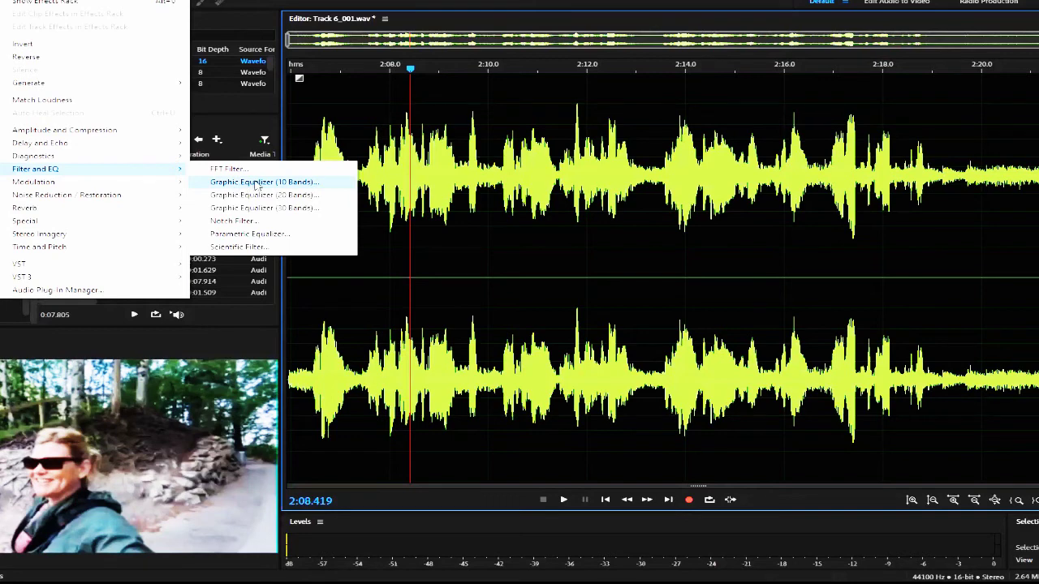
left_click(257, 182)
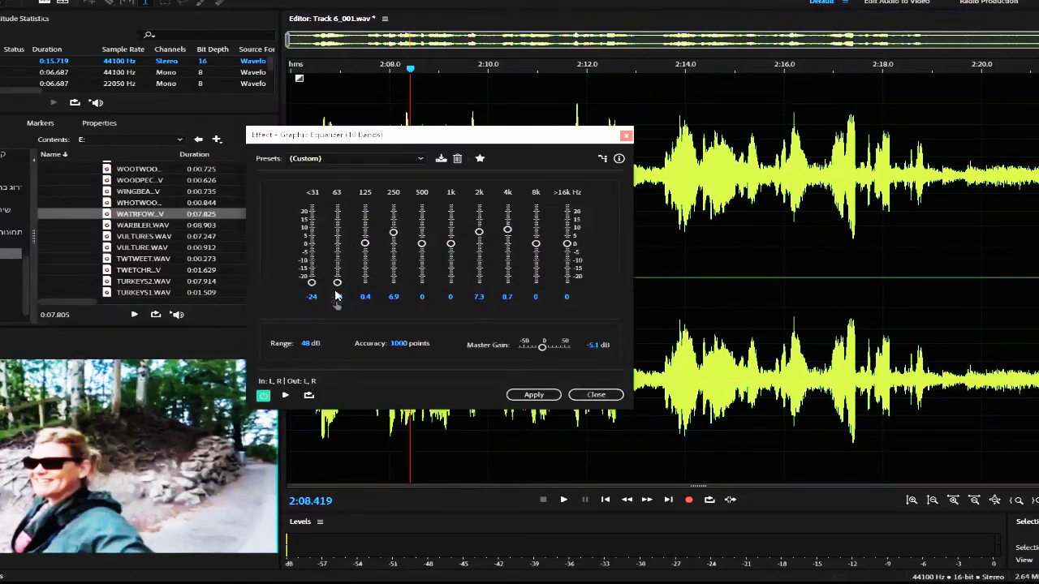
left_click(311, 284)
left_click(286, 395)
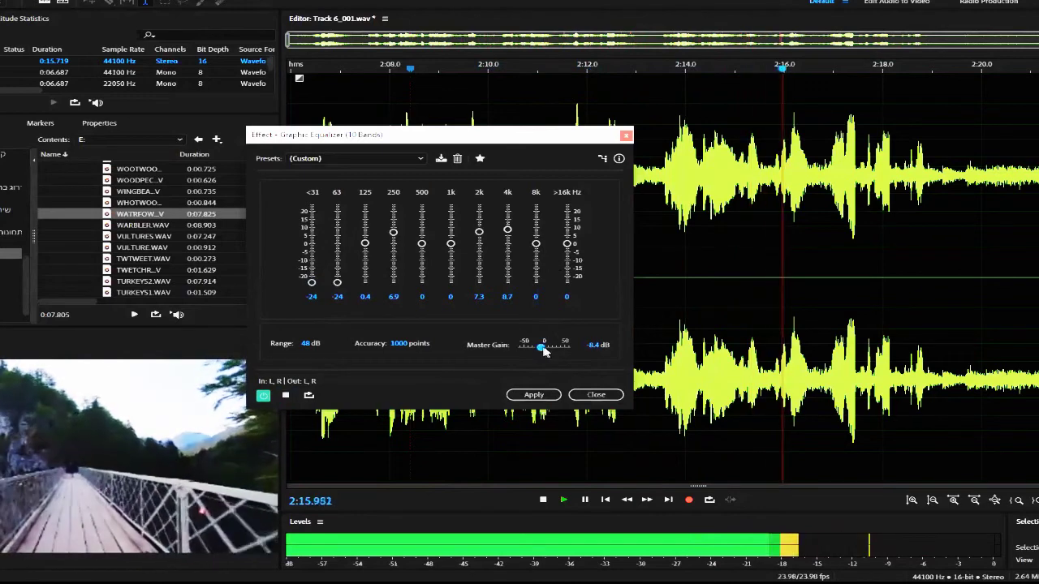
left_click_drag(541, 347, 545, 352)
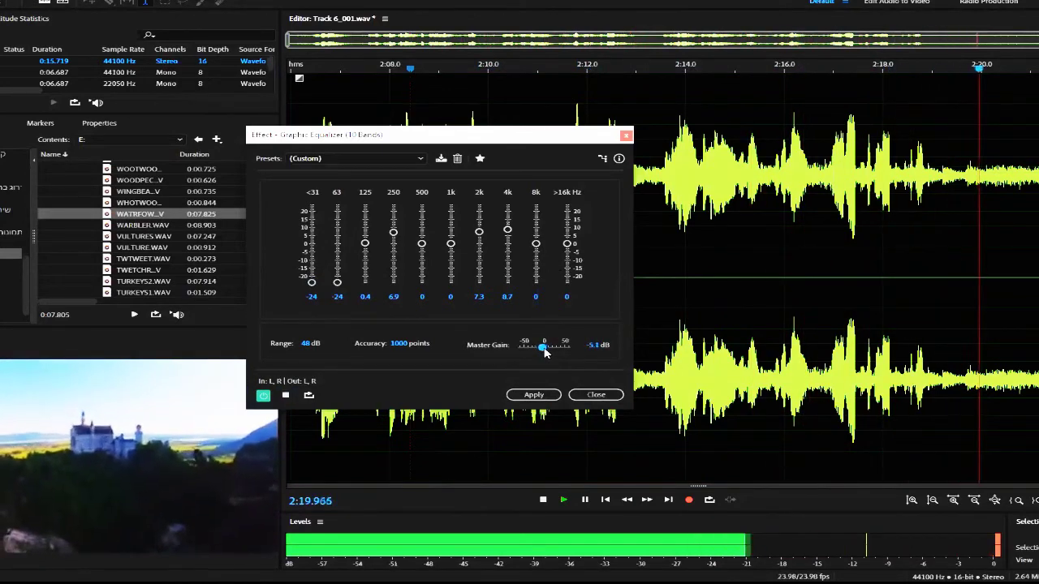
left_click_drag(545, 351, 546, 351)
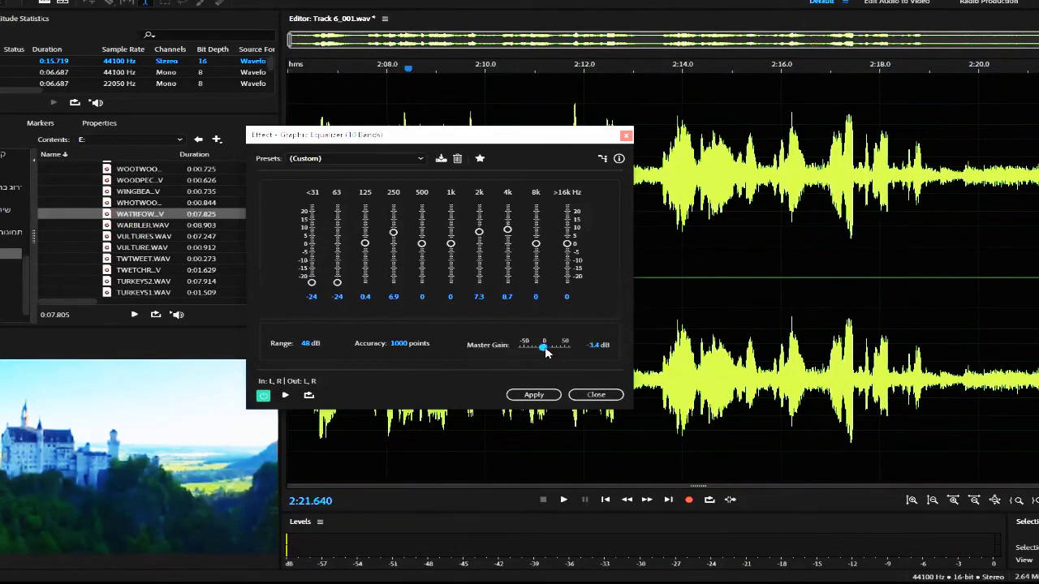
left_click(534, 394)
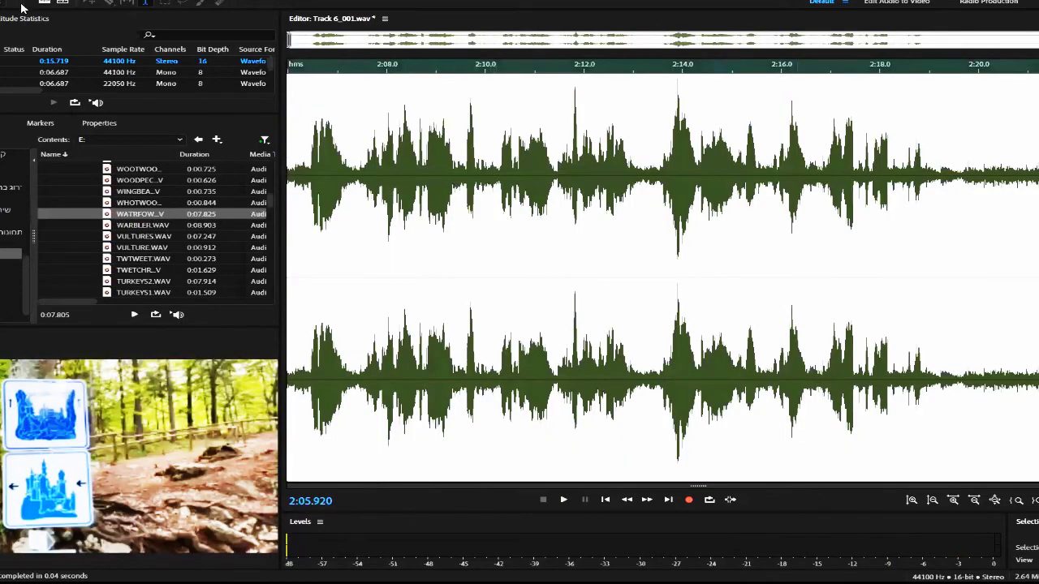
- Return to the multitrack session, disarm recording on Track 6, and clear the time selection
key("8")
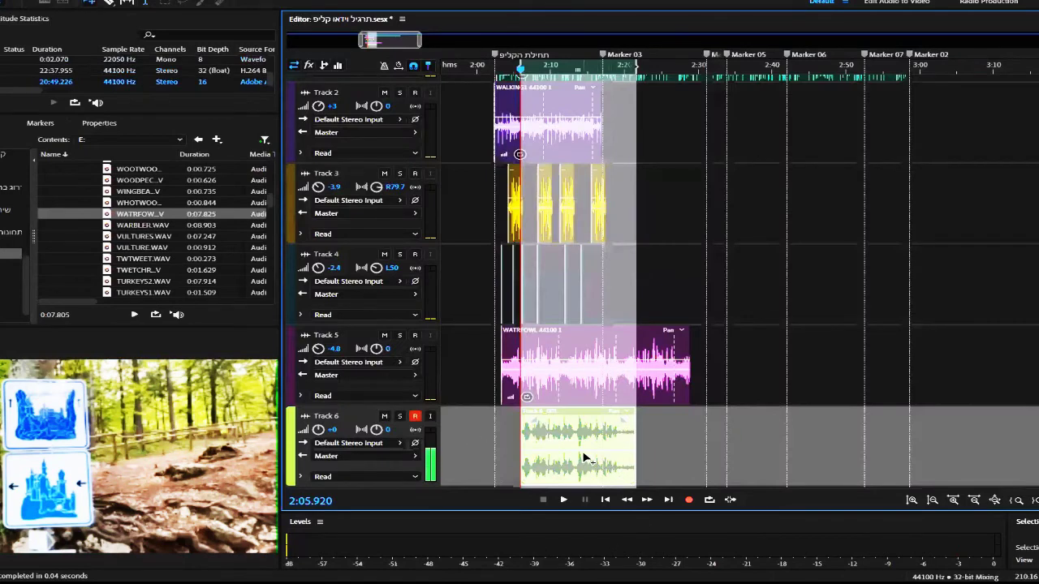
left_click(414, 417)
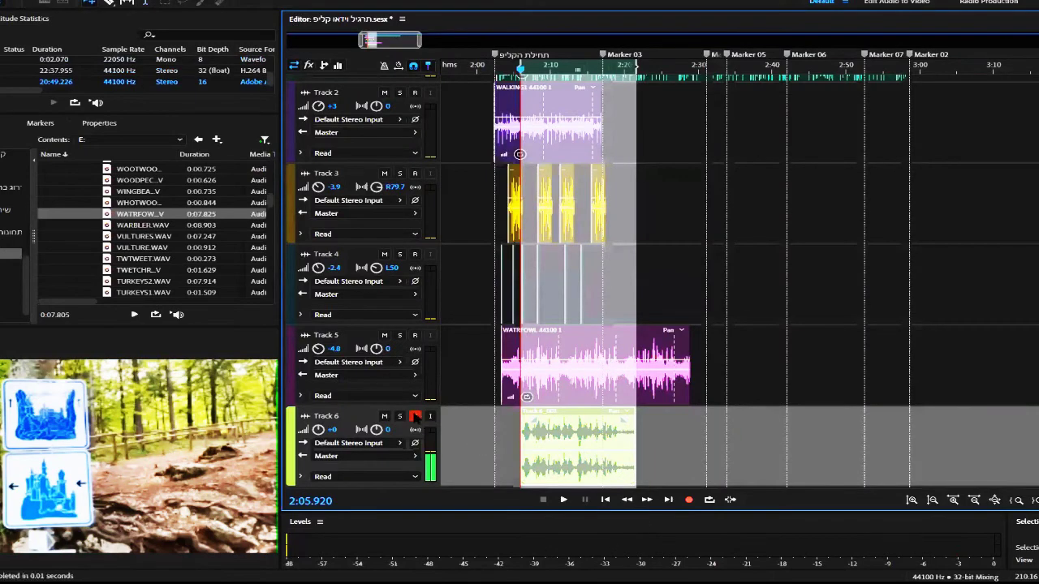
left_click(415, 417)
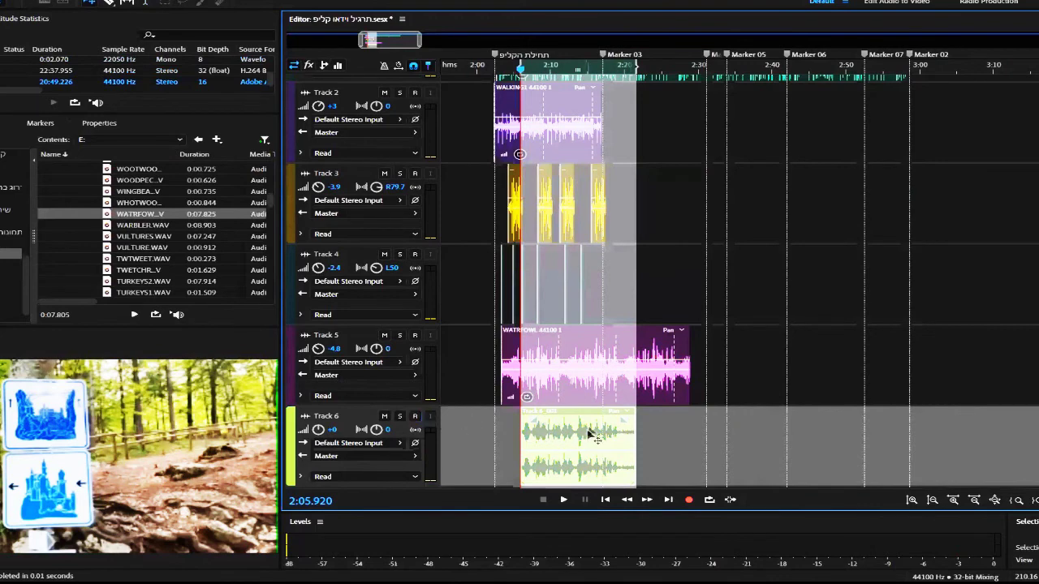
left_click(519, 446)
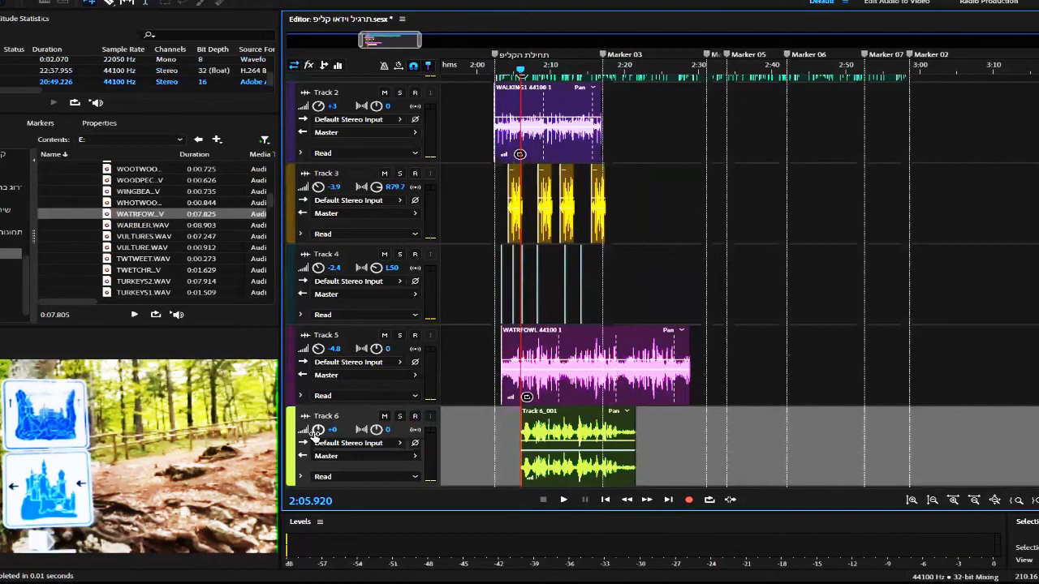
- Set Track 6's volume to -0.3 dB while playing the mix from the תחילת הקליפ marker to about 2:12
left_click_drag(323, 430, 323, 430)
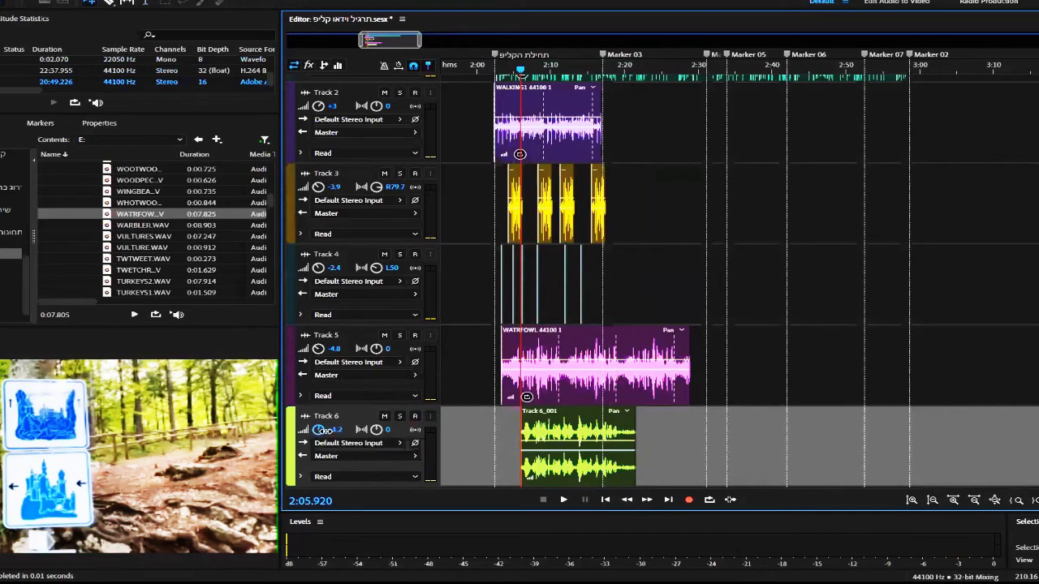
left_click(495, 72)
key("space")
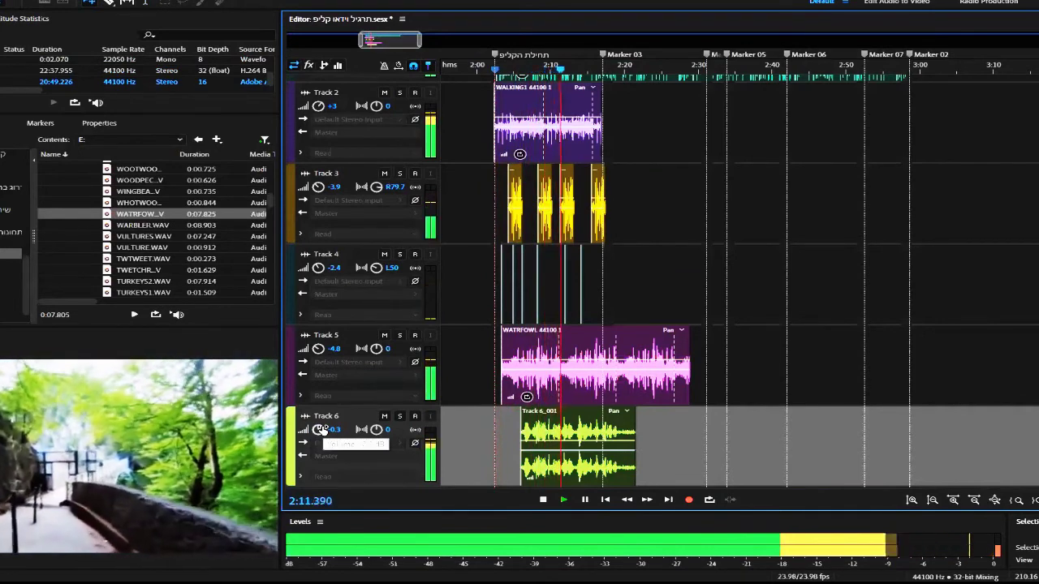
key("space")
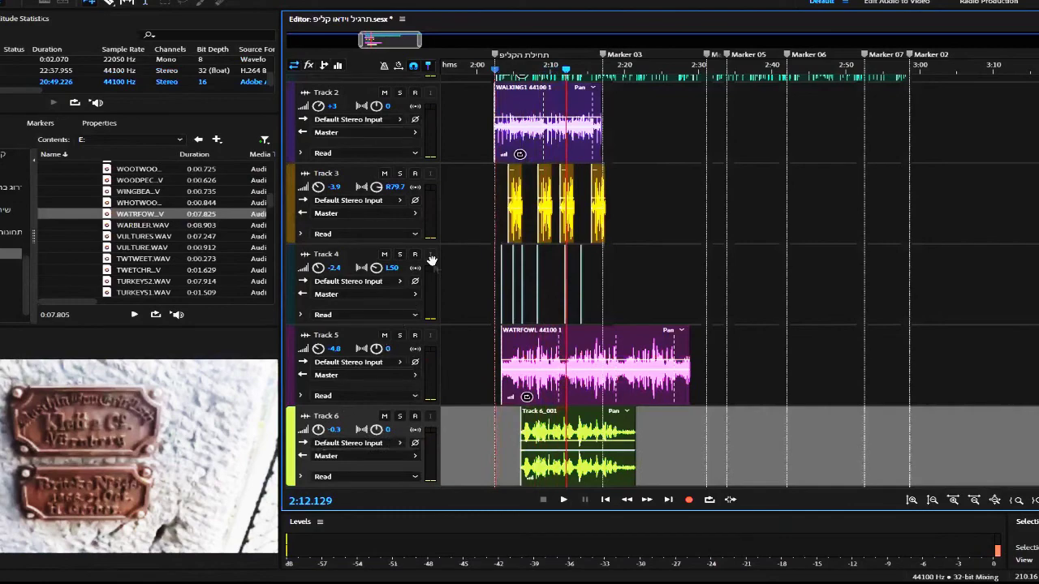
- Lower the volume of Track 1 to -14.7 dB and Track 2 to -2.1 dB
scroll(742, 177, "up", 2)
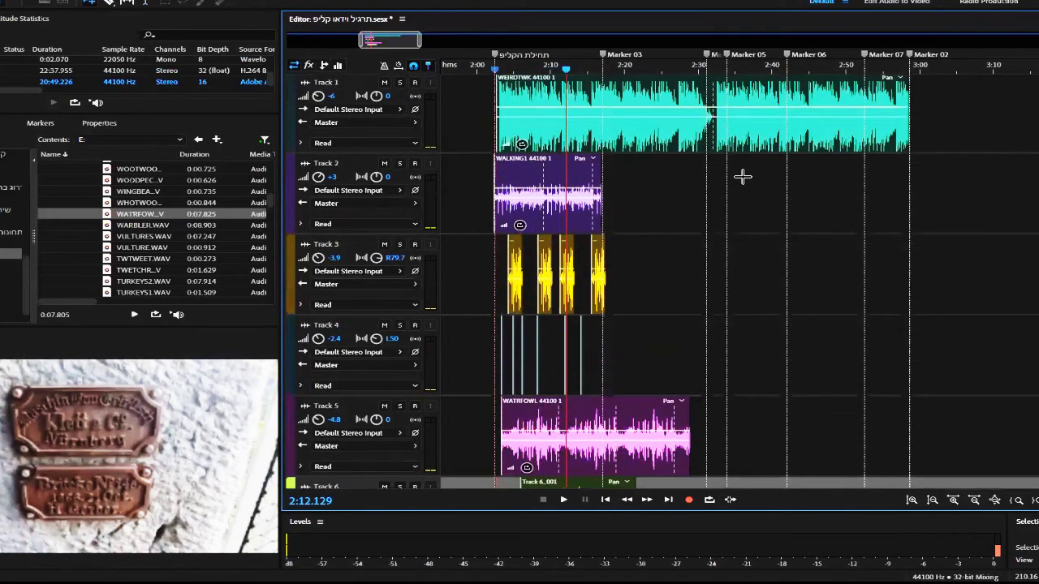
scroll(397, 149, "up", 2)
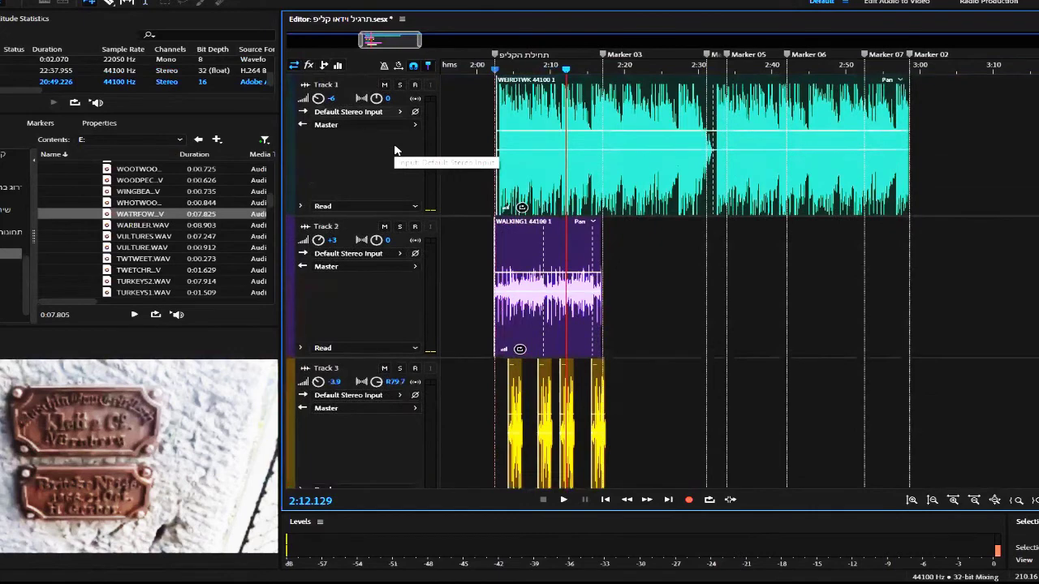
scroll(395, 150, "down", 2)
left_click(310, 120)
left_click_drag(317, 122, 314, 131)
left_click_drag(321, 201, 294, 203)
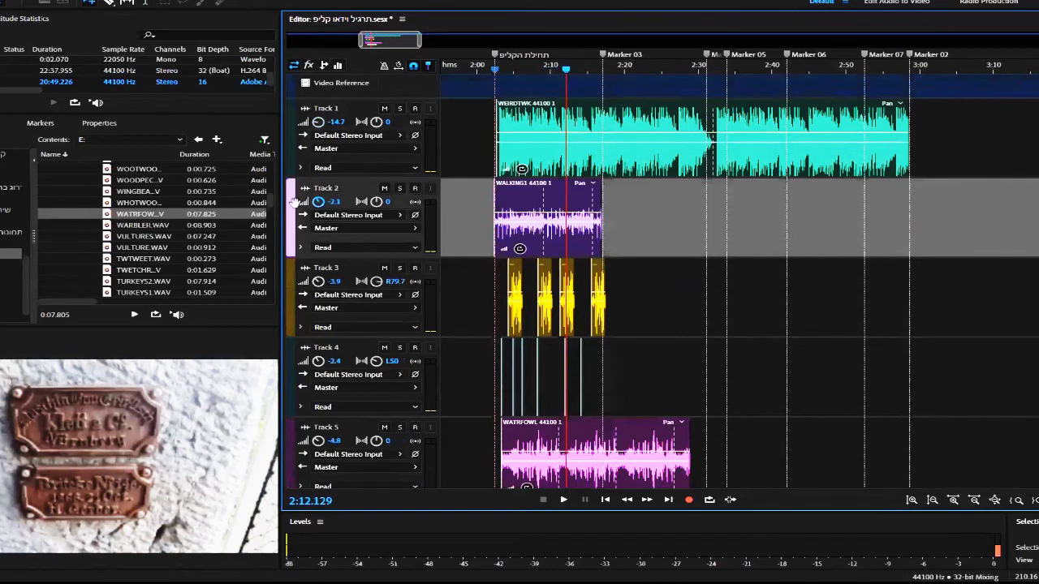
- Lower the volume of Track 3 to -8.1 dB, Track 4 to -5.7 dB and Track 5 to -9.3 dB
left_click_drag(317, 281, 312, 284)
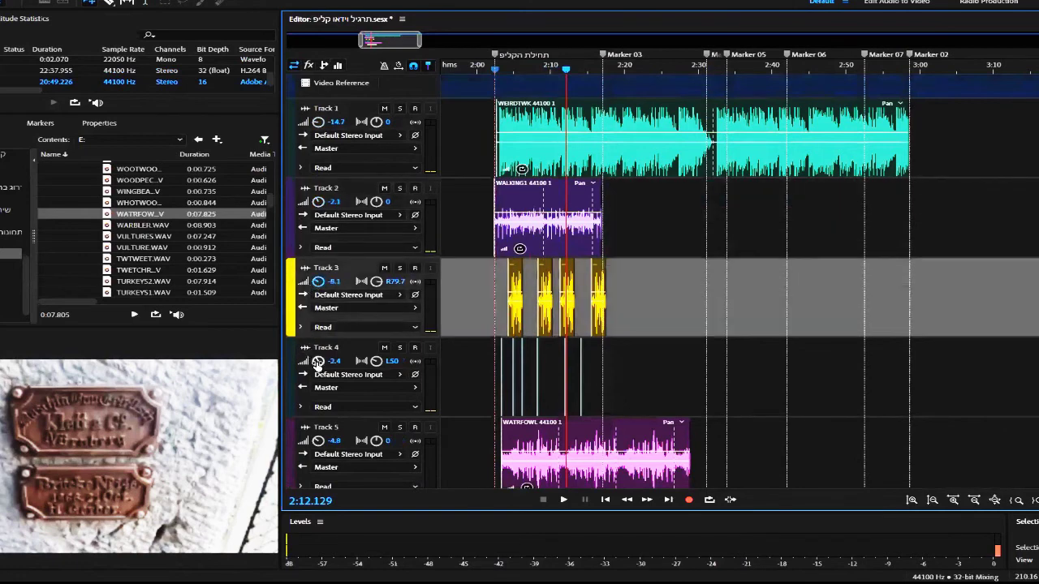
left_click_drag(317, 363, 309, 370)
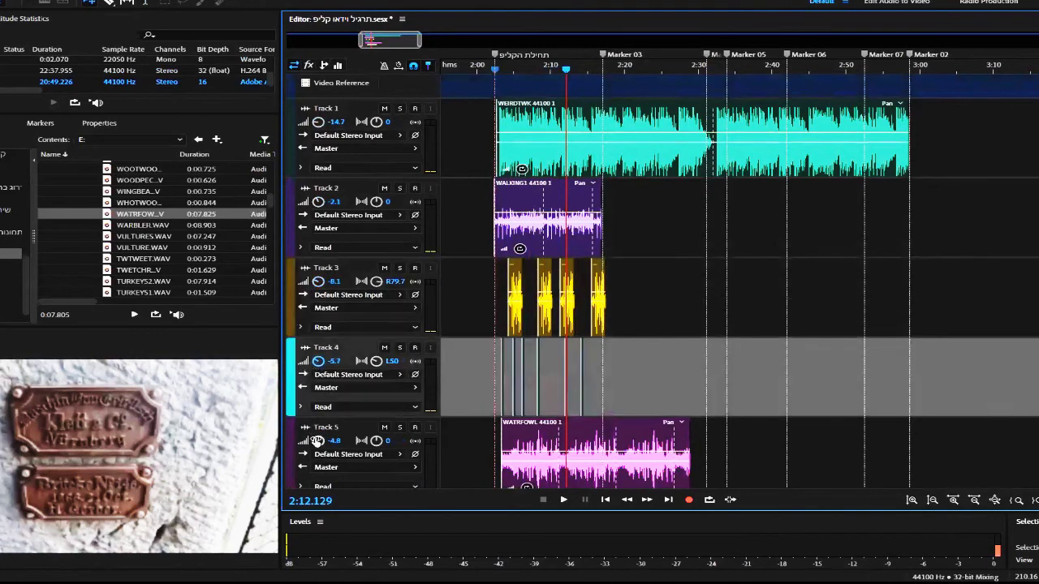
left_click_drag(317, 441, 315, 446)
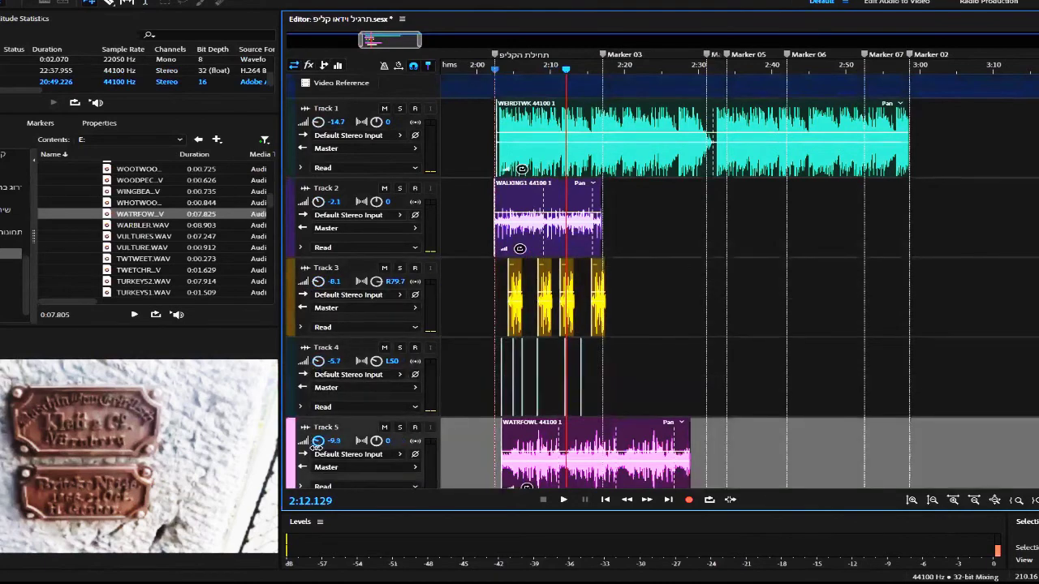
scroll(468, 373, "down", 2)
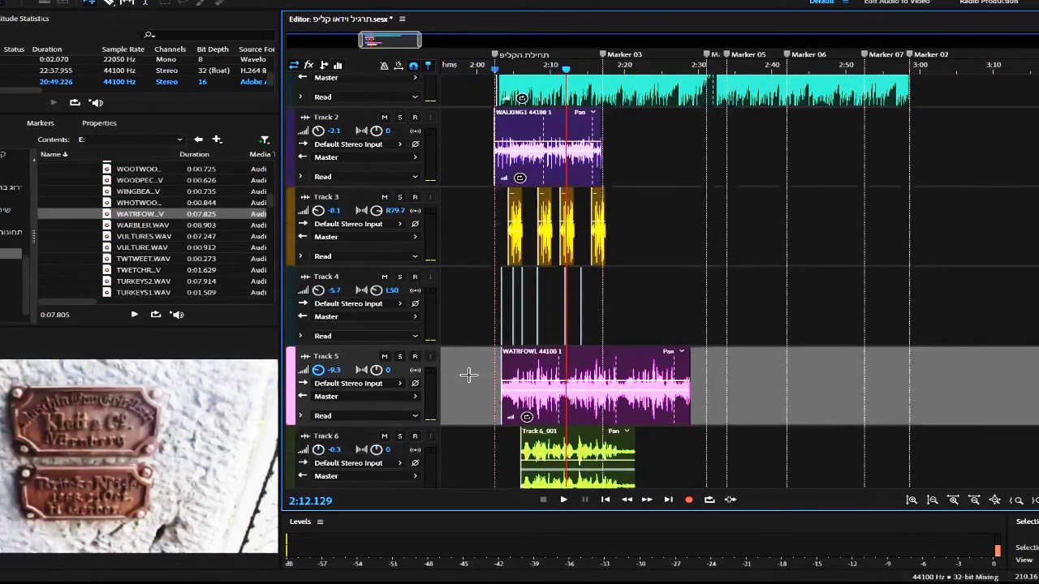
- Raise Track 6's volume to +0.6 dB and play the mix from just before the תחילת הקליפ marker to about 2:19
left_click_drag(318, 448, 370, 393)
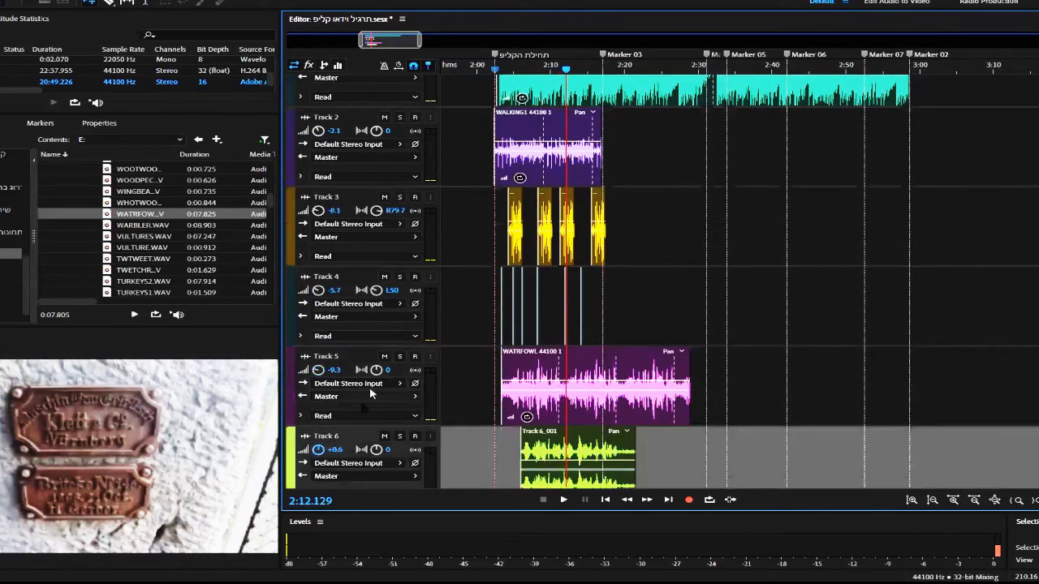
left_click(484, 68)
key("space")
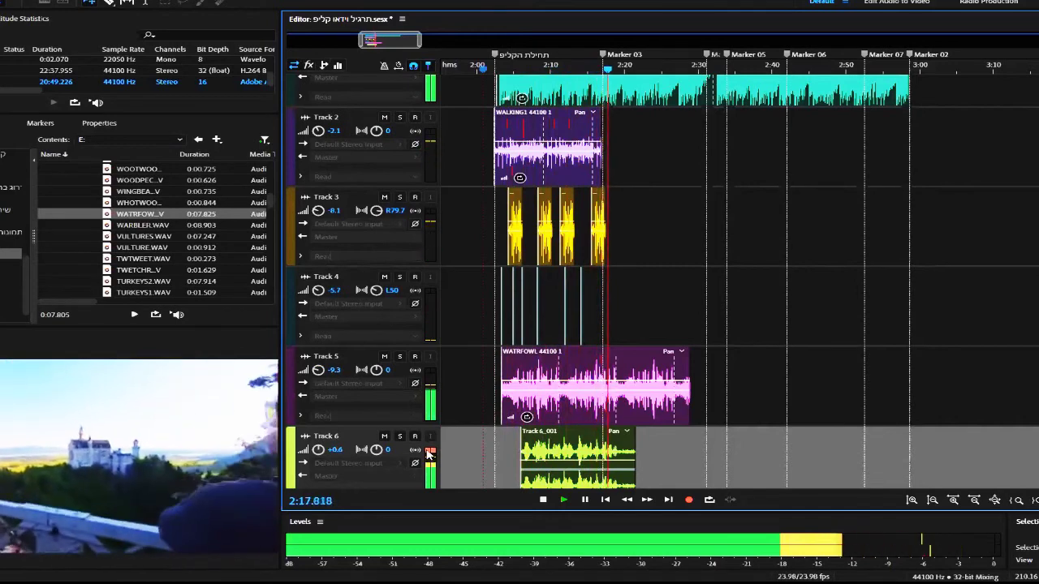
key("space")
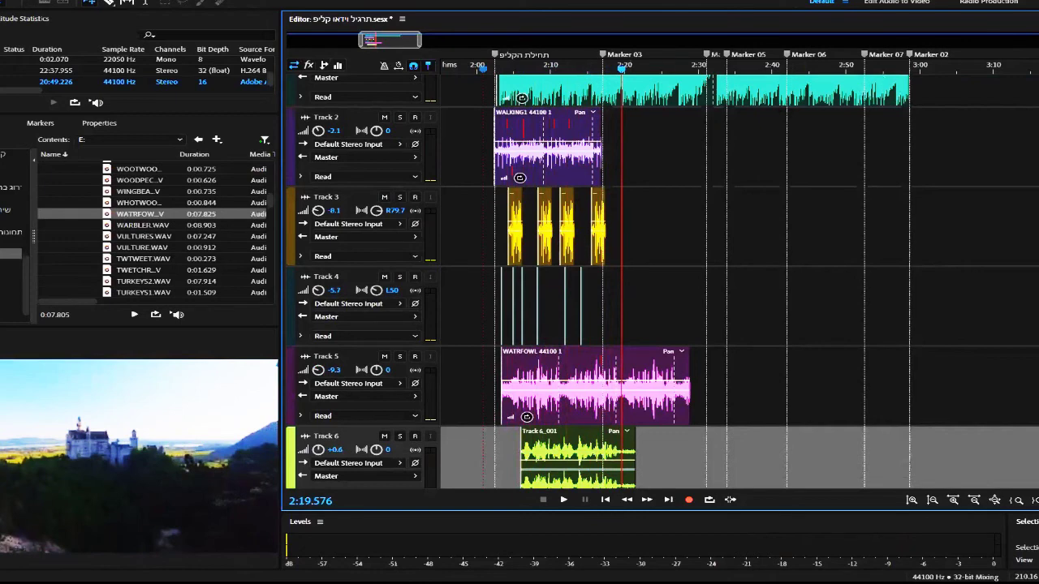
- Place the playhead at about 2:59, review the multitrack mixdown export settings with MP3 Audio as the format, and cancel the export
scroll(665, 284, "up", 2)
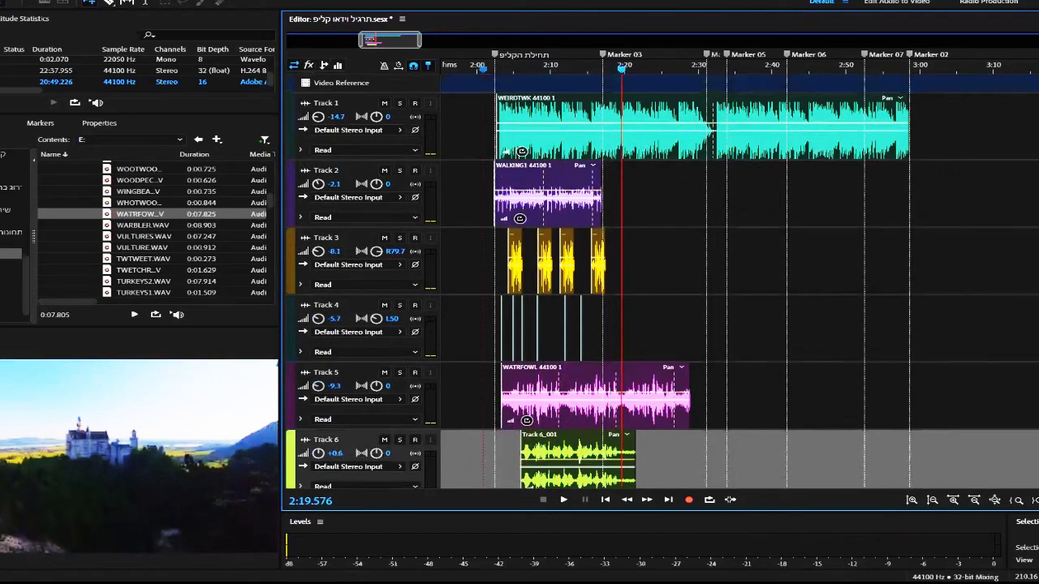
scroll(665, 284, "up", 3)
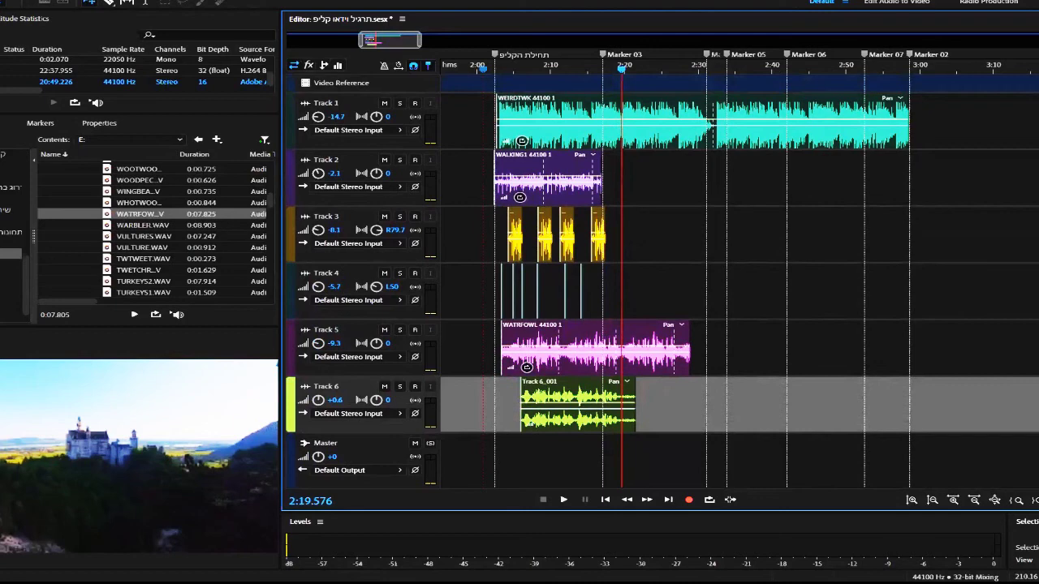
key("alt+equal")
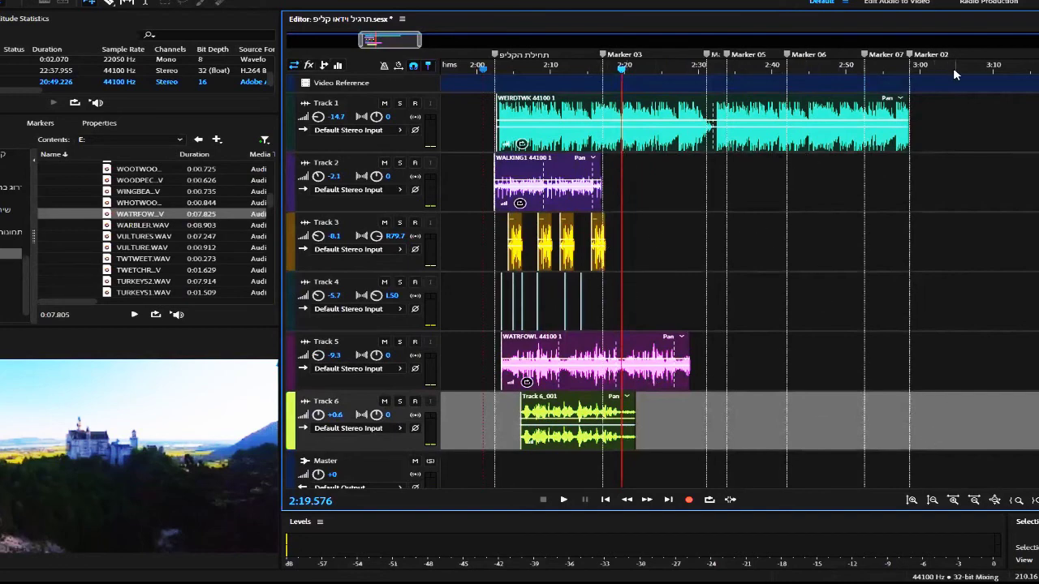
left_click(917, 71)
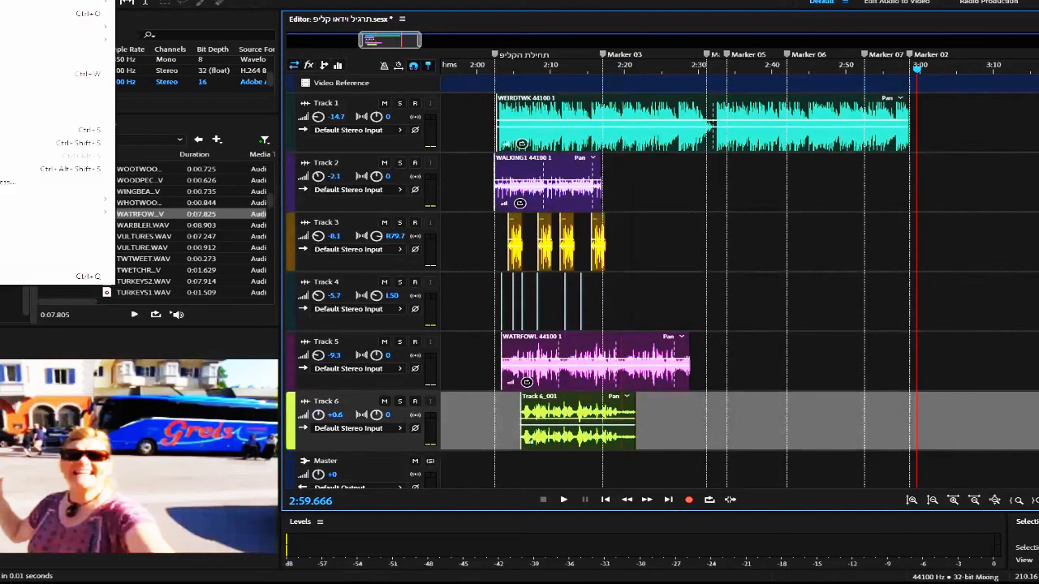
left_click(325, 267)
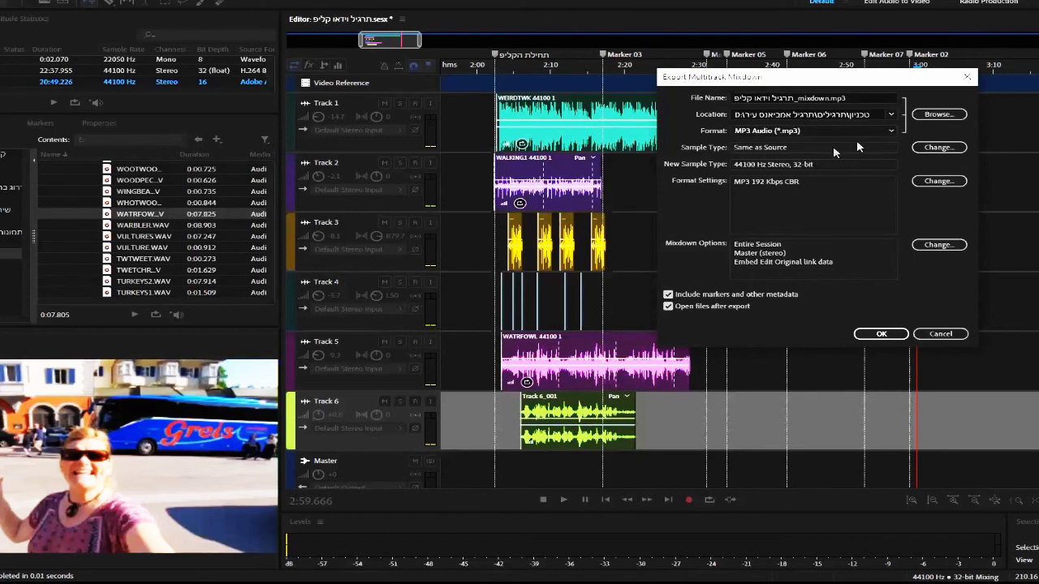
left_click(889, 132)
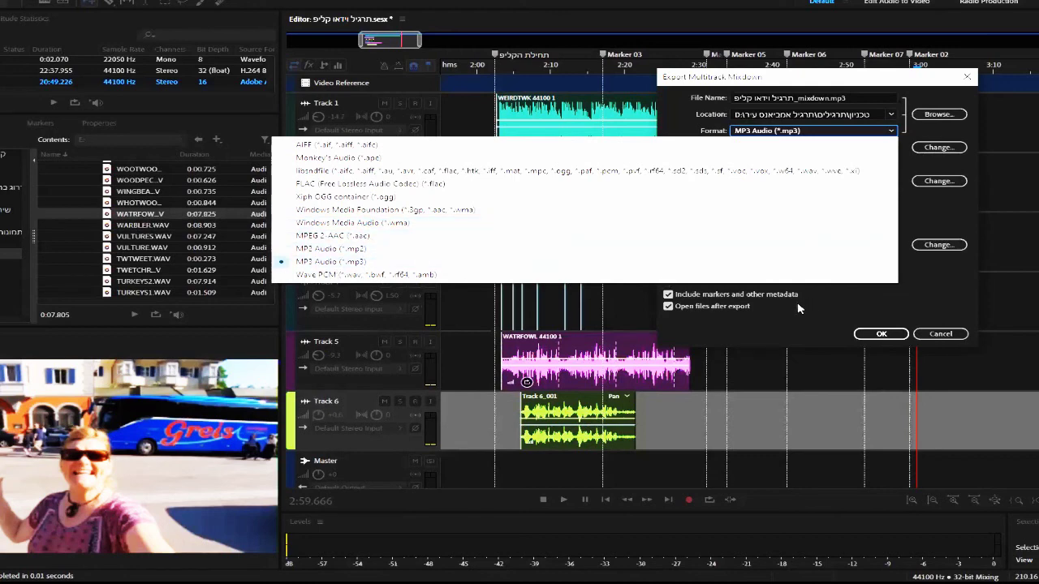
left_click(345, 262)
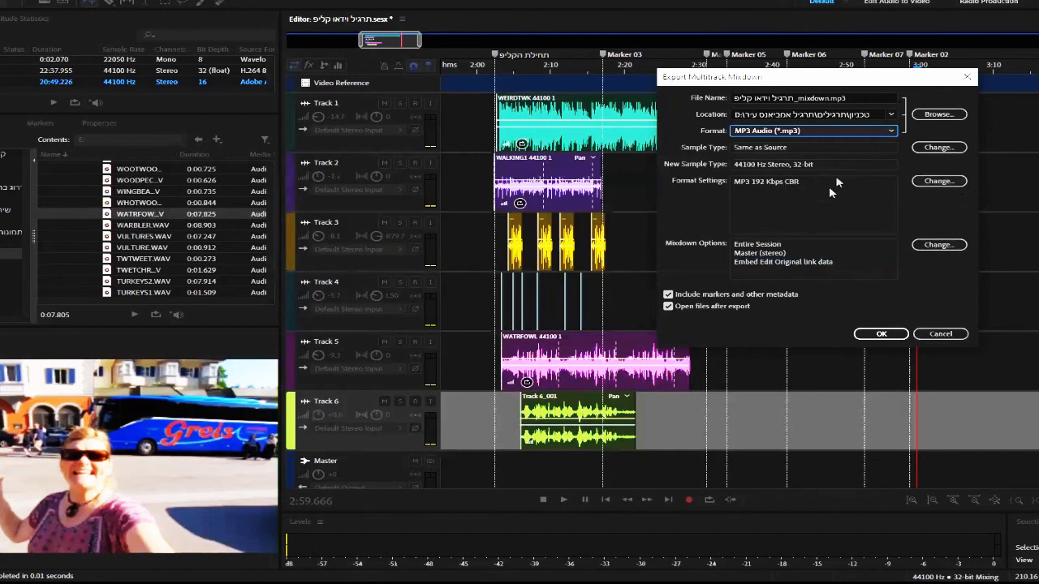
left_click(943, 335)
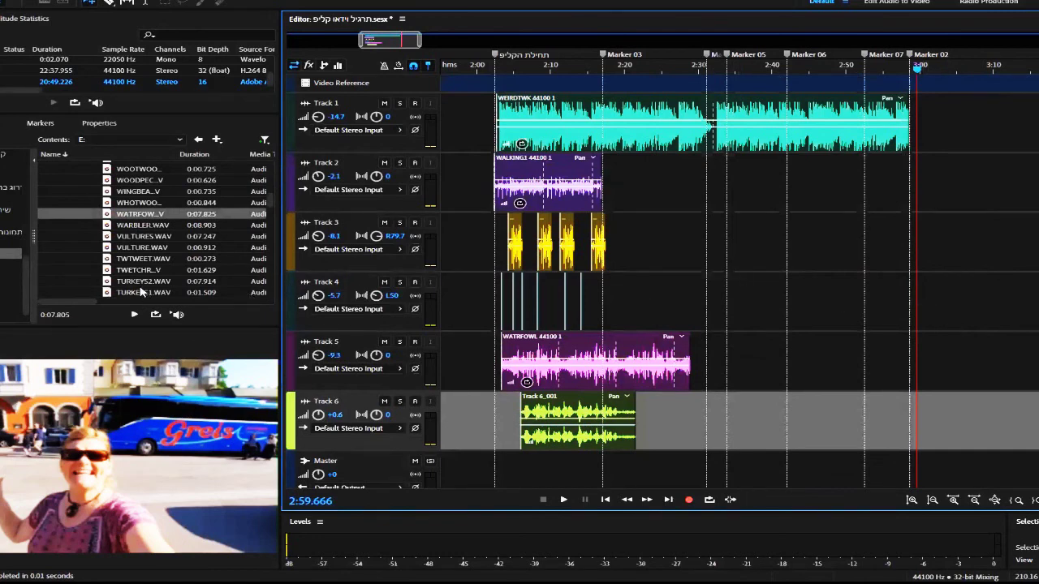
- Collapse the ציפורים folder in the sound library and select the קטעי מוזיקה folder
scroll(140, 292, "up", 3)
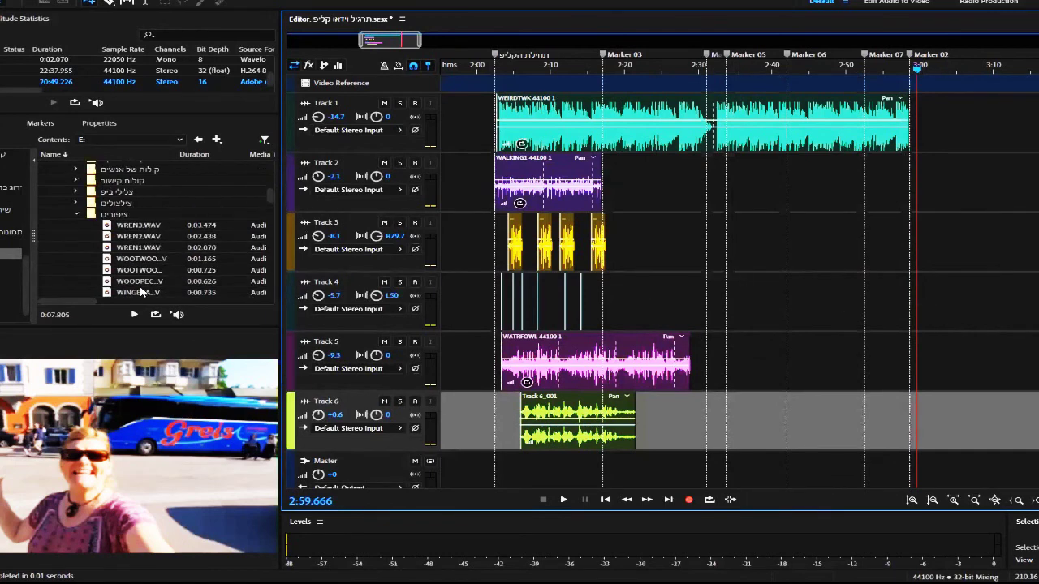
left_click(74, 216)
scroll(74, 215, "up", 2)
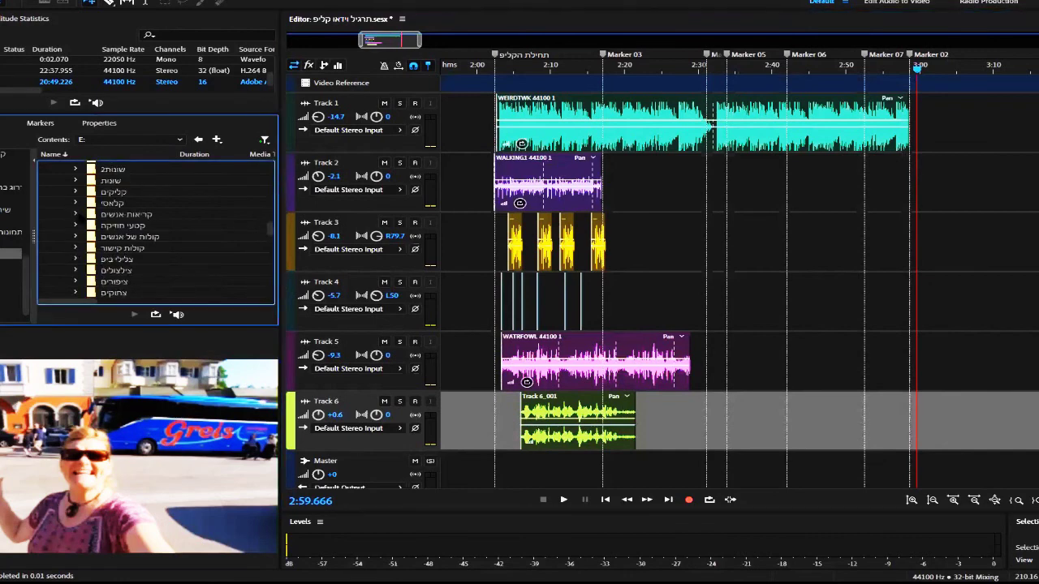
left_click(89, 226)
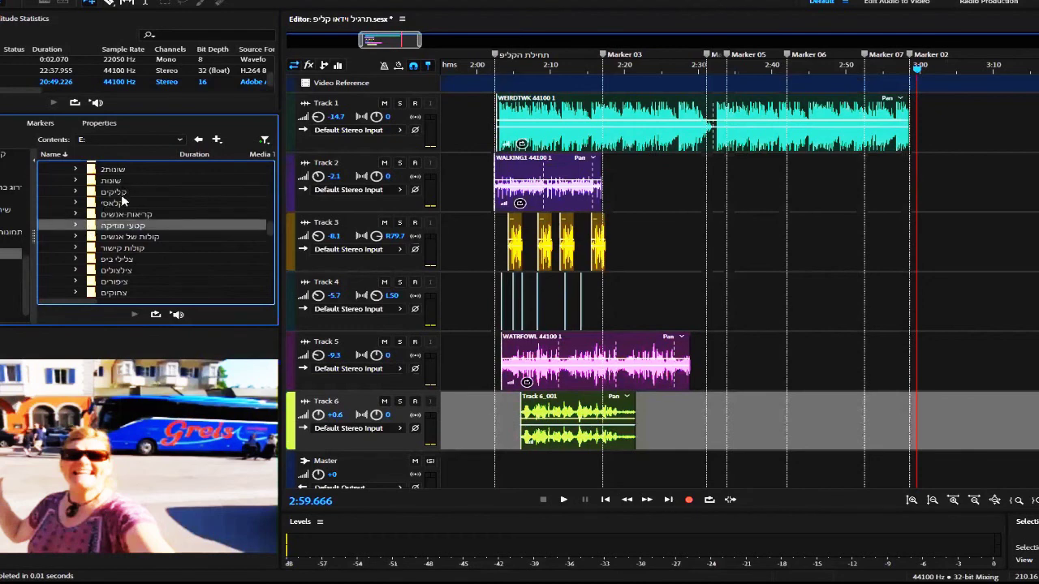
left_click(149, 217)
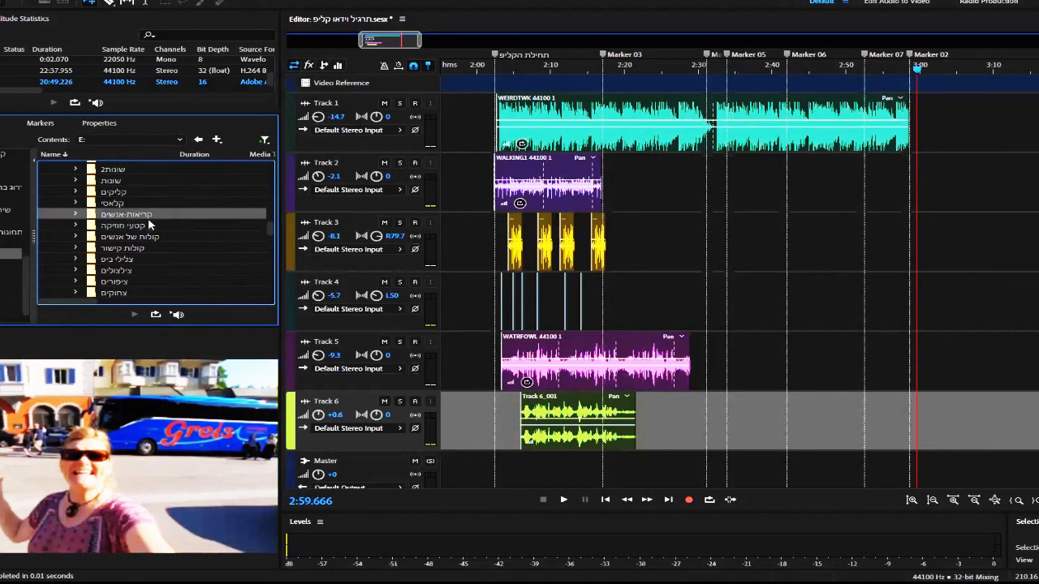
left_click(143, 228)
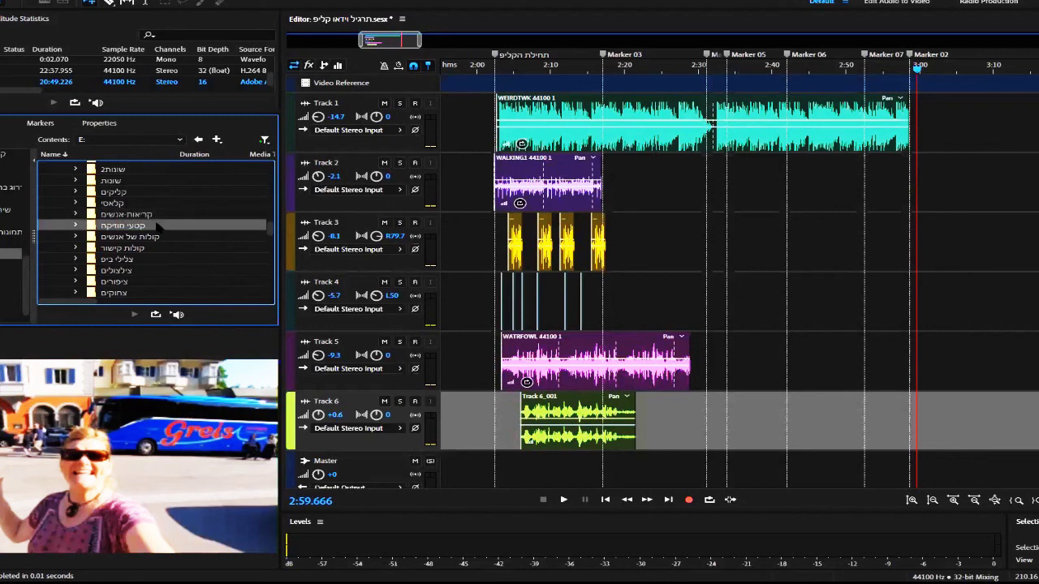
- Examine the category folders under סאונד אפקטים down to the end of the list and back up to the loops folder
scroll(168, 253, "down", 2)
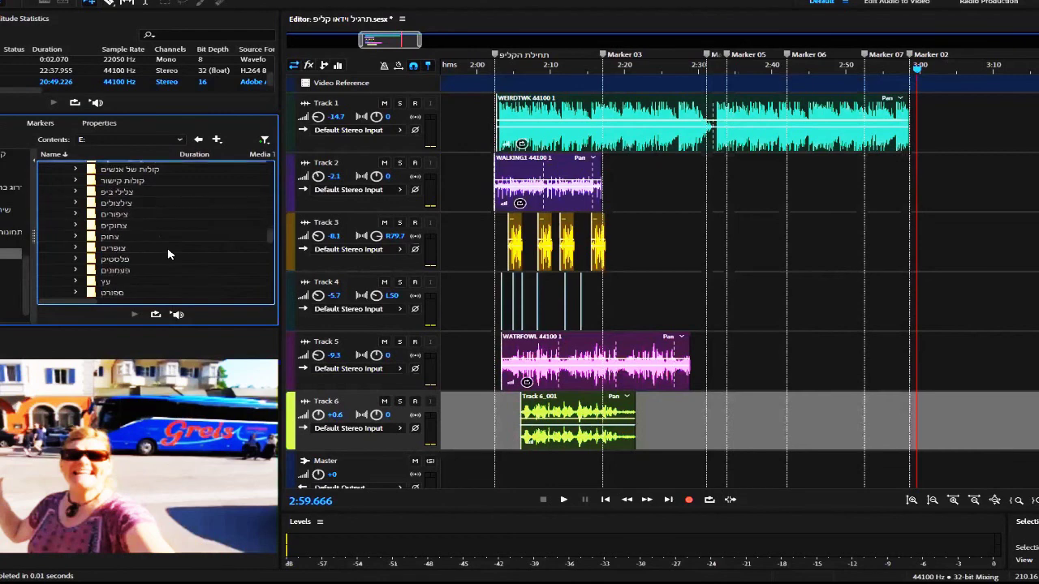
scroll(168, 254, "down", 1)
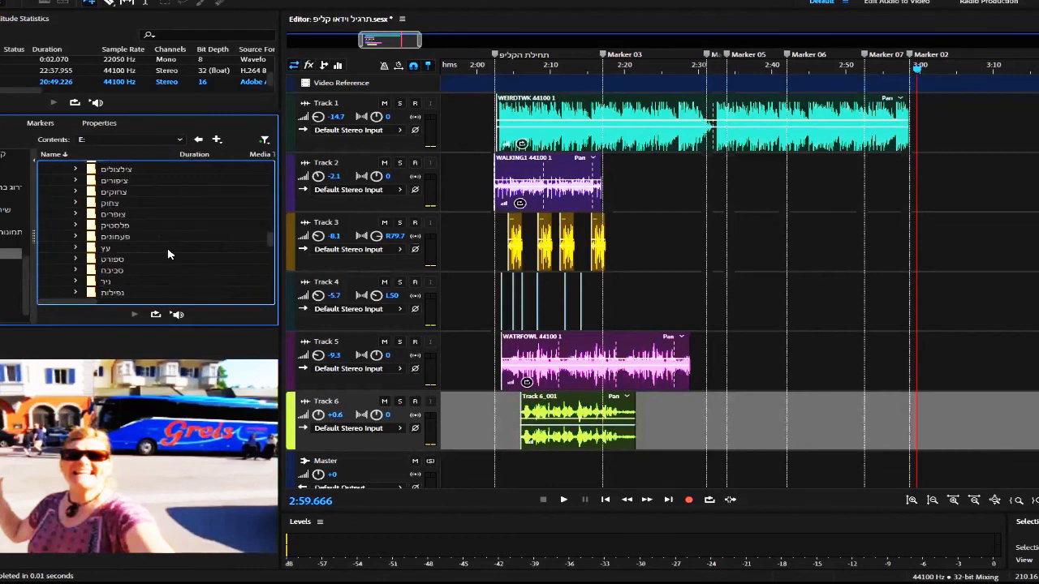
scroll(168, 254, "down", 4)
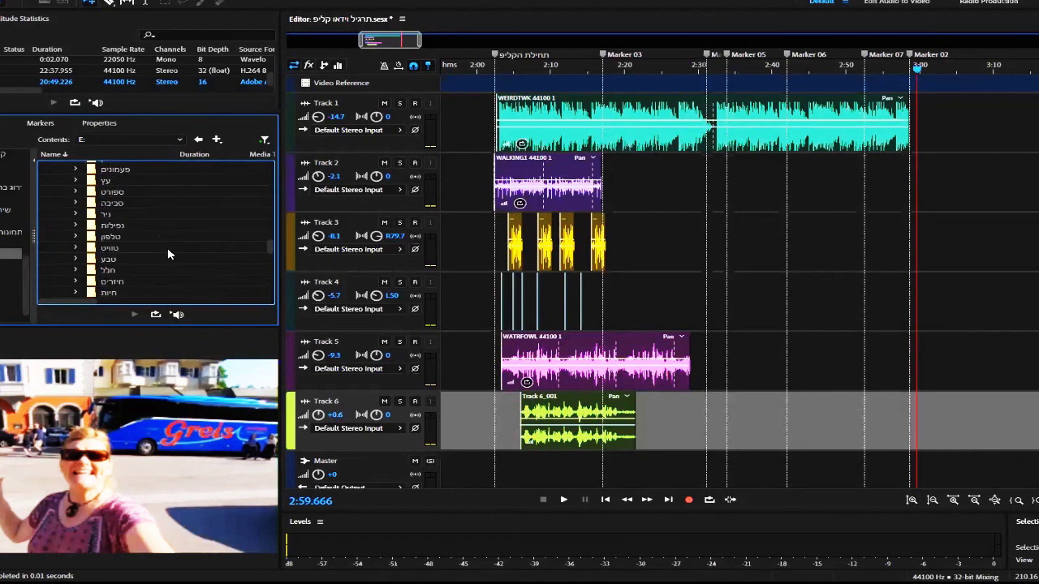
scroll(167, 254, "down", 5)
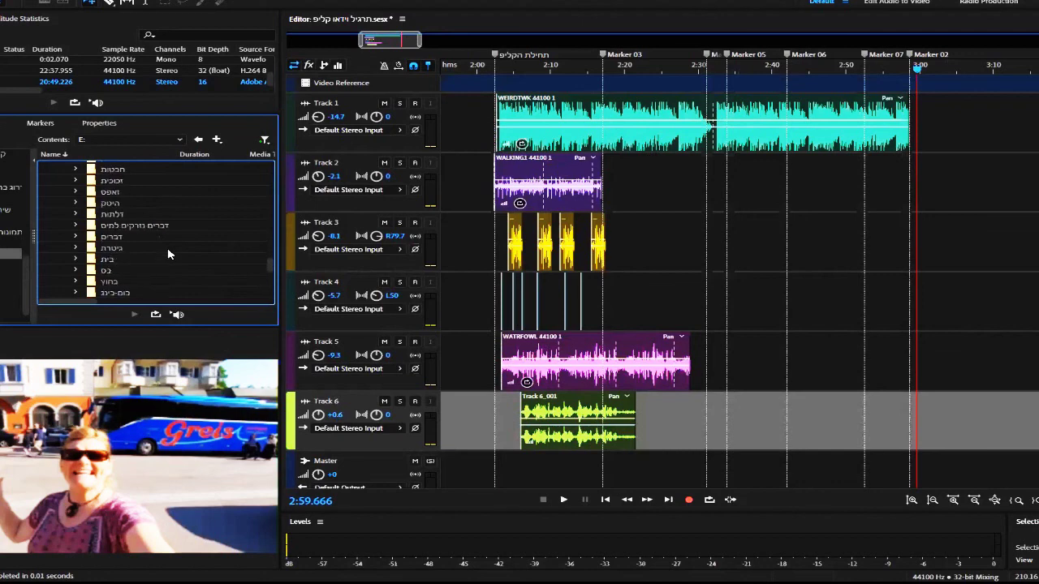
scroll(168, 254, "down", 1)
scroll(168, 254, "down", 1)
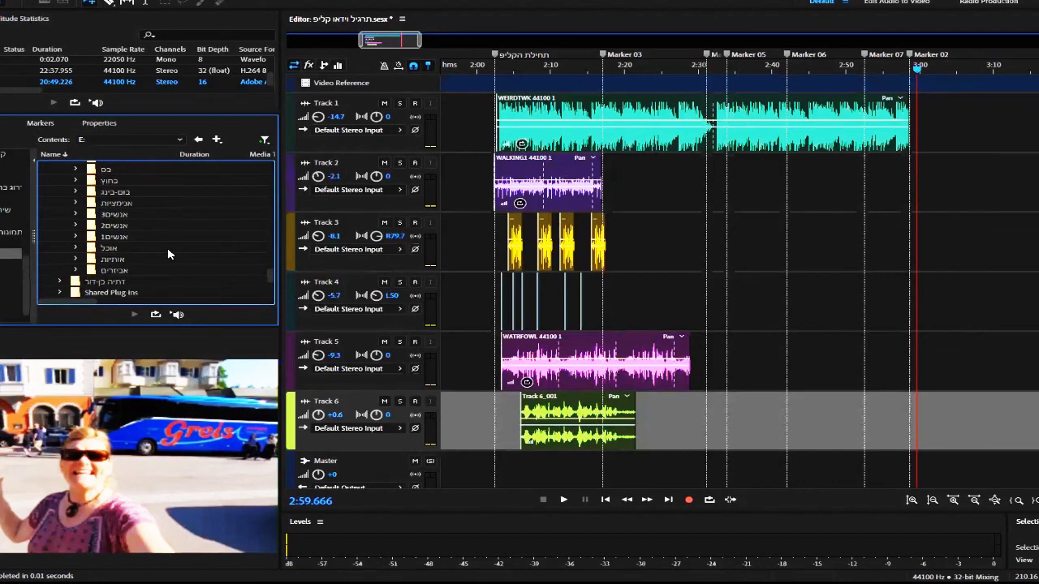
scroll(168, 254, "up", 3)
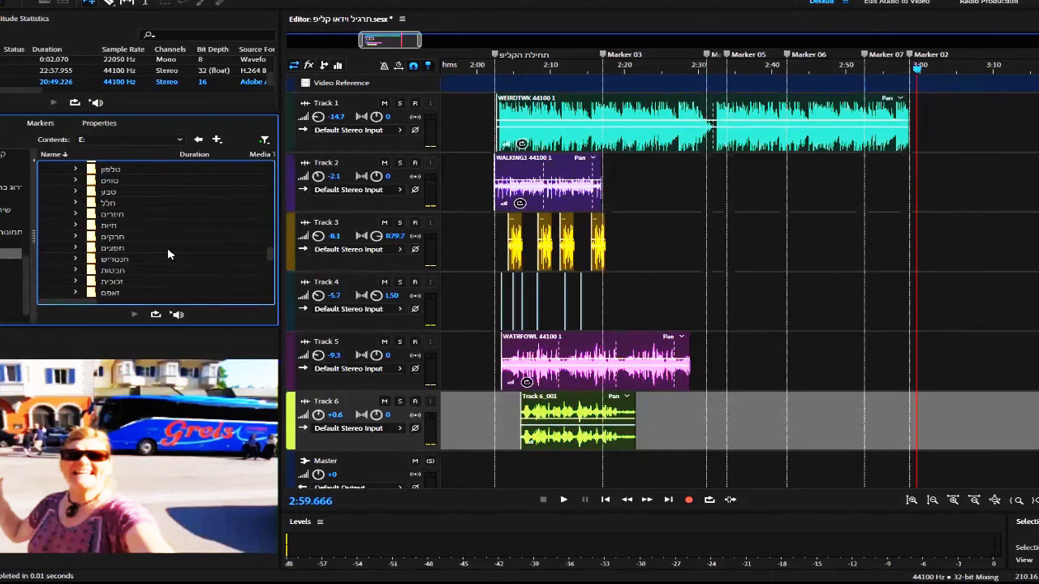
scroll(168, 254, "up", 1)
scroll(168, 255, "up", 3)
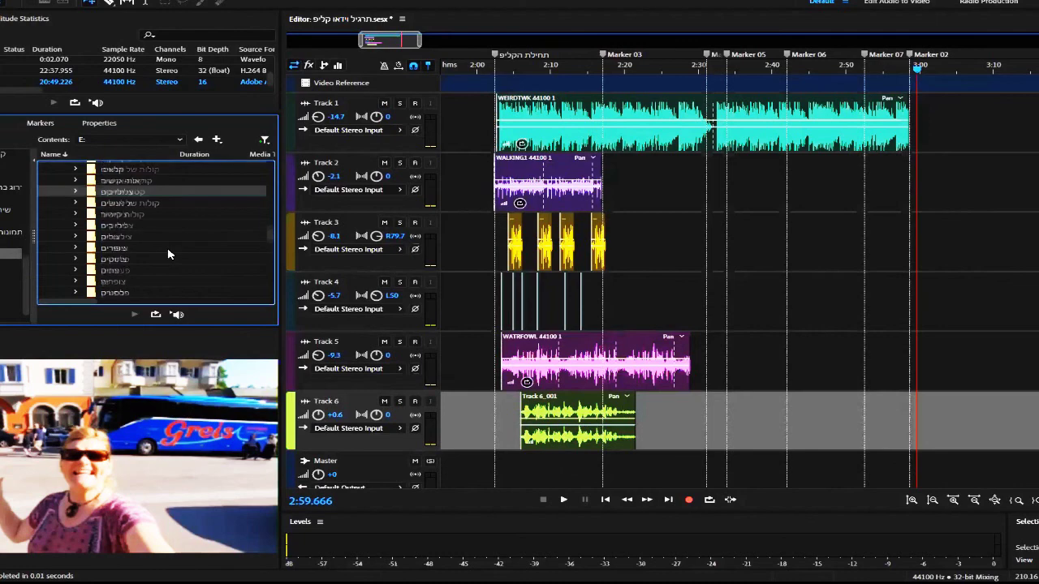
scroll(167, 254, "up", 2)
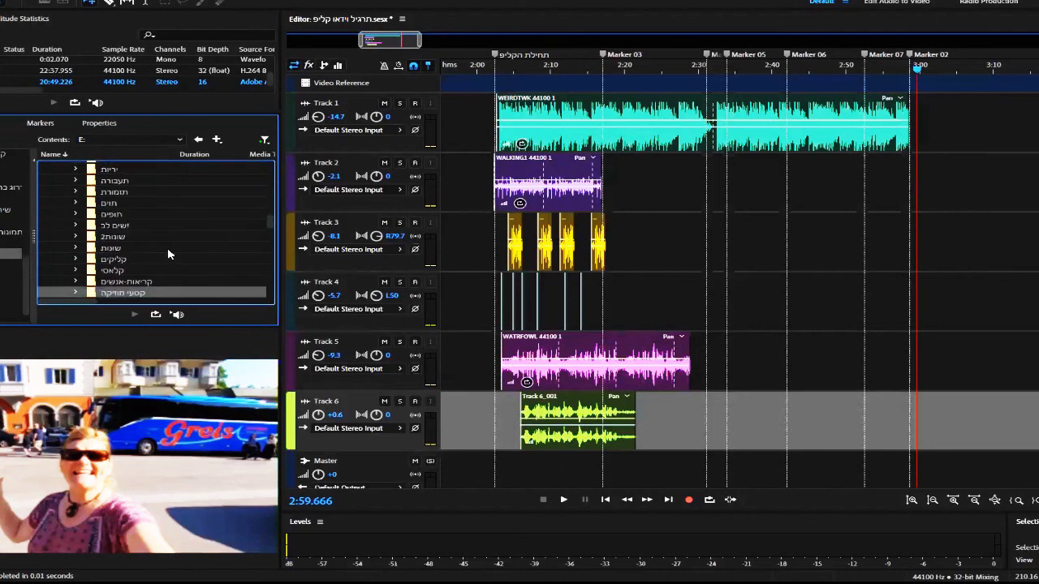
scroll(168, 255, "up", 3)
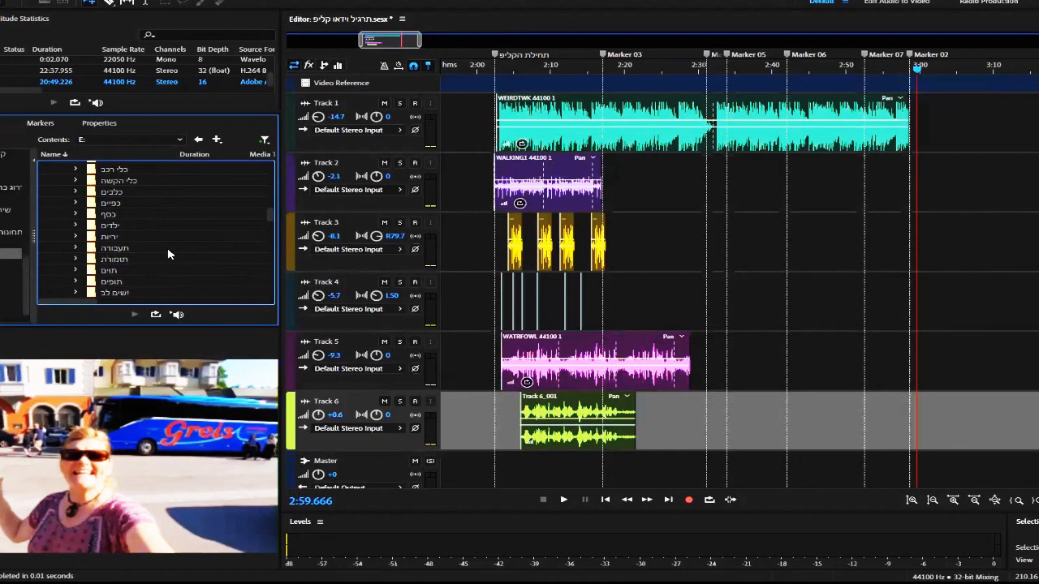
scroll(168, 255, "up", 1)
scroll(168, 255, "up", 1)
scroll(168, 255, "up", 1)
scroll(168, 255, "up", 1)
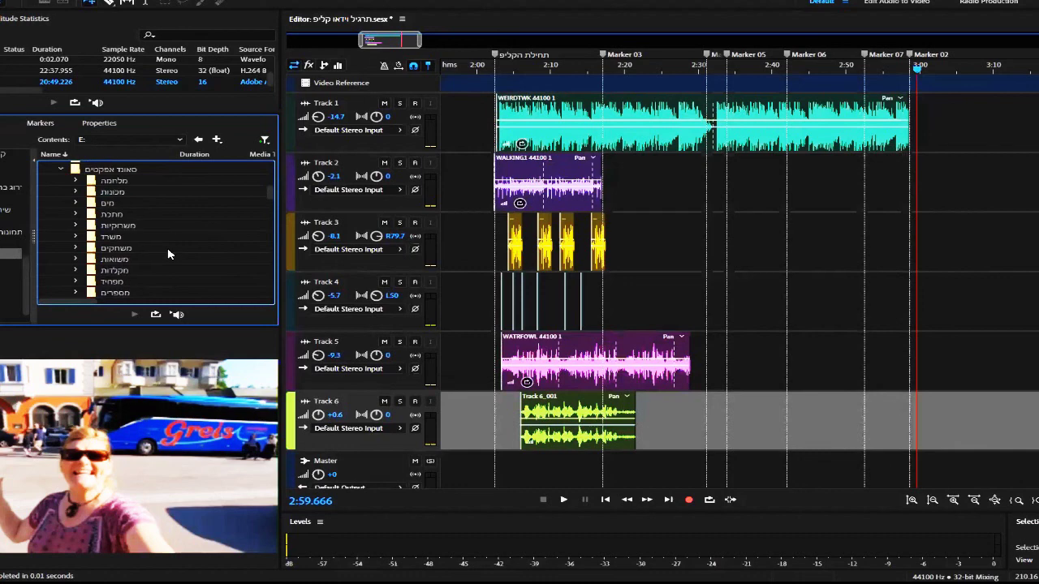
scroll(168, 255, "up", 2)
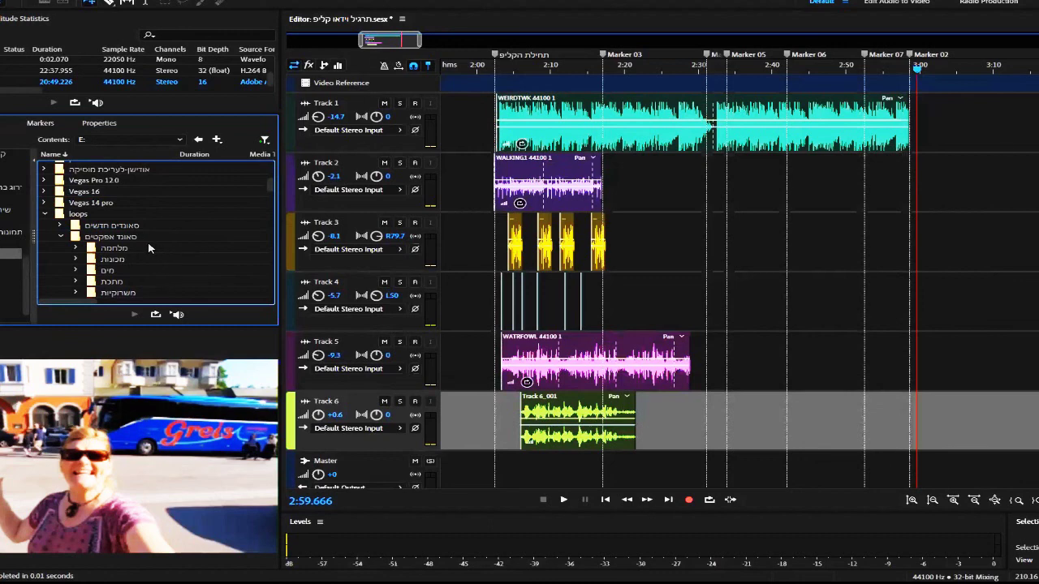
- Look through the sound effect categories again, select the אוכל folder, and continue examining the categories above it
scroll(156, 266, "down", 1)
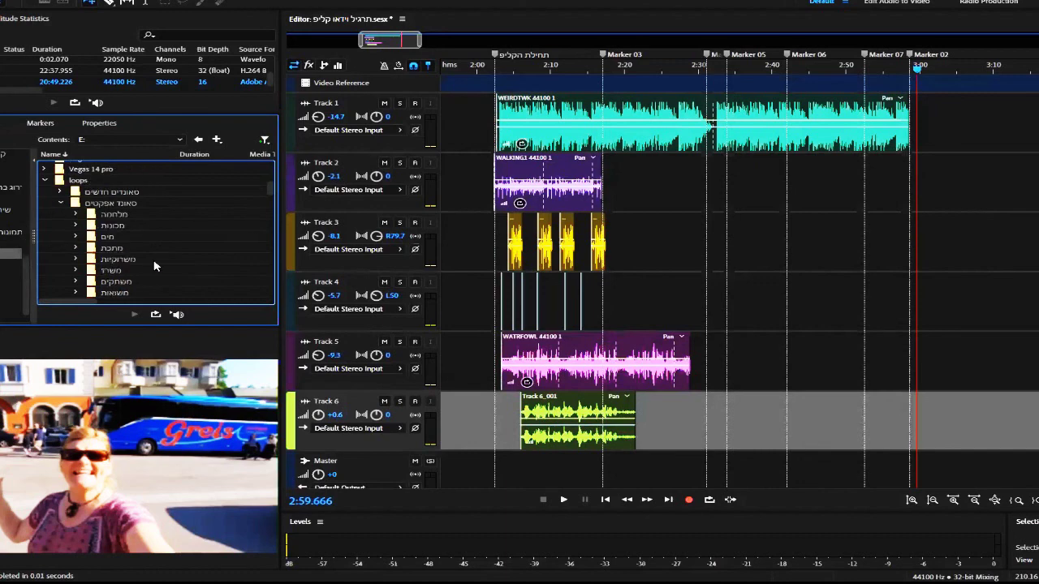
scroll(156, 266, "down", 5)
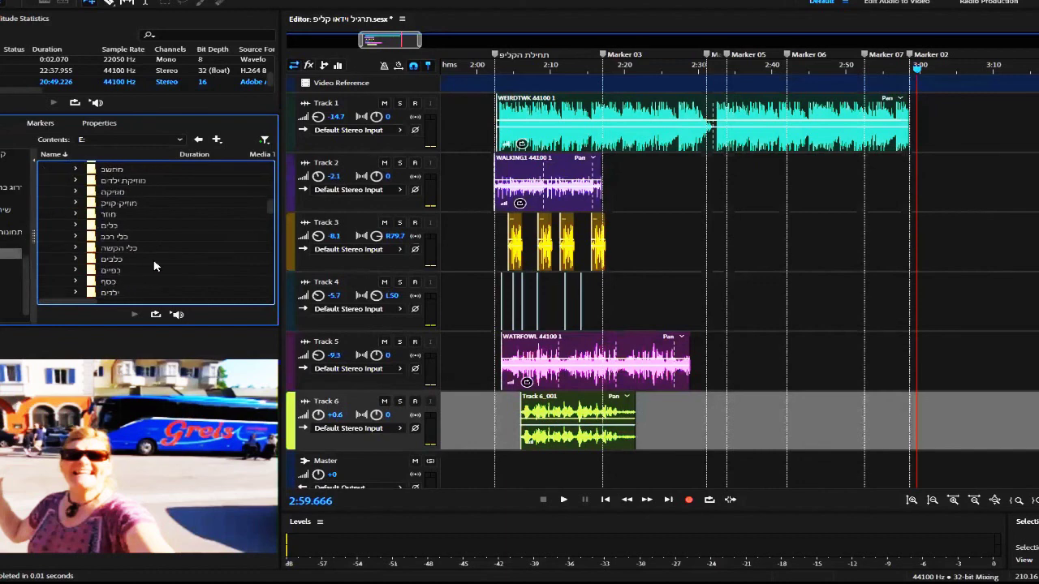
scroll(156, 266, "down", 3)
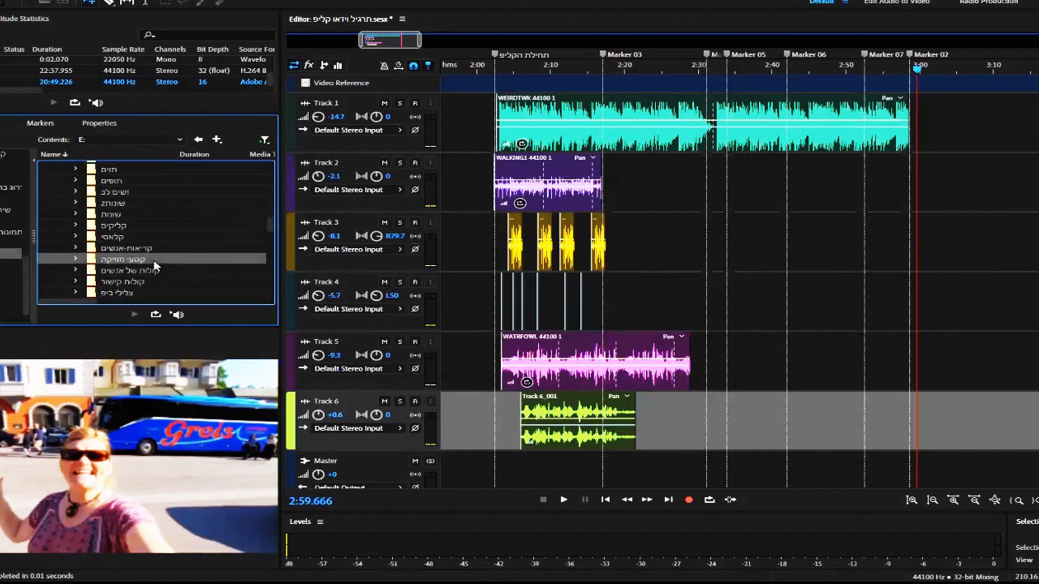
scroll(157, 267, "down", 2)
scroll(157, 267, "down", 5)
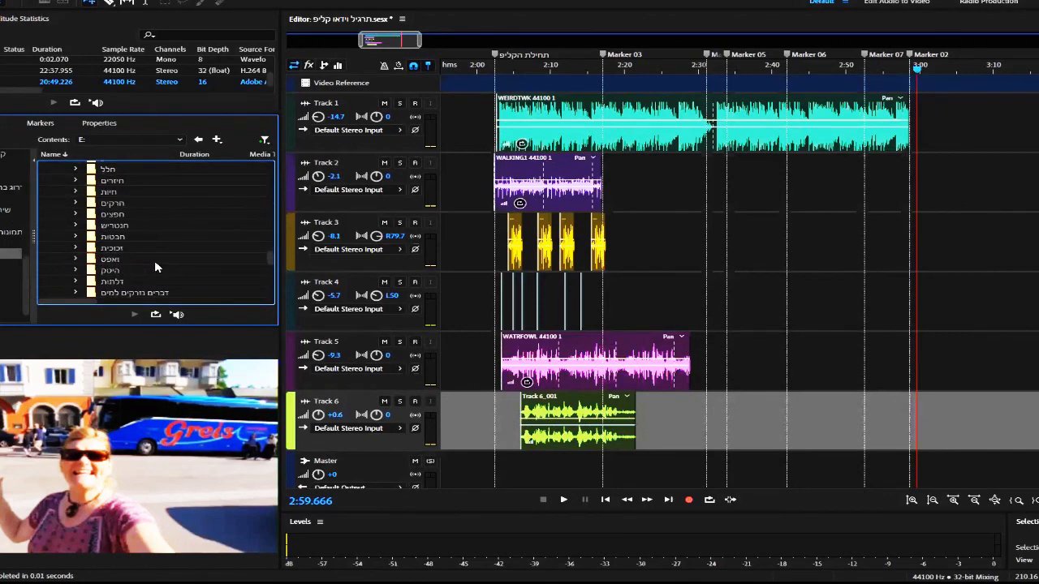
scroll(157, 267, "down", 2)
scroll(156, 267, "down", 1)
scroll(157, 267, "down", 1)
scroll(156, 267, "down", 2)
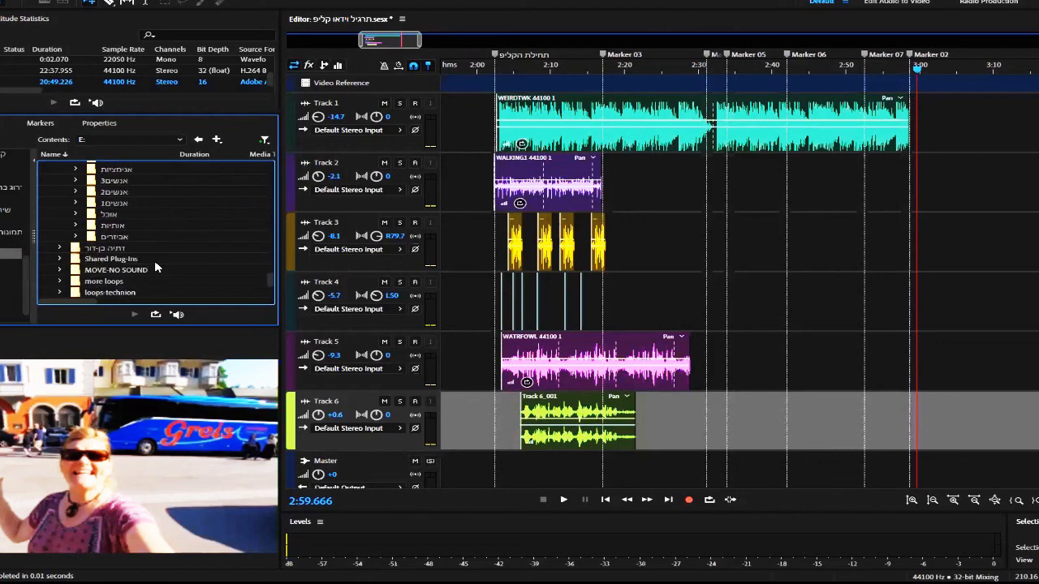
left_click(115, 216)
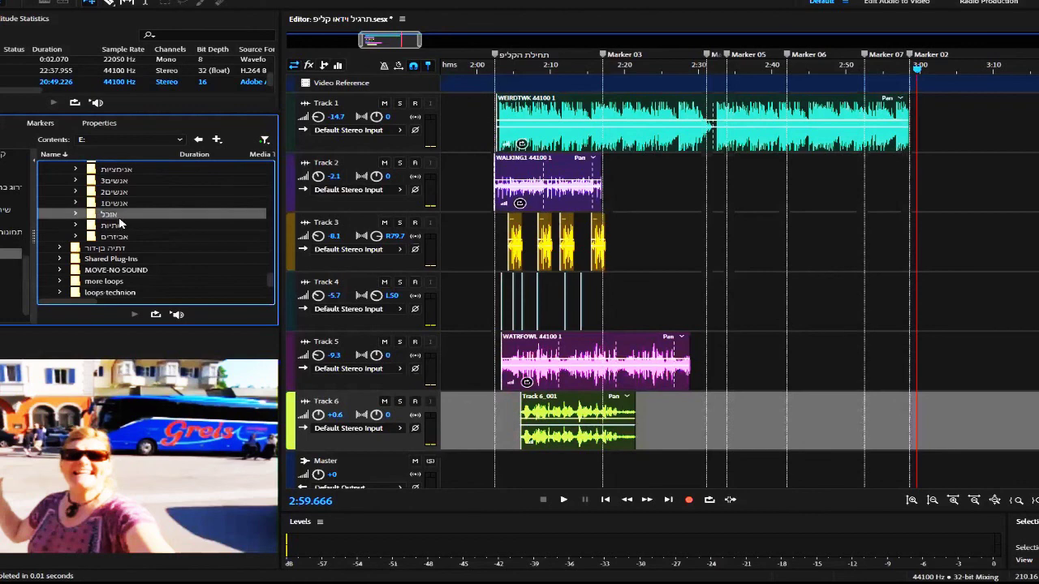
scroll(142, 227, "up", 5)
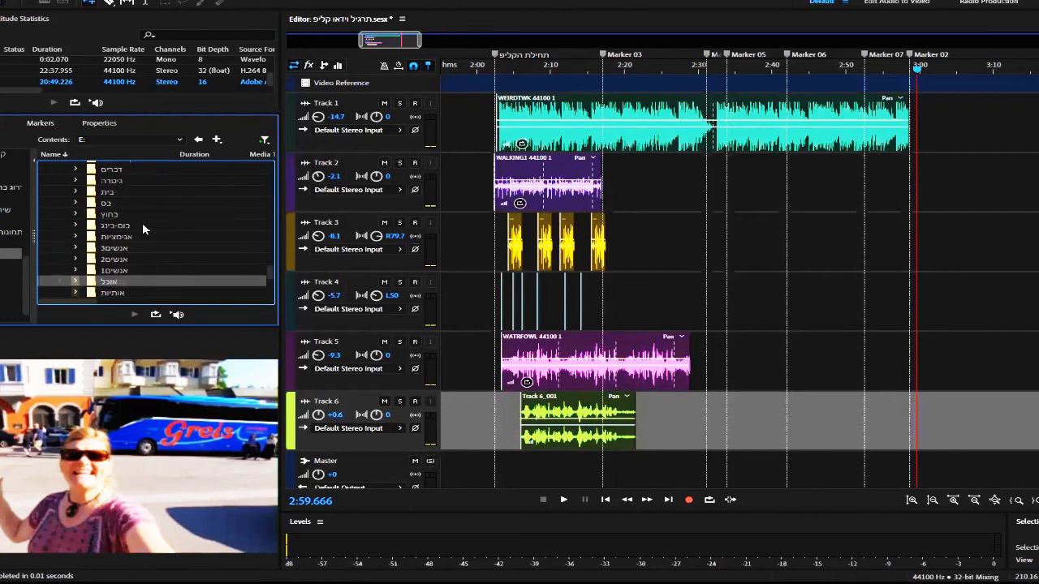
scroll(142, 230, "up", 4)
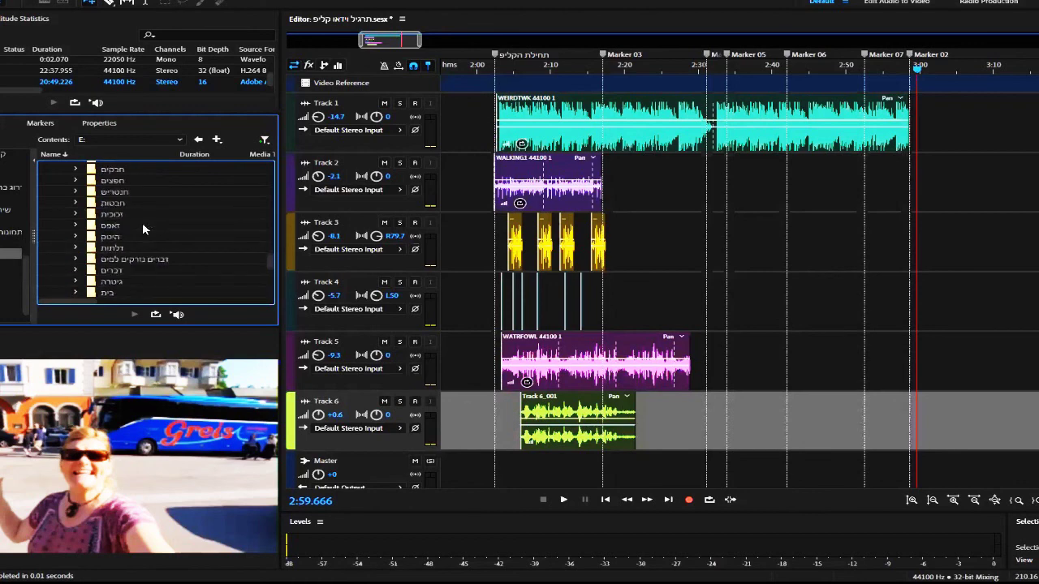
- Select the חיזרים, חלל and ספורט folders in turn while going through the sound effect categories
scroll(143, 229, "down", 3)
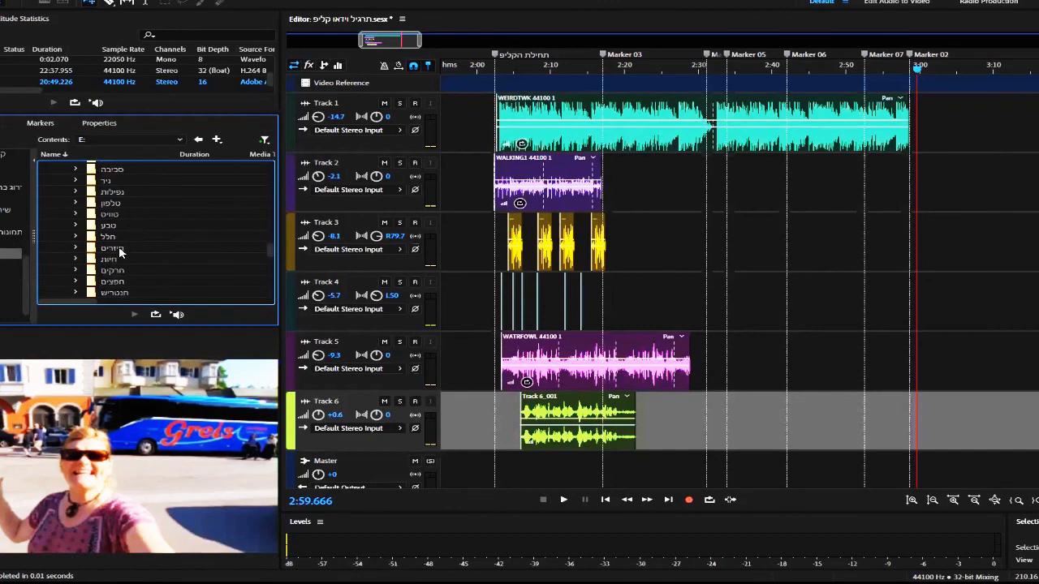
left_click(115, 248)
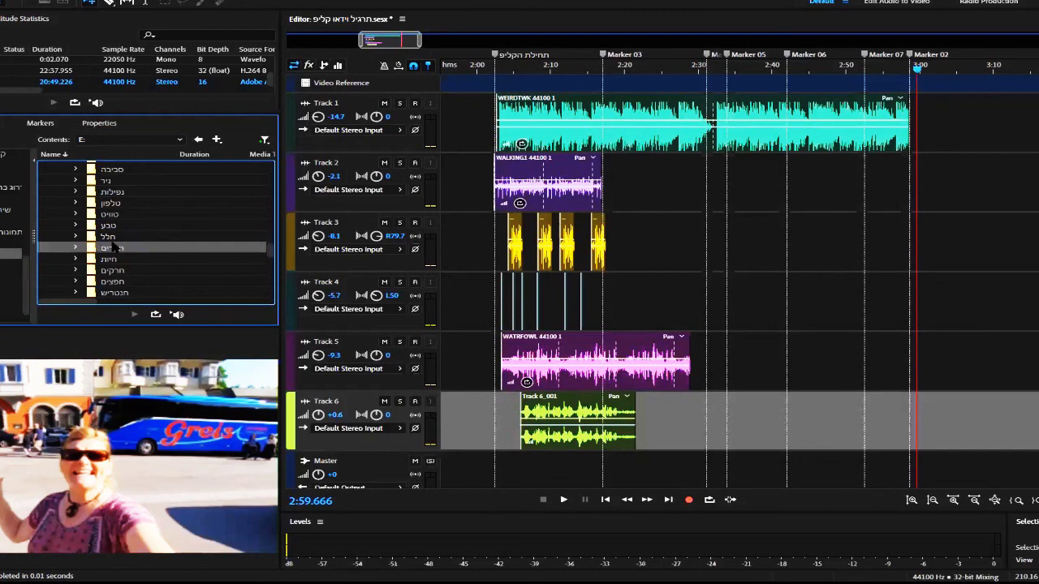
left_click(114, 237)
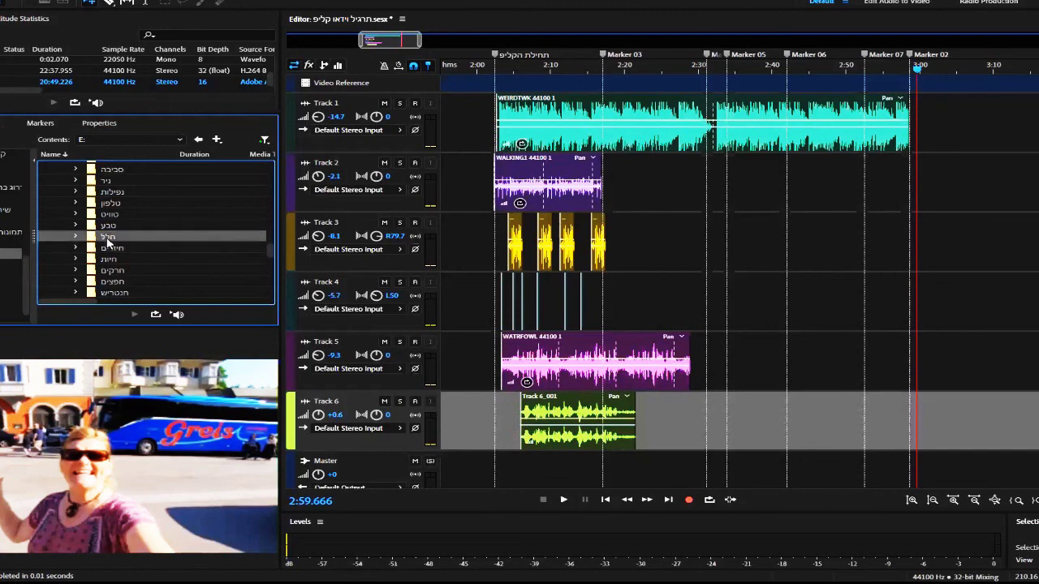
scroll(134, 244, "up", 2)
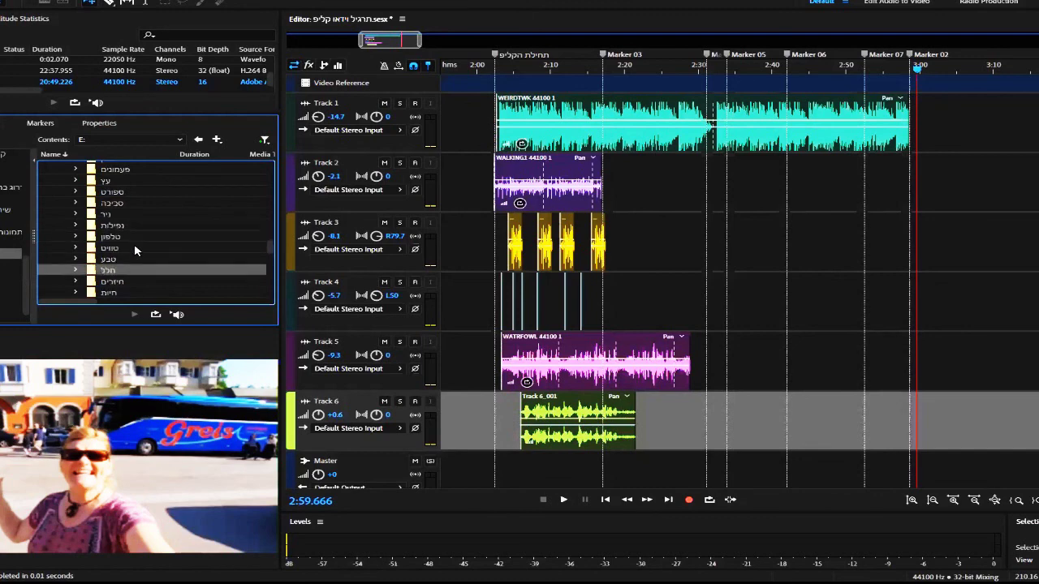
left_click(113, 225)
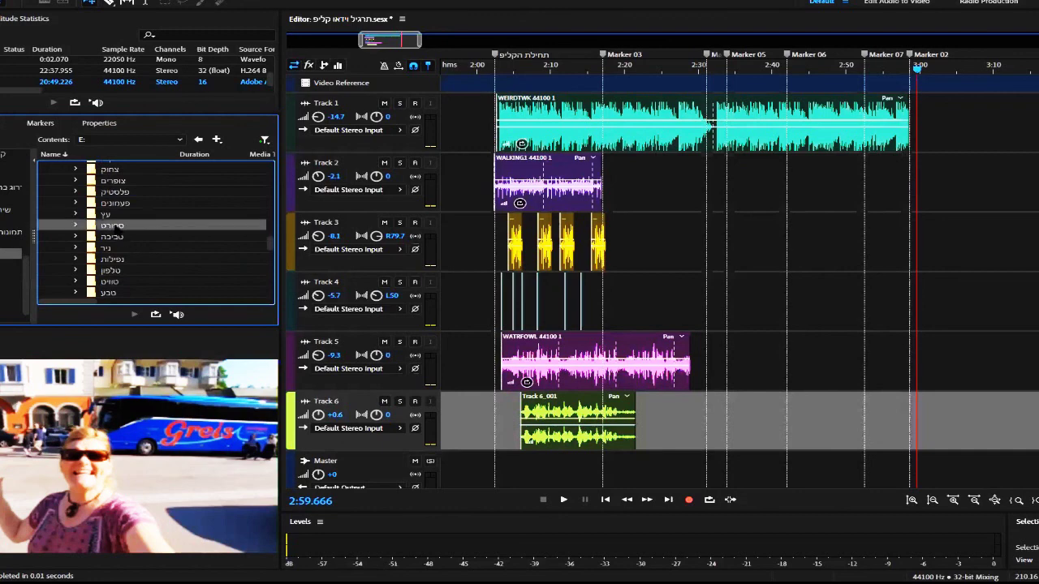
- Examine the remaining sound effect categories above the ספורט folder, up to the start of סאונד אפקטים and its parent loops folder
scroll(154, 237, "up", 1)
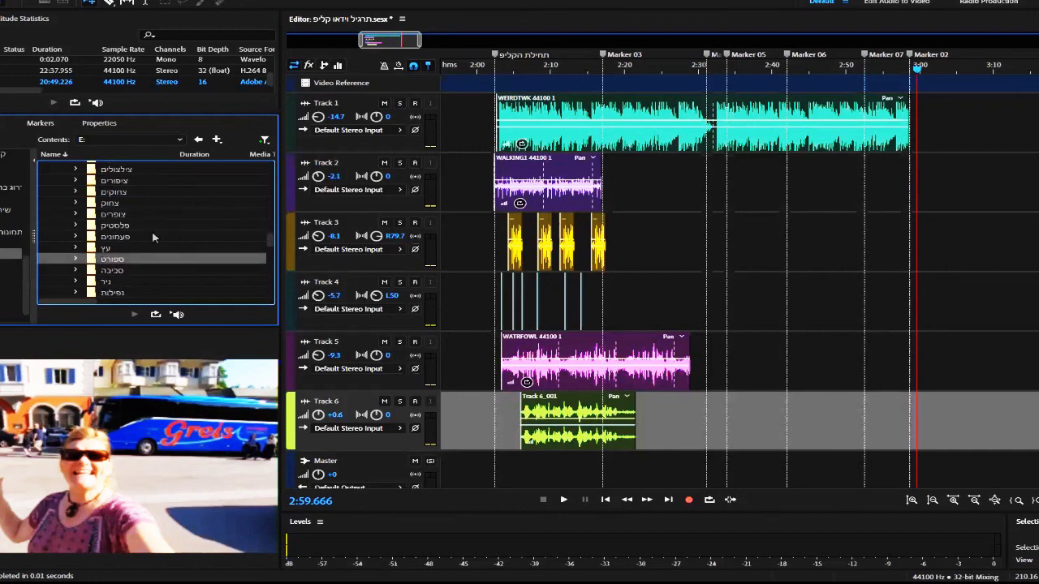
scroll(154, 237, "up", 1)
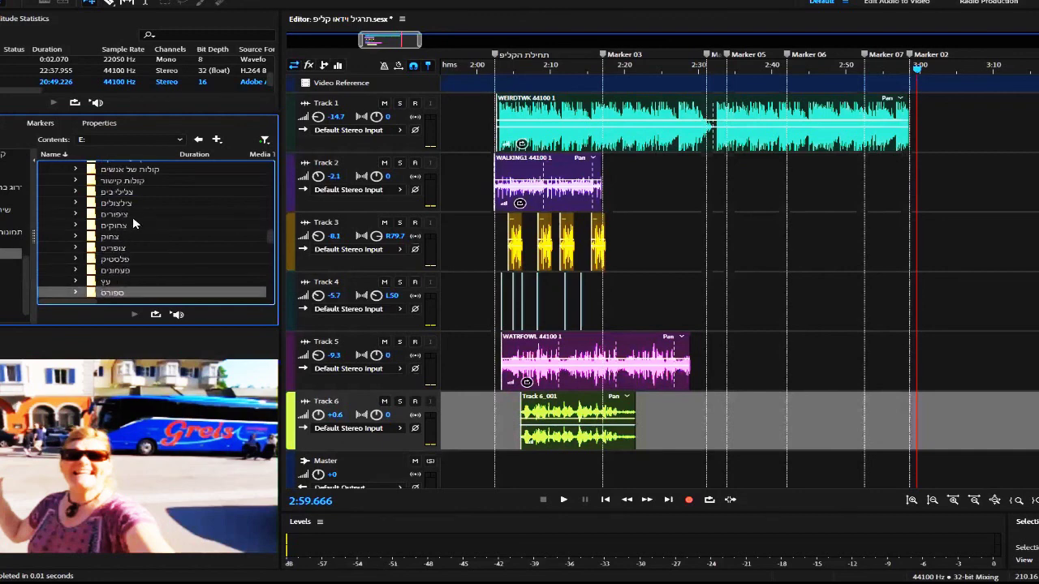
scroll(131, 215, "up", 2)
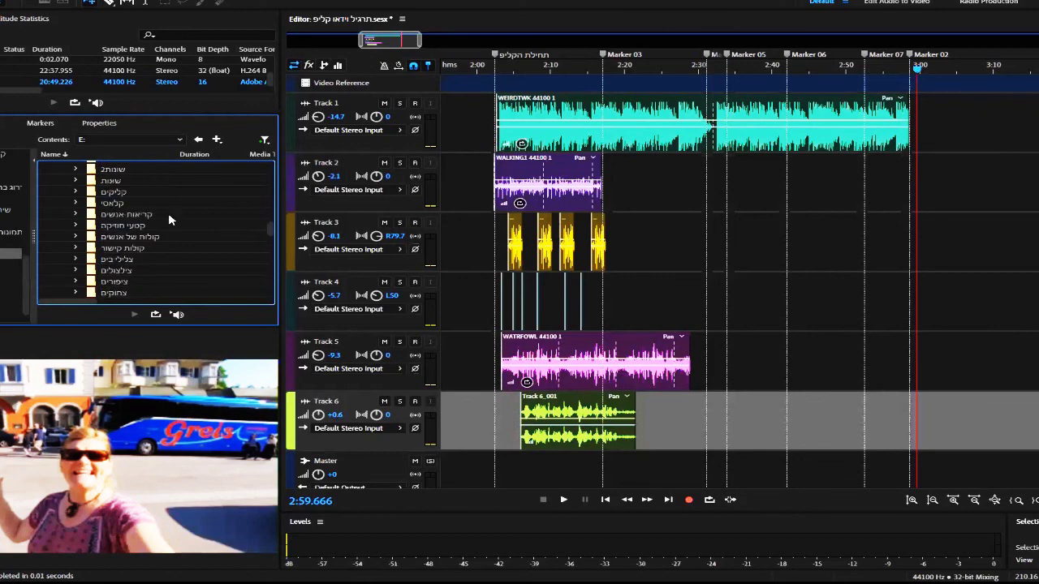
scroll(151, 240, "up", 4)
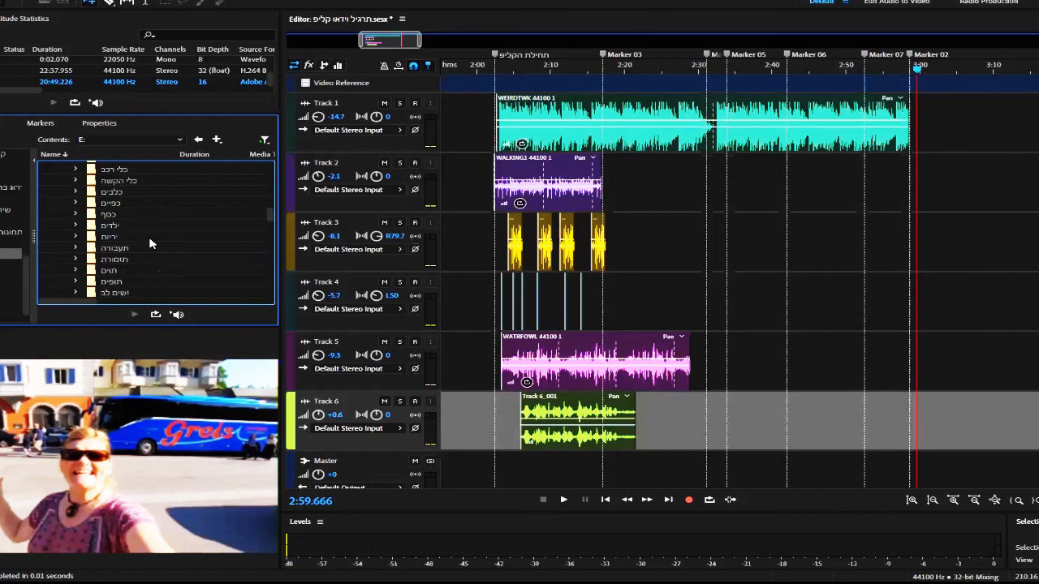
scroll(150, 243, "up", 1)
scroll(150, 244, "up", 2)
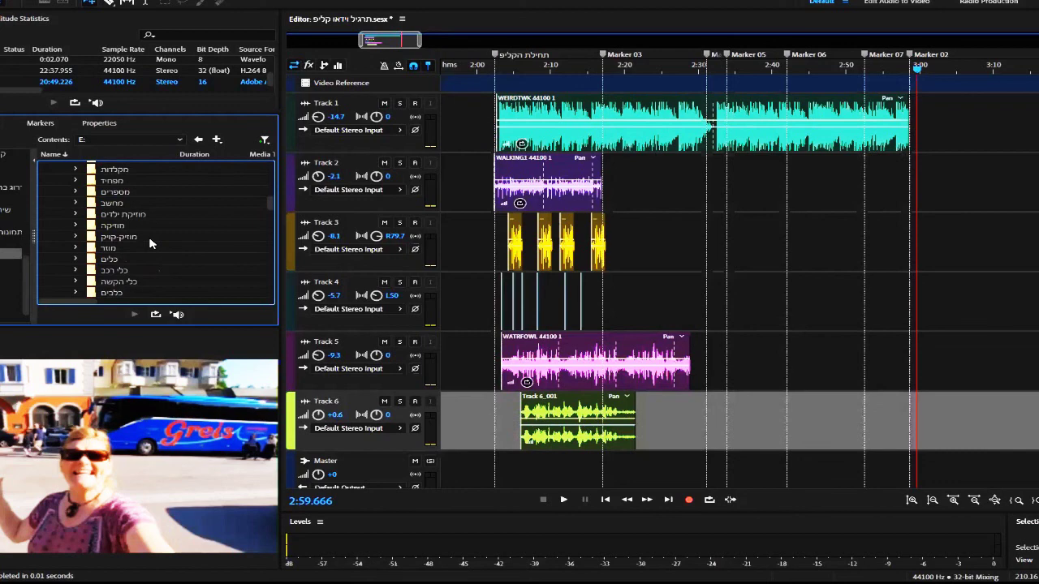
scroll(150, 243, "up", 1)
scroll(150, 244, "up", 2)
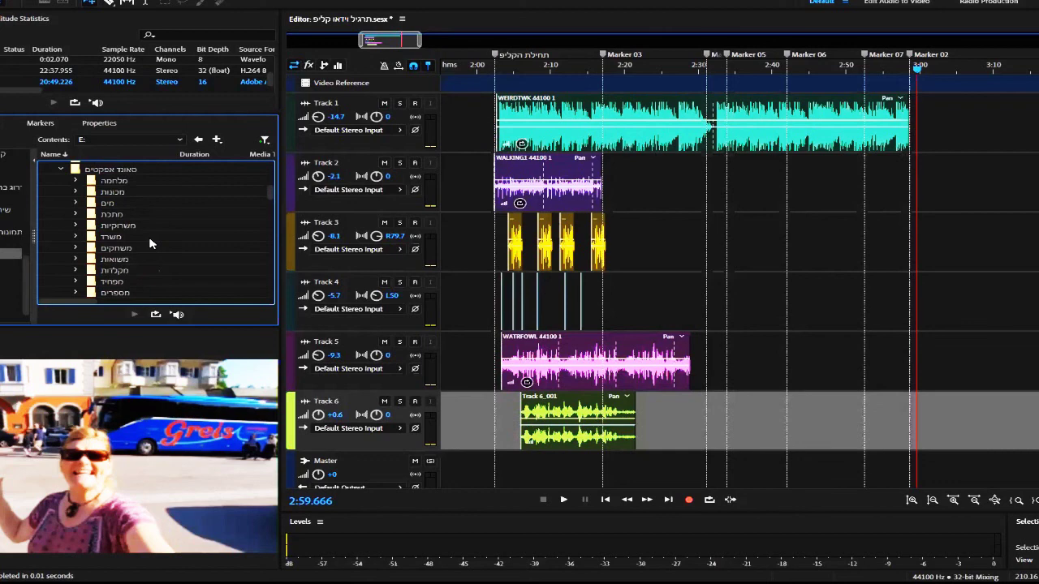
scroll(150, 244, "up", 1)
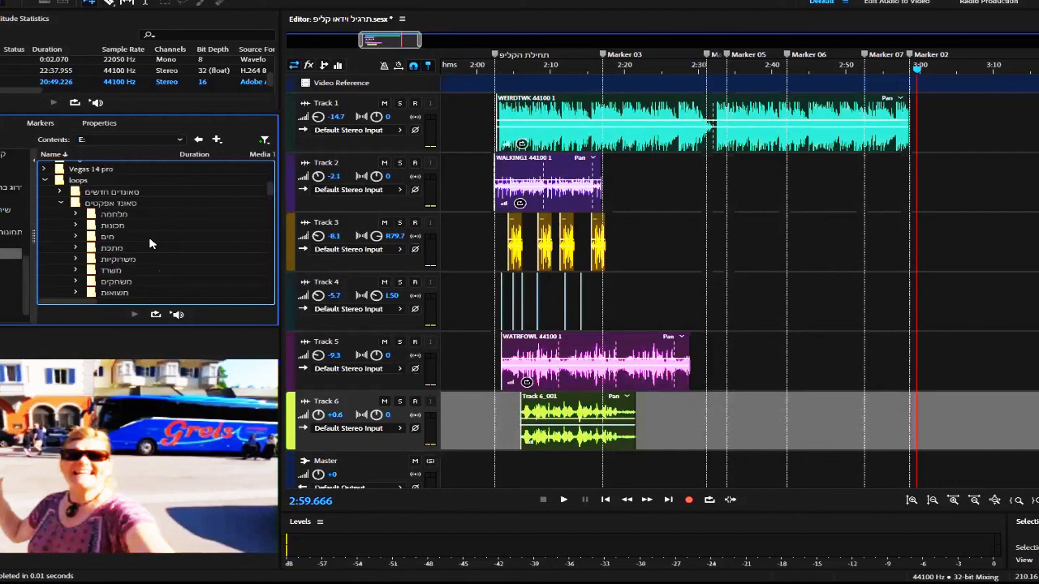